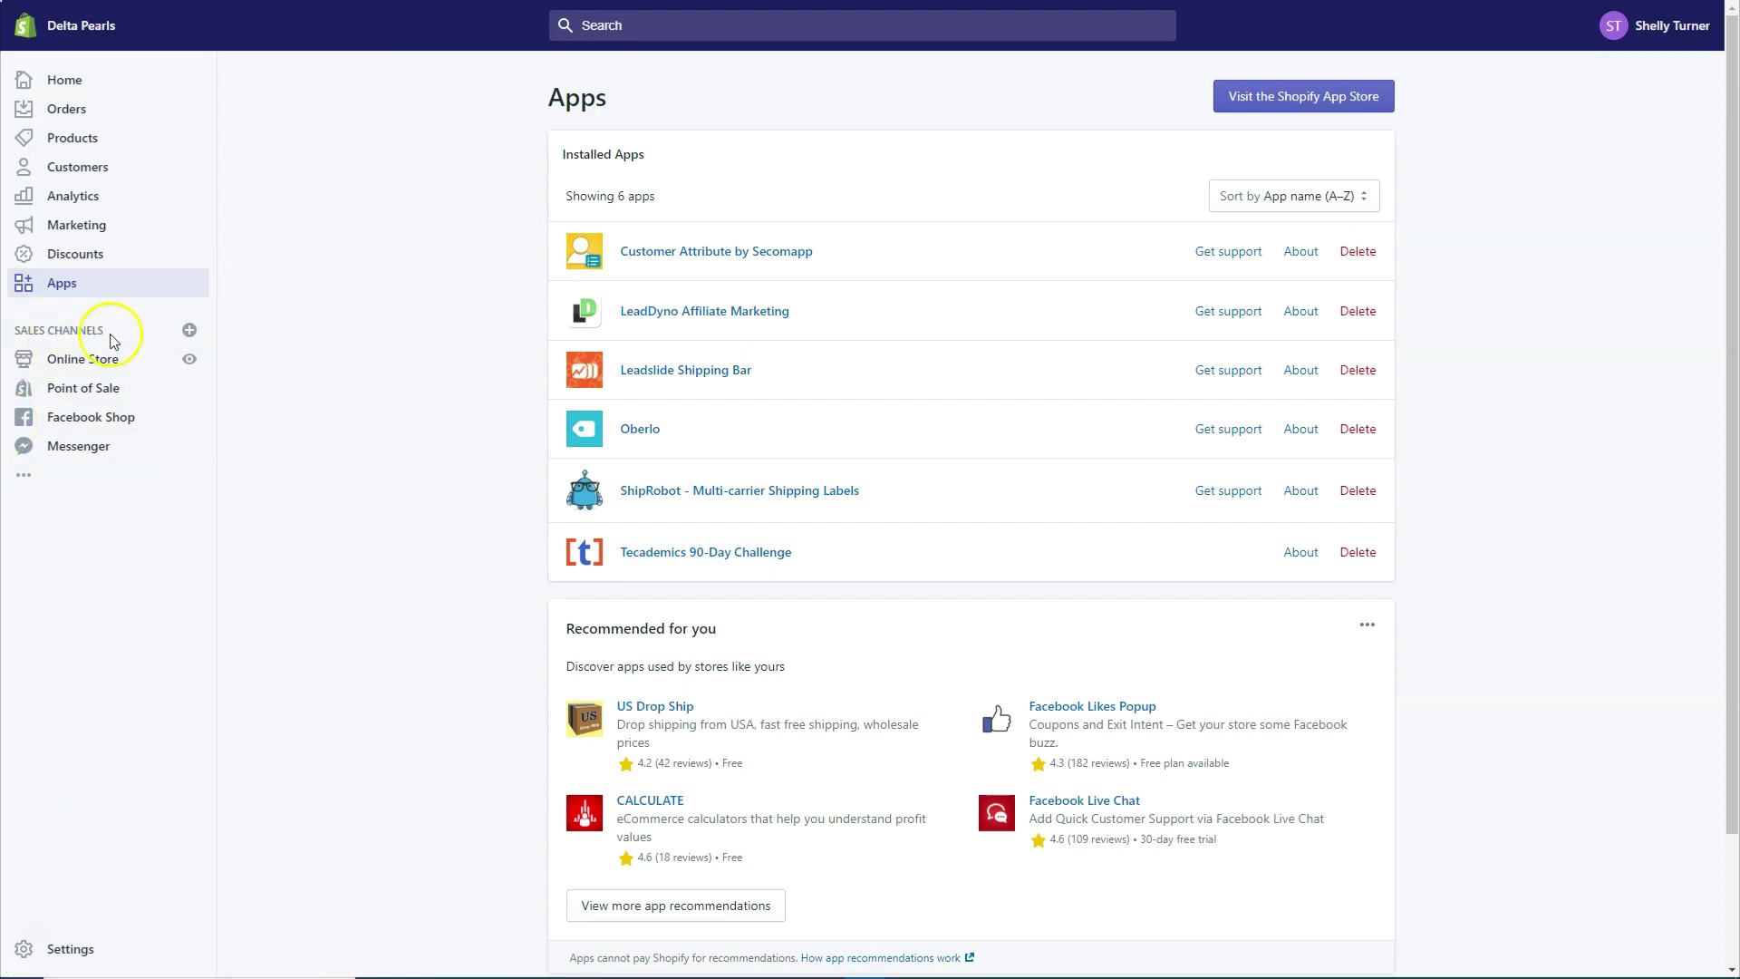
Examine the sales channels that can be added to the store, including the unavailable ones.
left_click(189, 330)
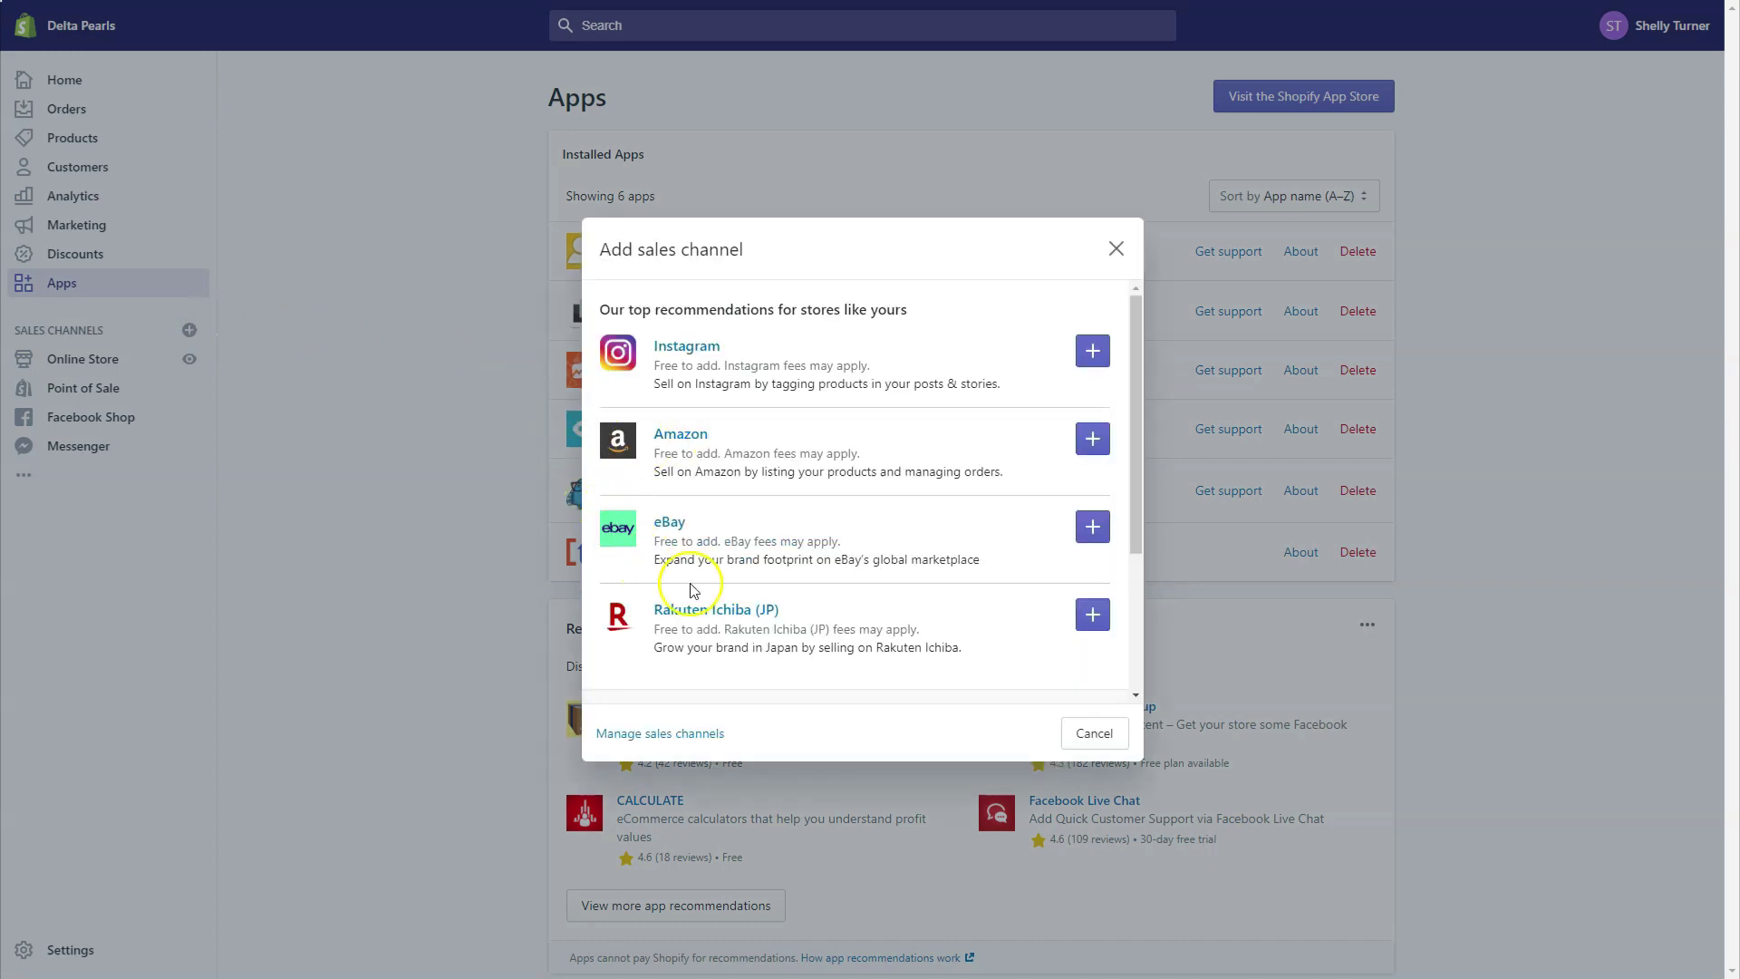
scroll(749, 603, "down", 1)
scroll(757, 612, "down", 2)
scroll(763, 590, "up", 4)
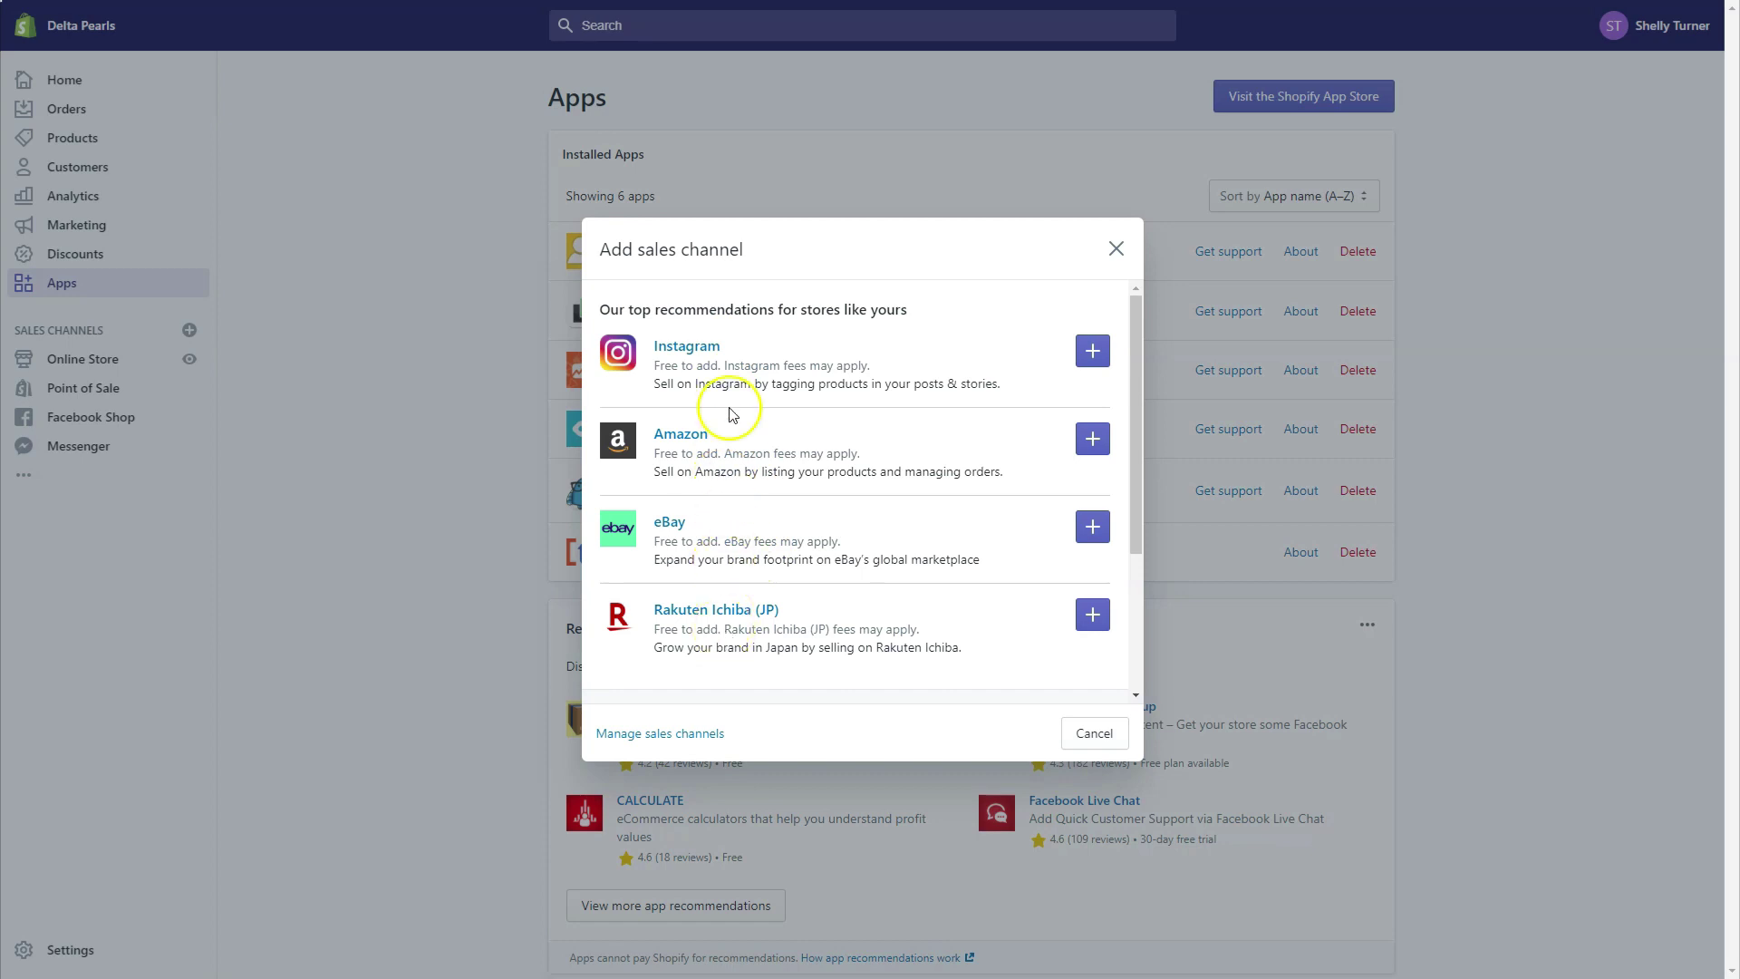
scroll(734, 610, "down", 1)
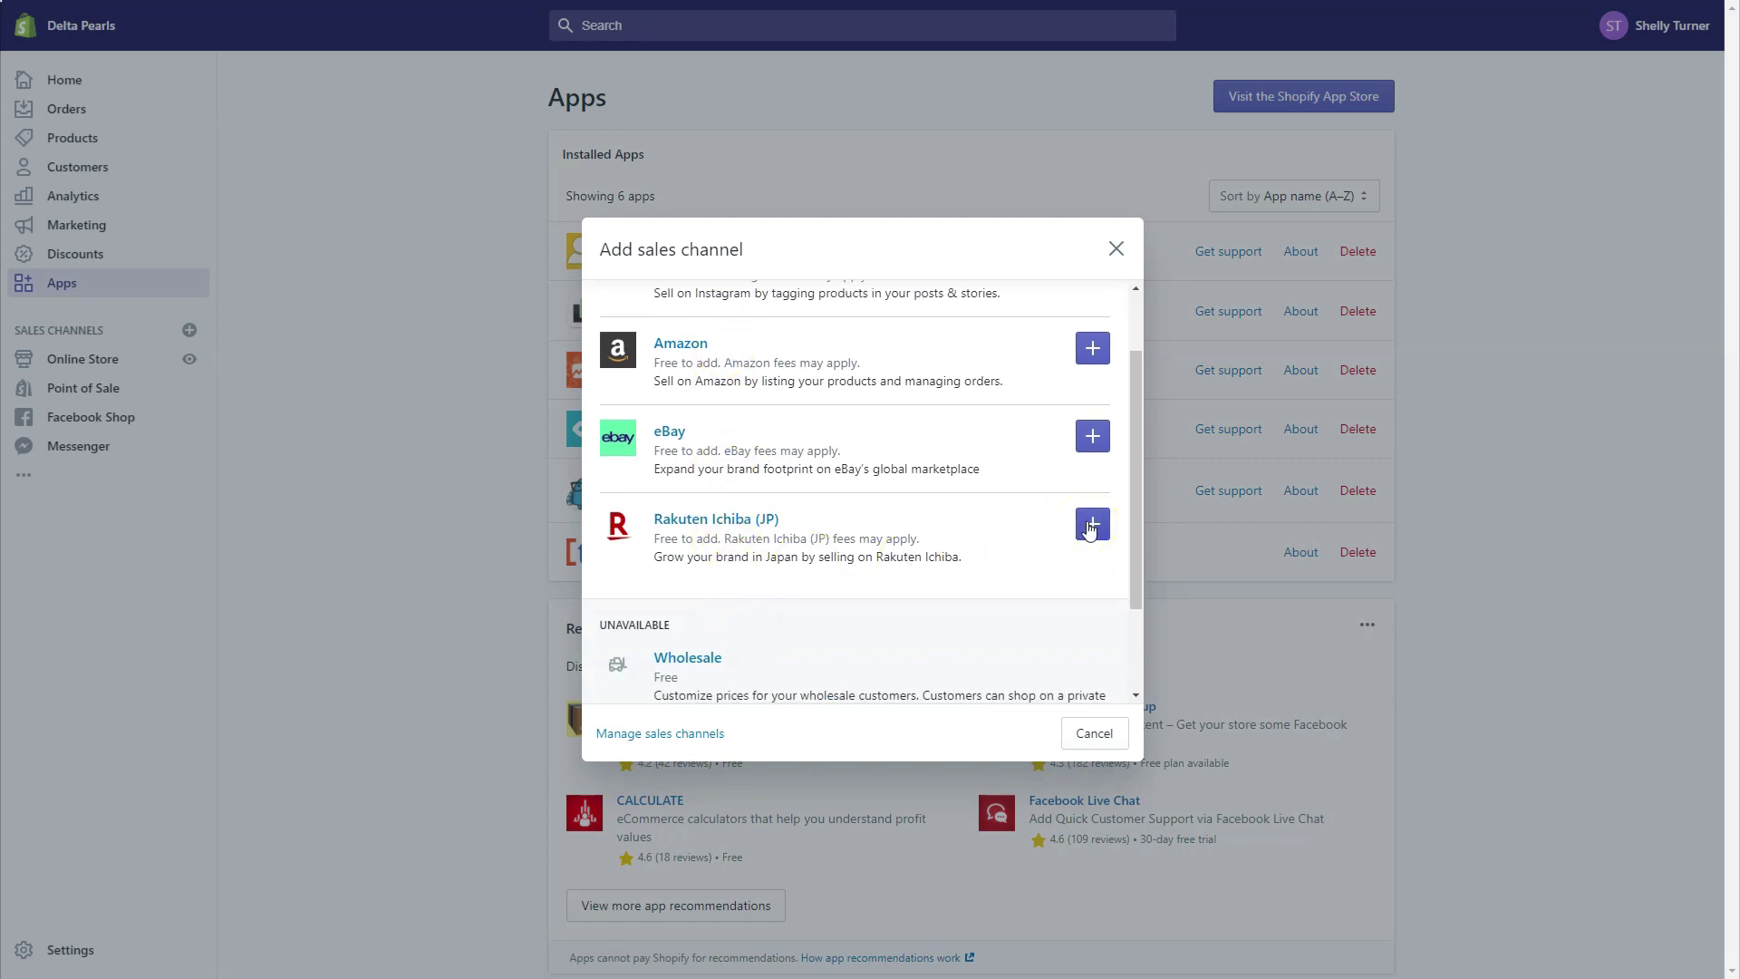
scroll(994, 579, "up", 1)
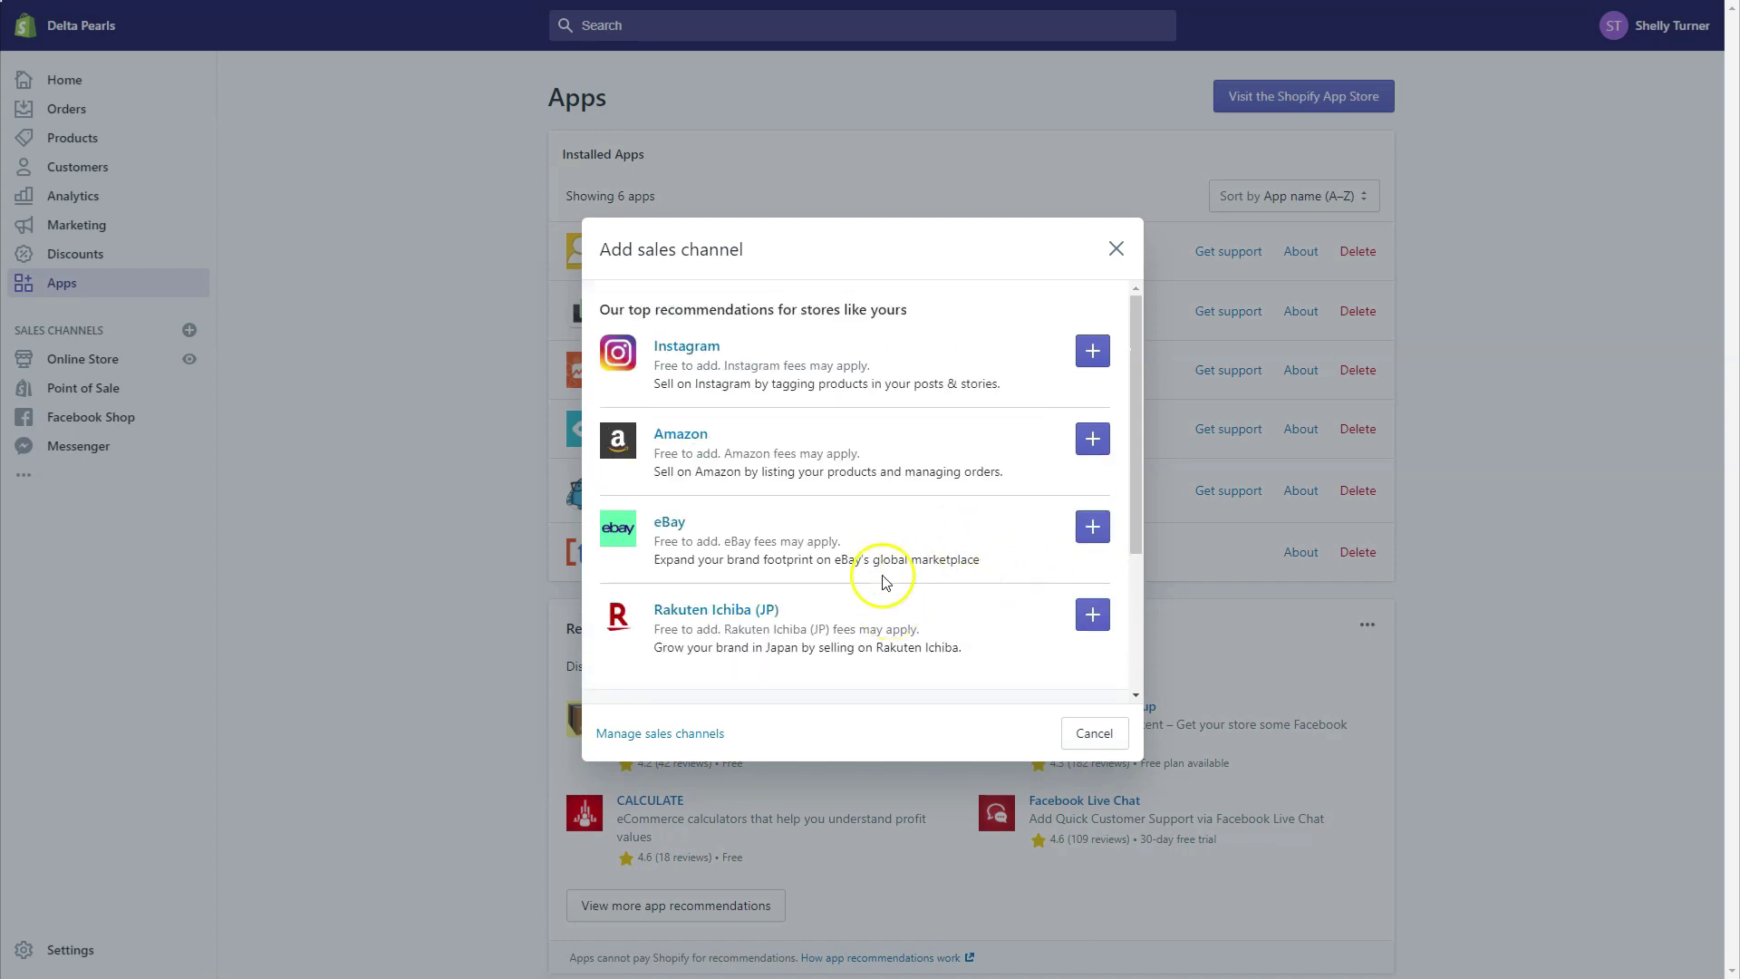
scroll(884, 576, "down", 2)
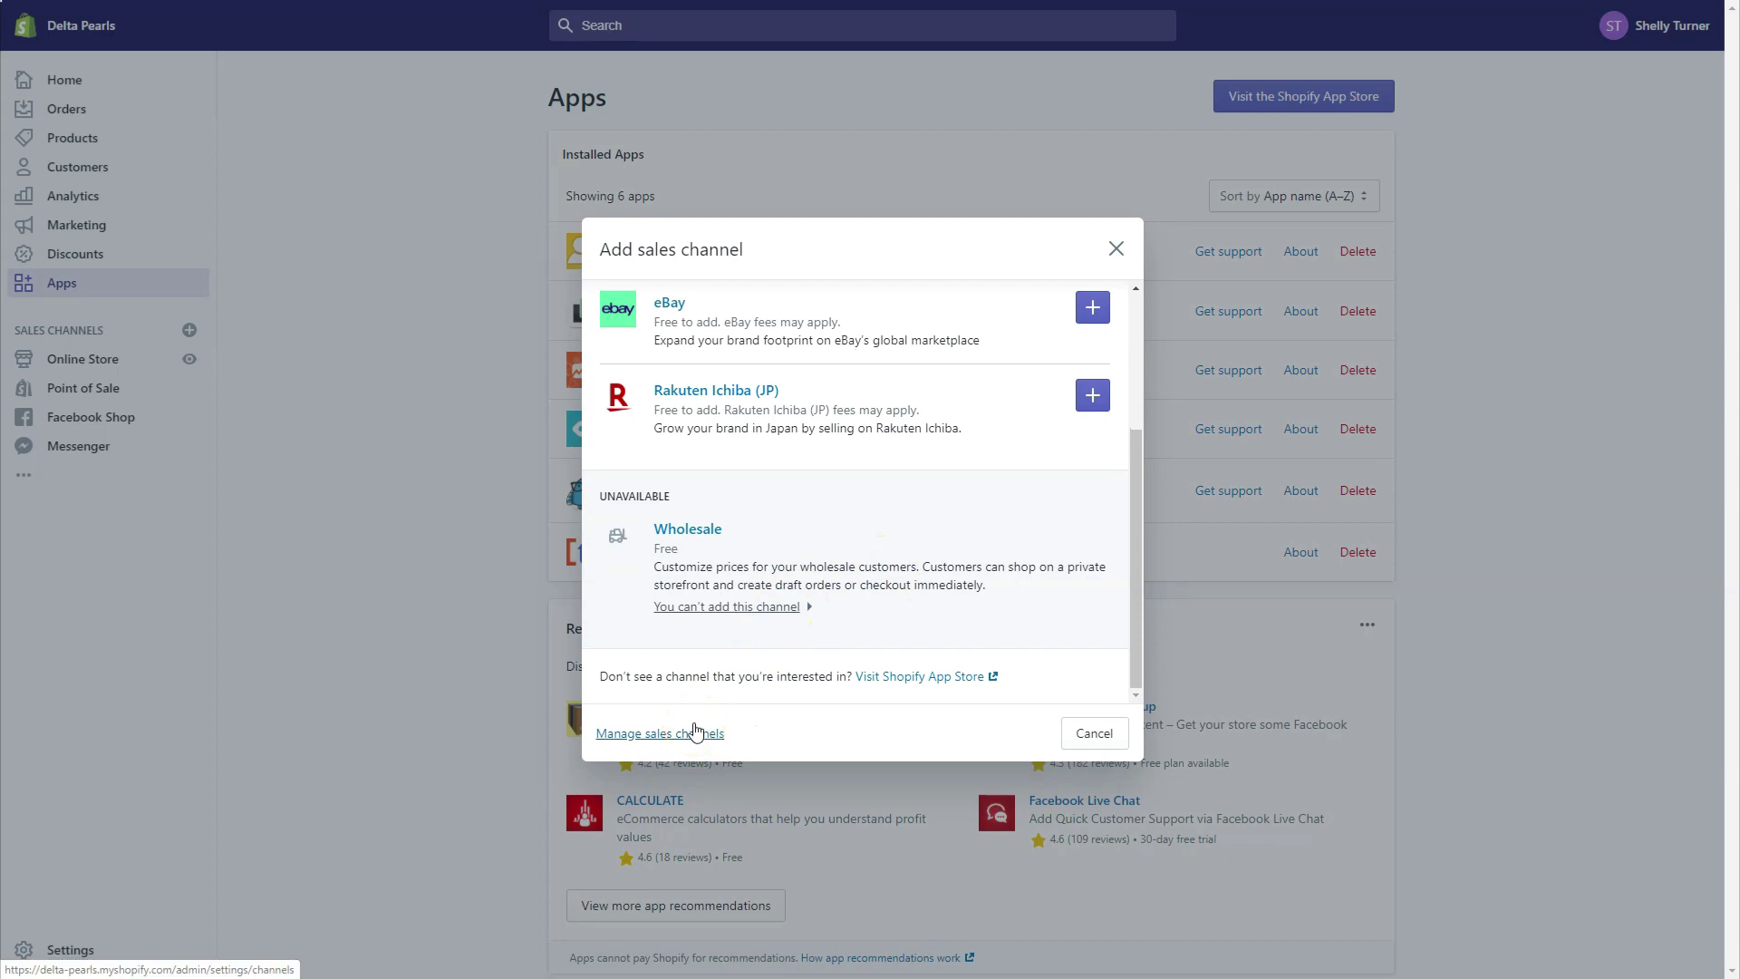
Open the Buy Button channel from the sales channel management page and update that sales channel.
left_click(680, 740)
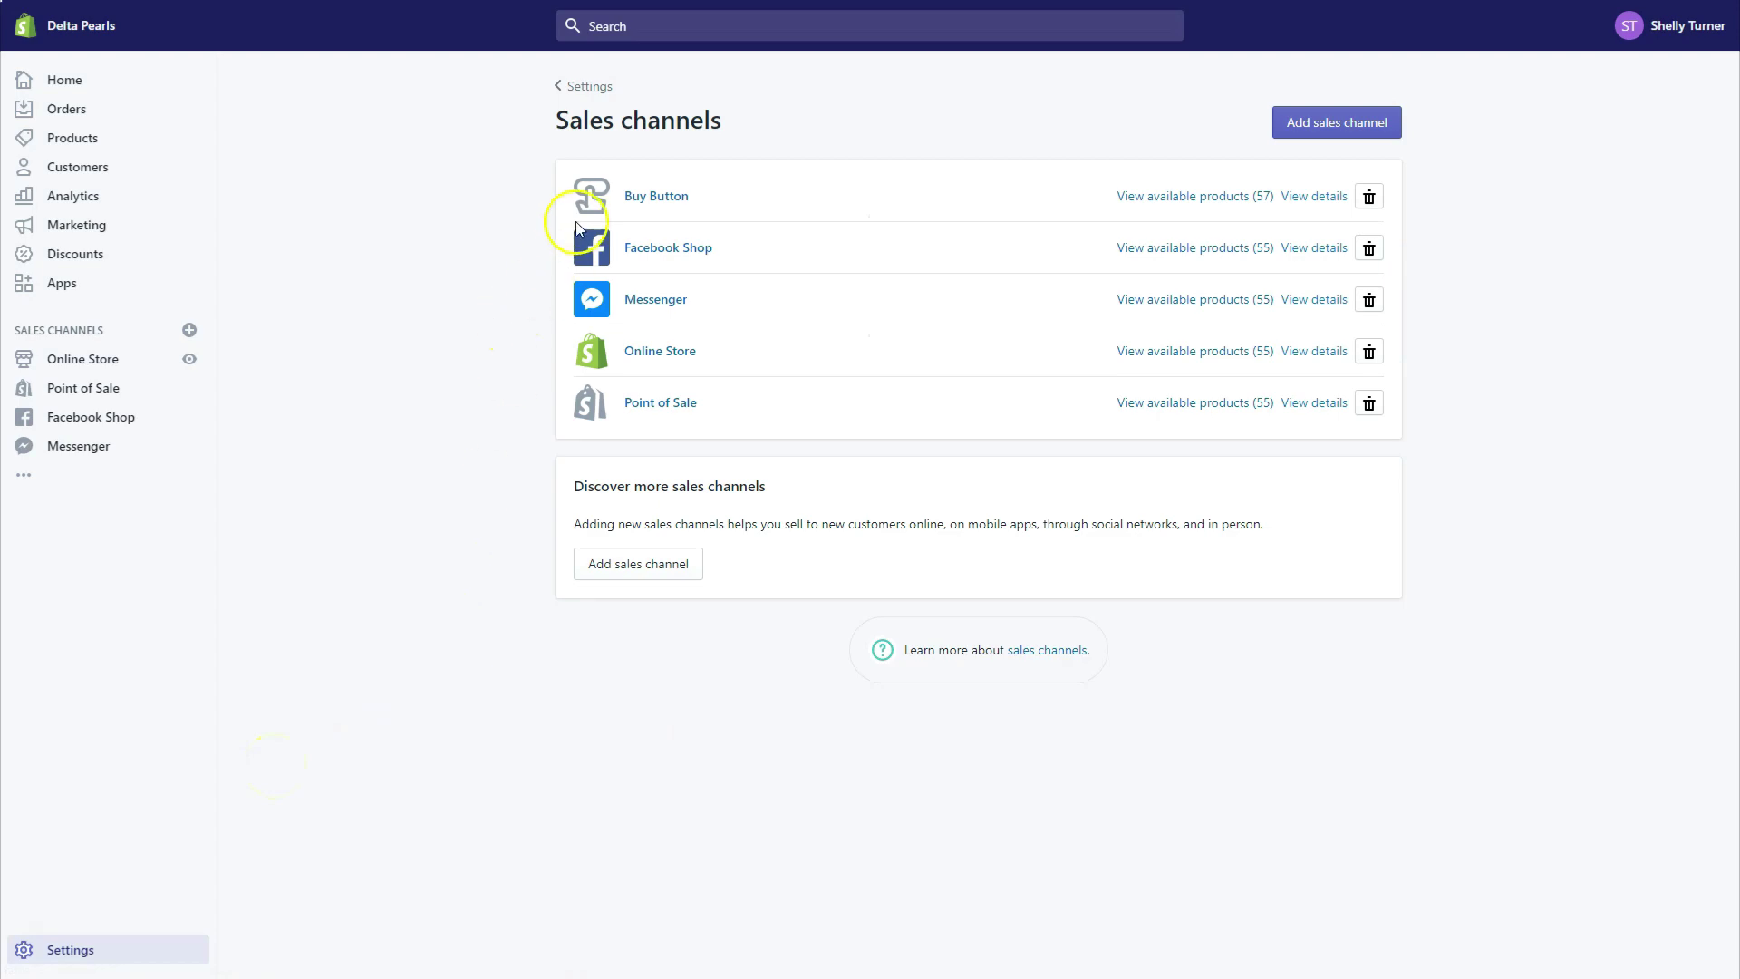
left_click(671, 192)
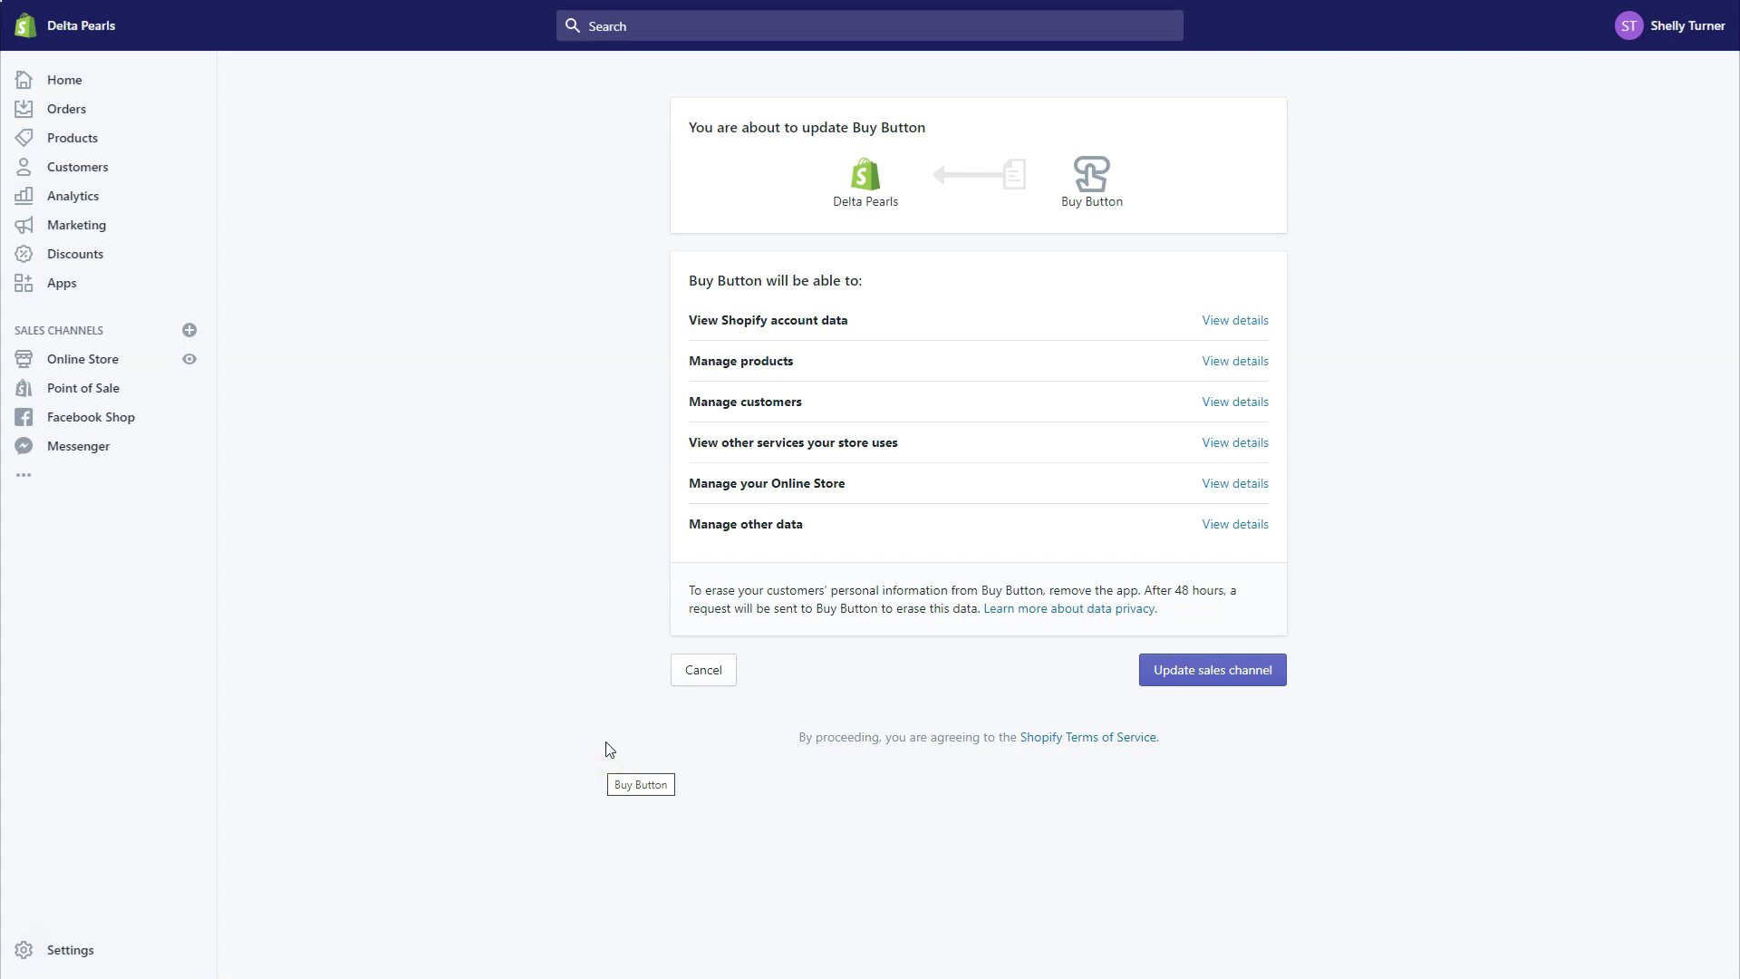
left_click(1227, 680)
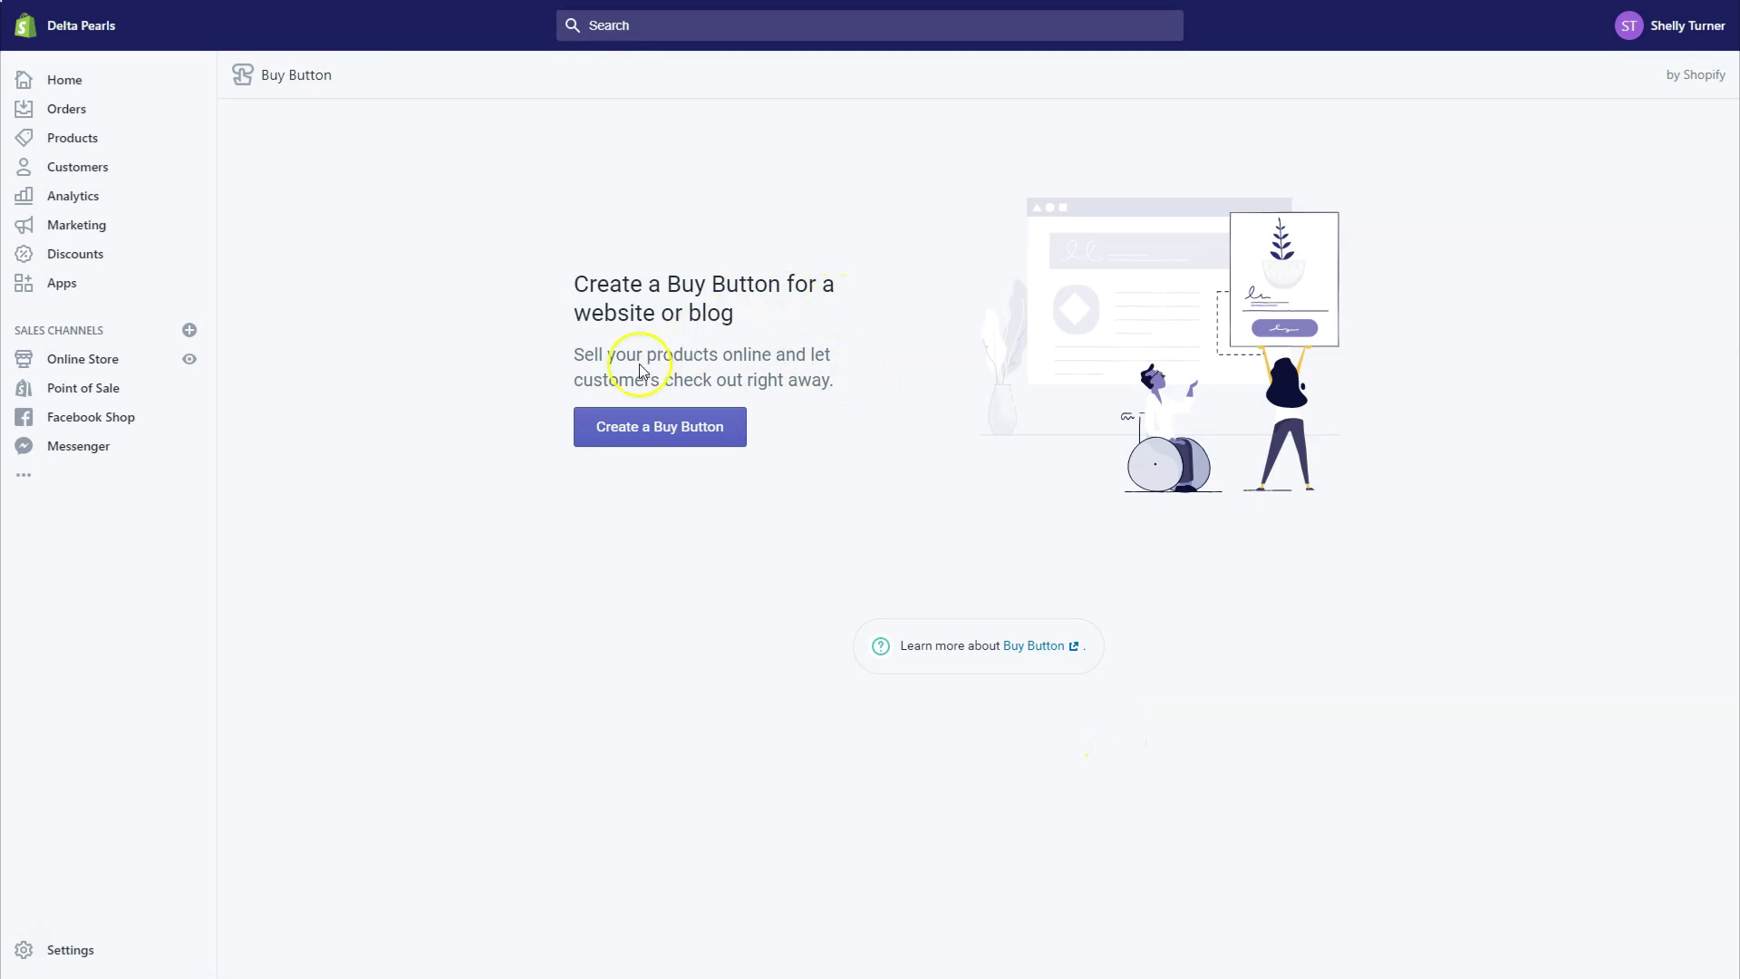
Create a Product Buy Button for the Cube of Love Akoya Pearl Pendant Necklace.
left_click(644, 426)
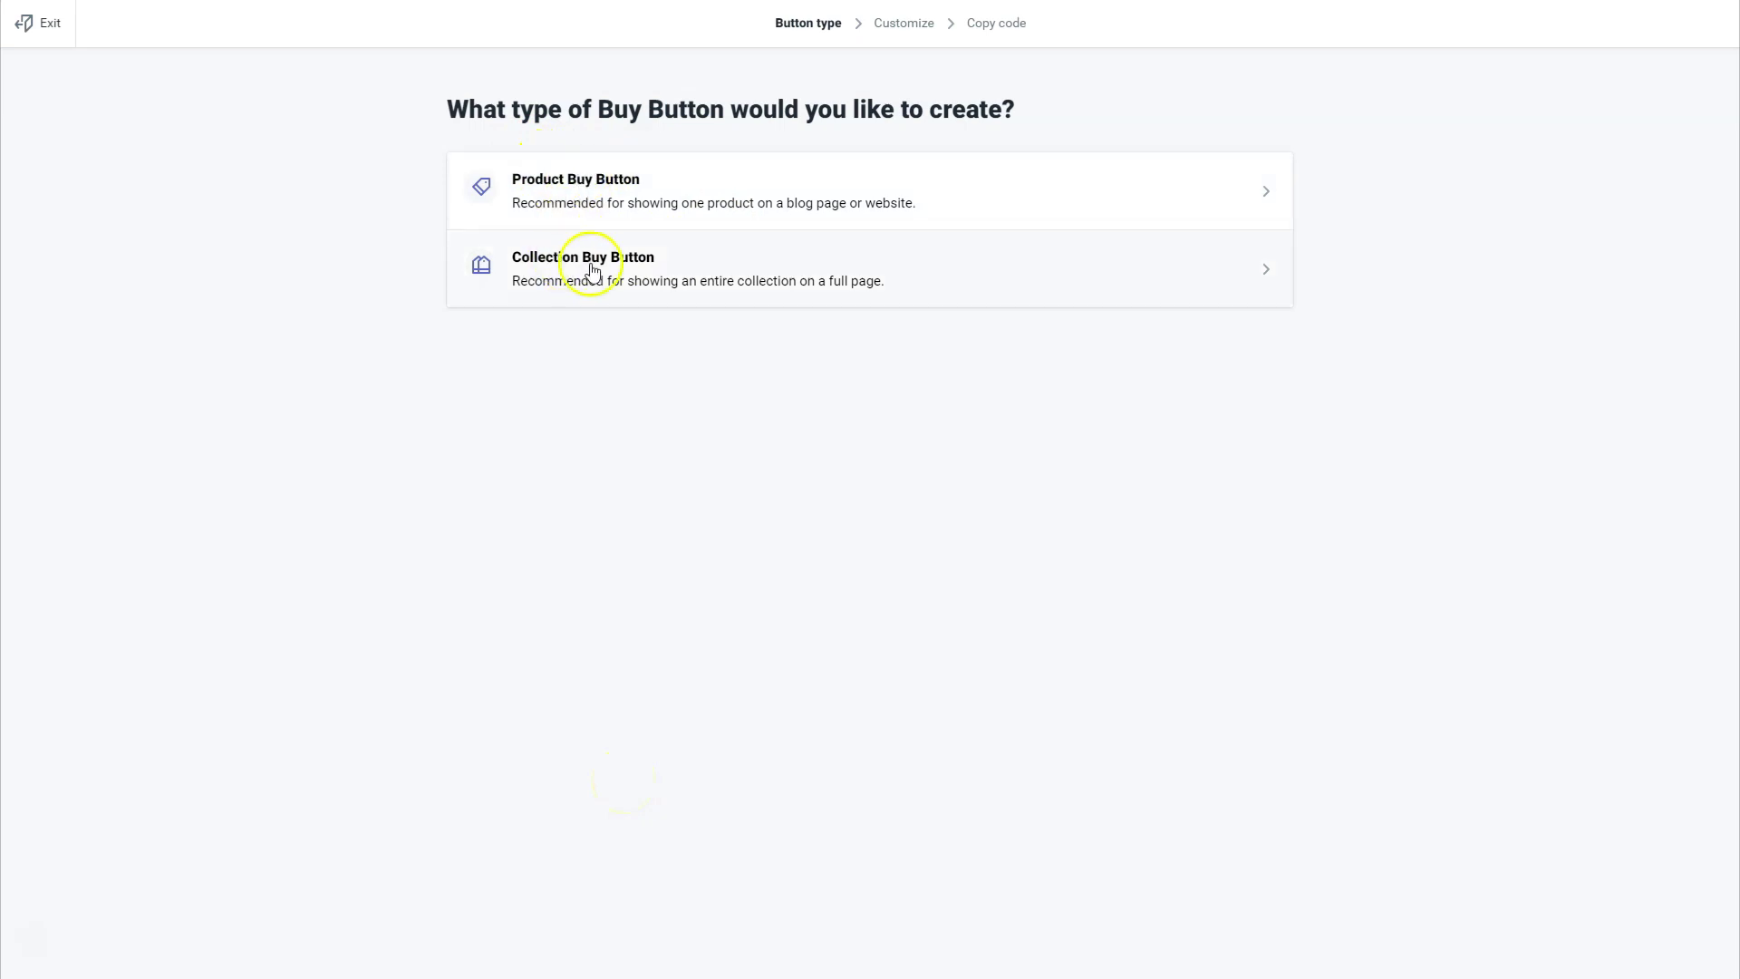
left_click(607, 184)
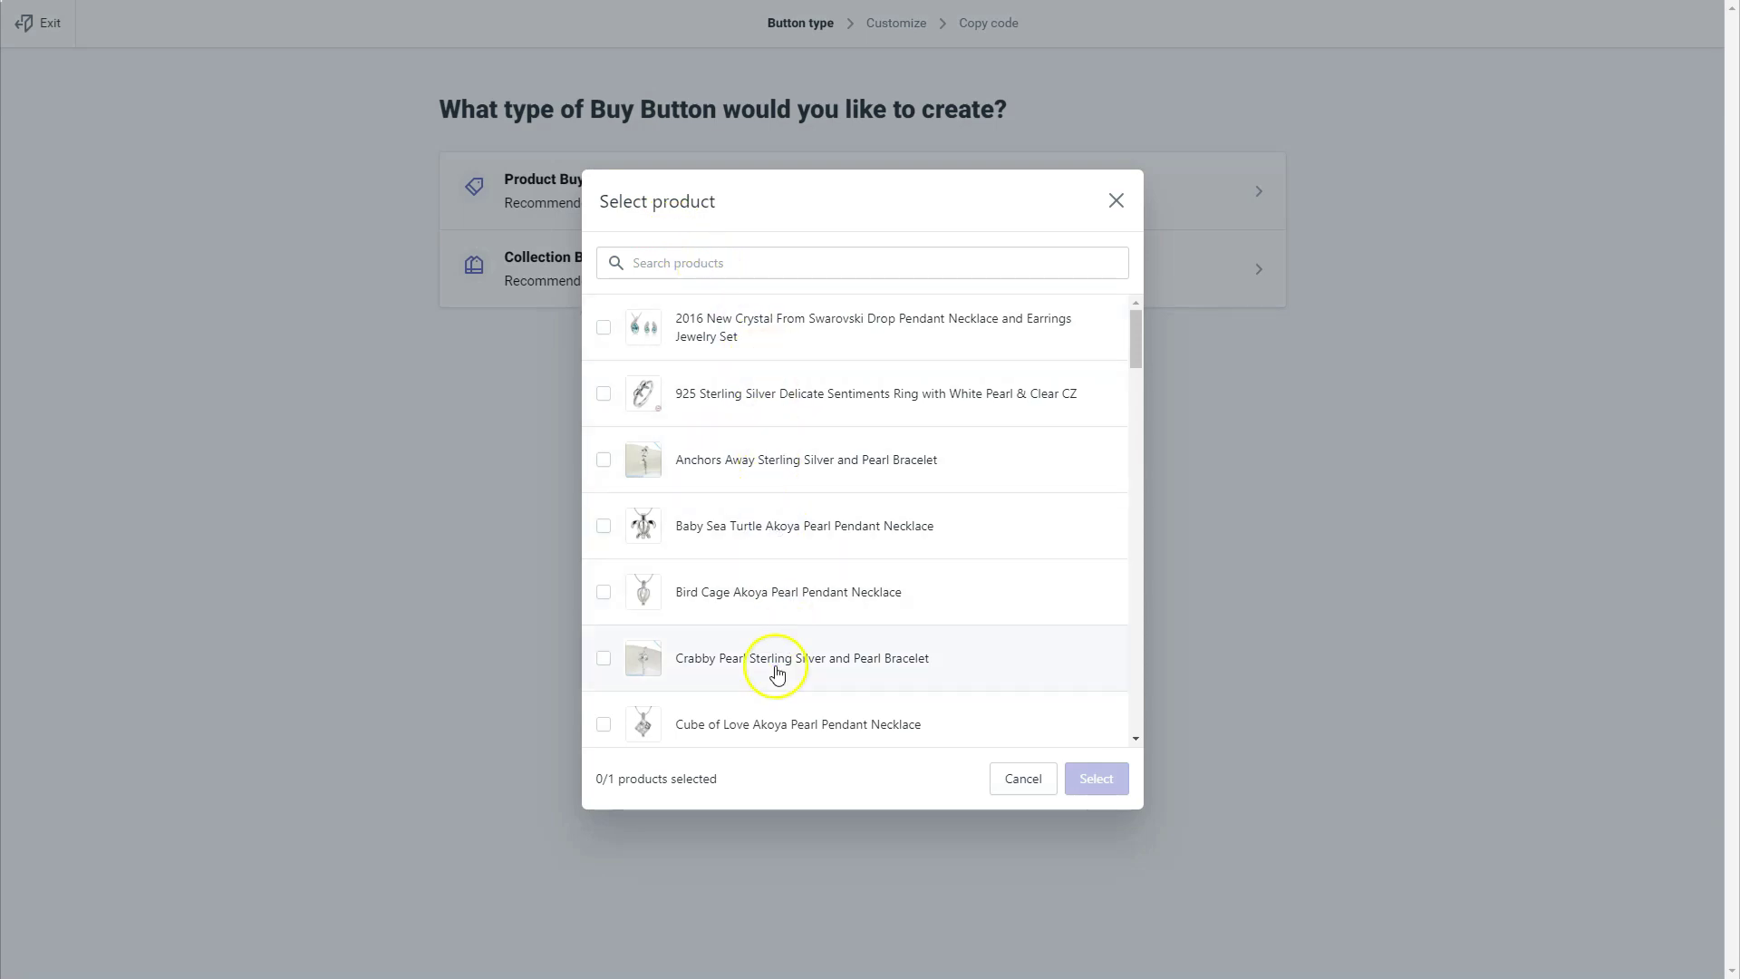
scroll(777, 741, "down", 2)
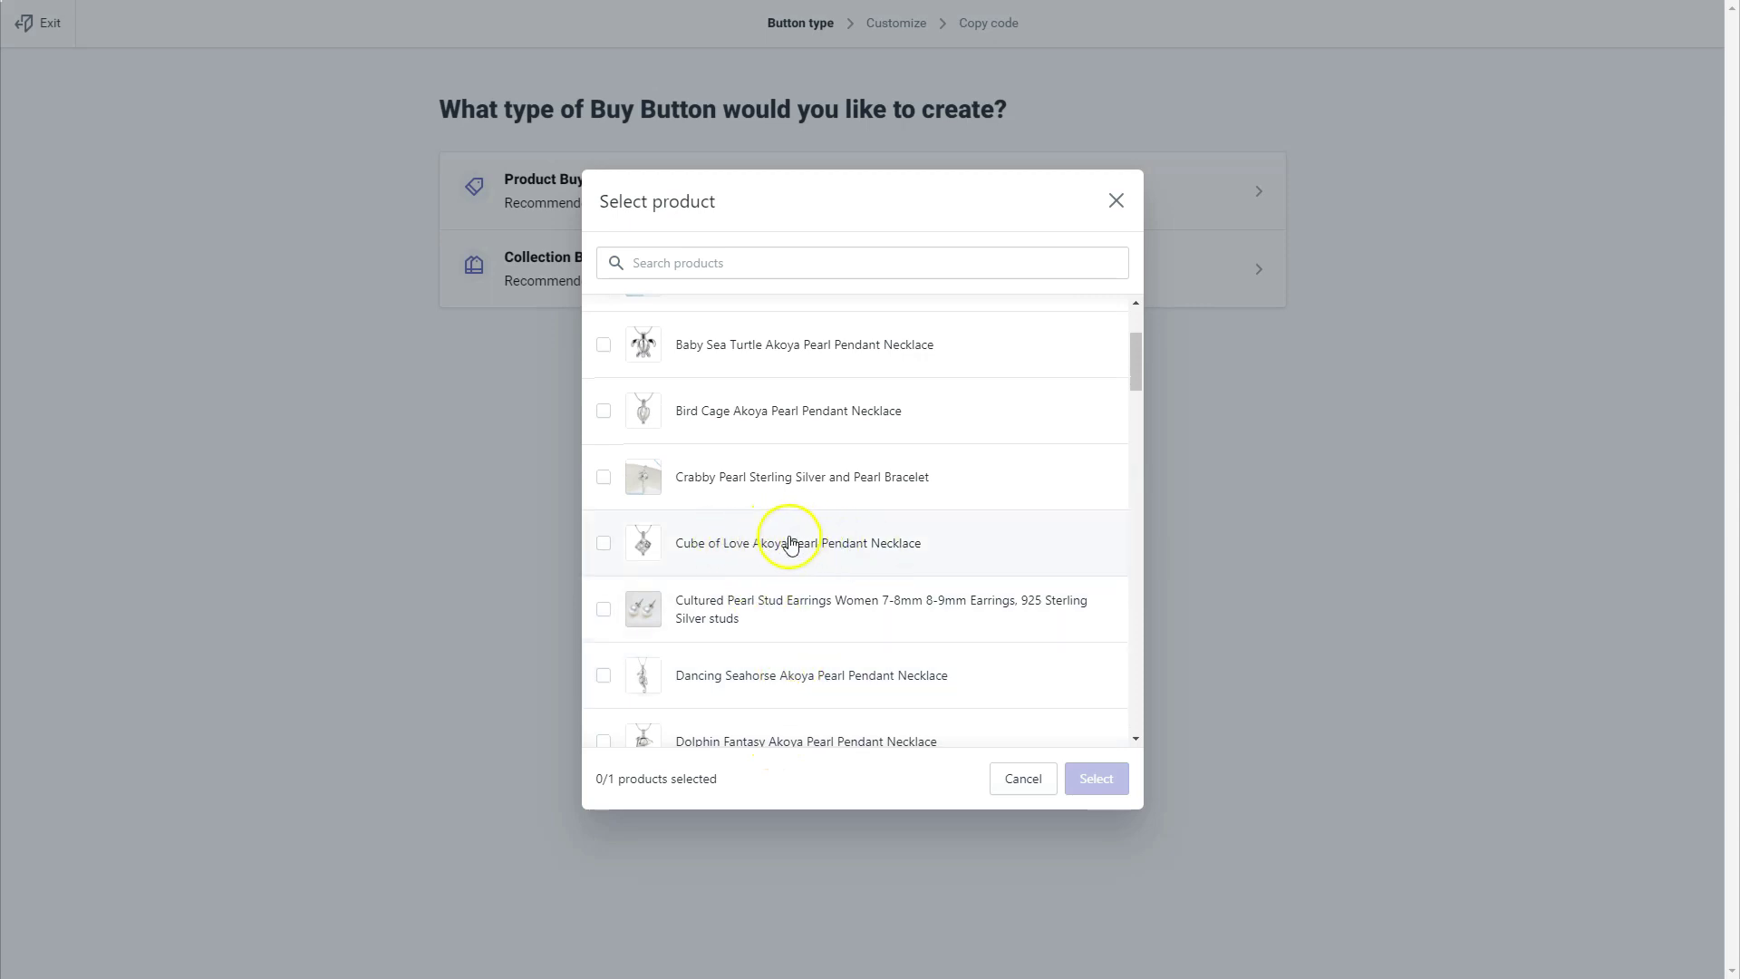
left_click(603, 543)
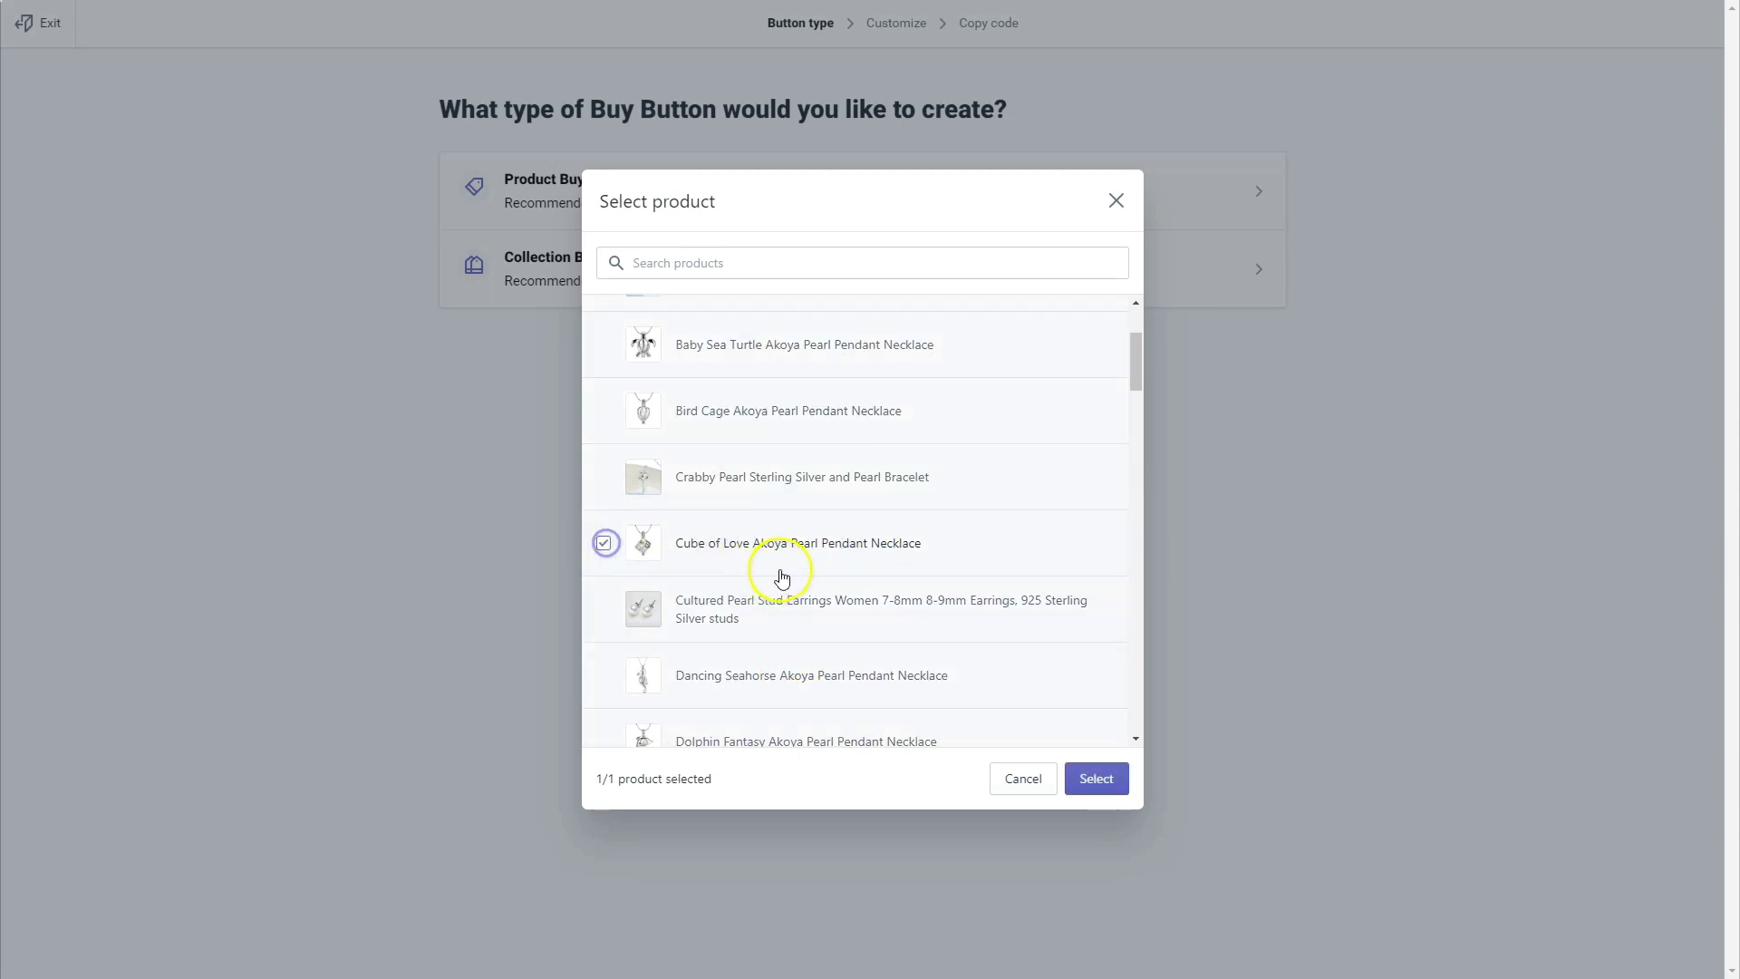
left_click(1088, 782)
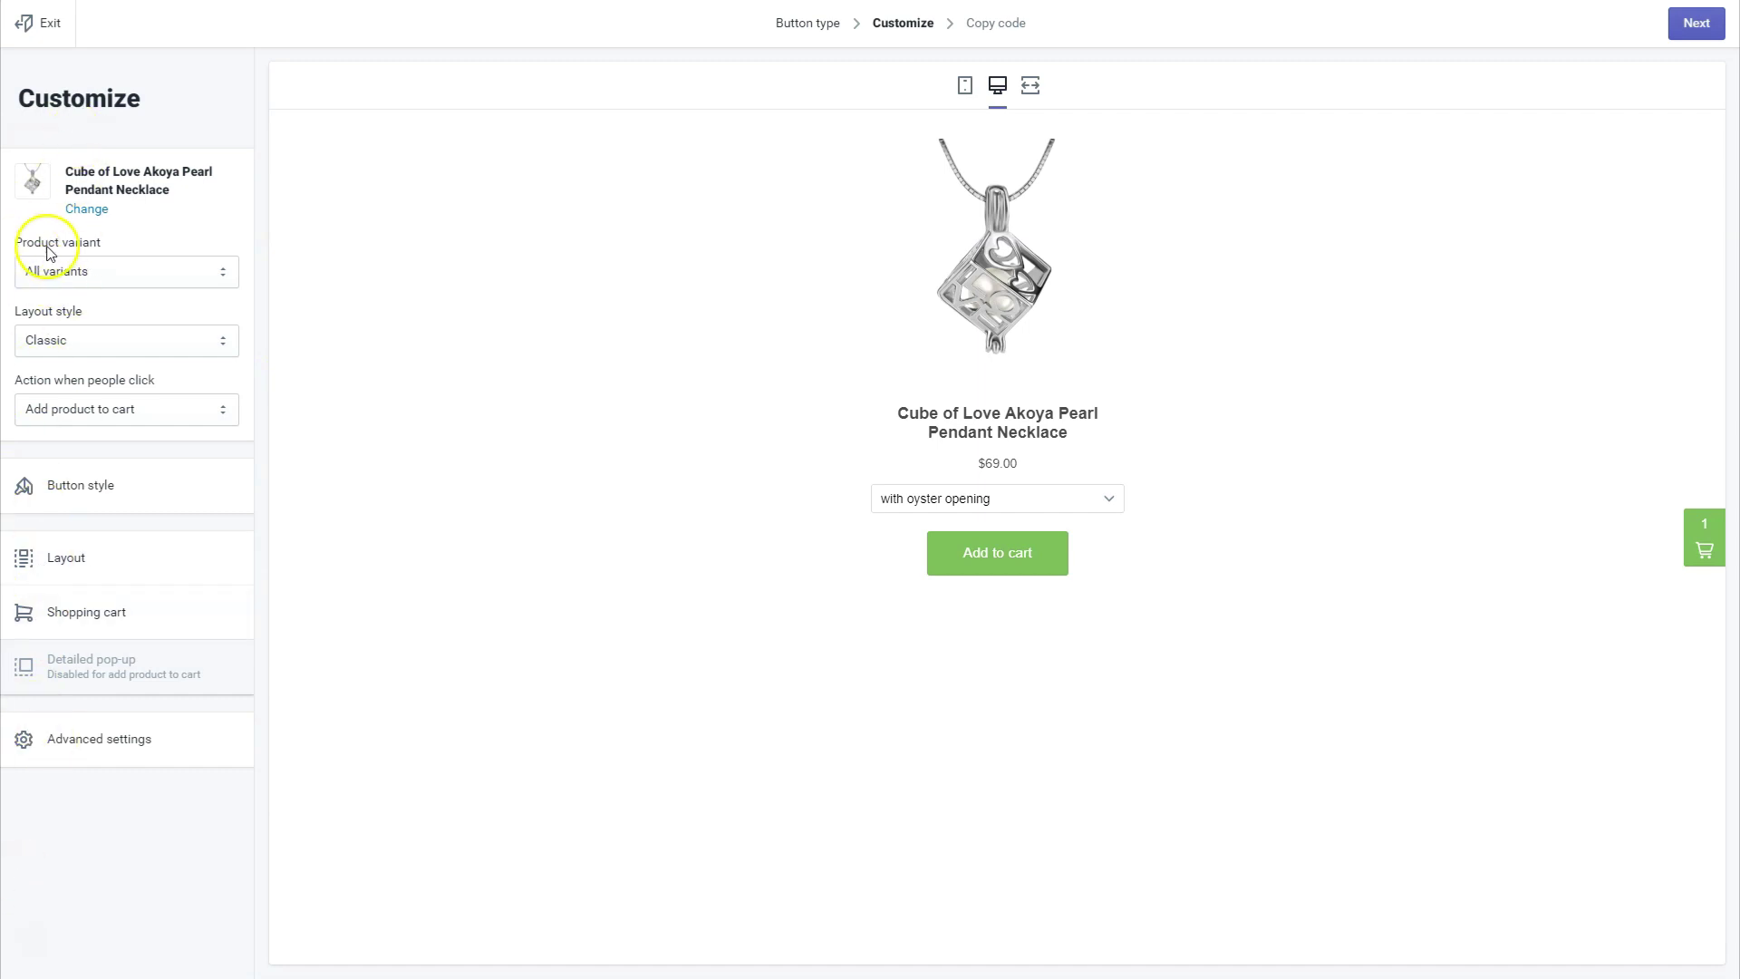
Set the Buy Button to all variants, the Classic layout style and the Add product to cart action.
left_click(111, 277)
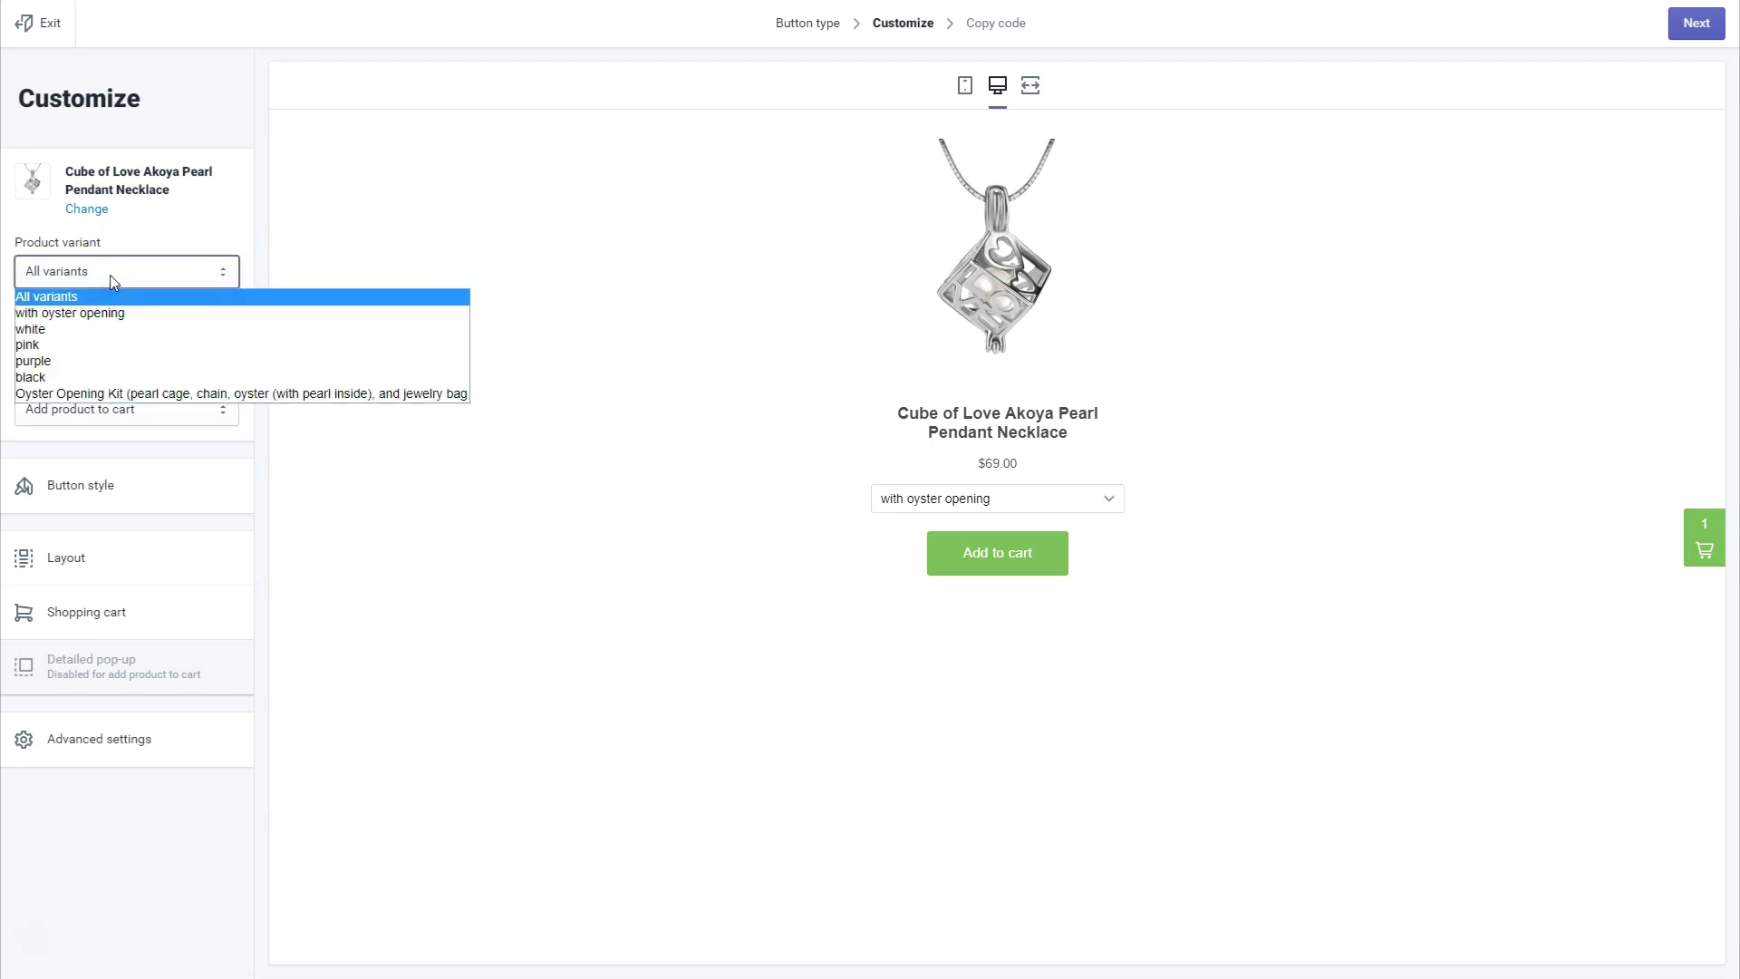
left_click(110, 276)
left_click(75, 349)
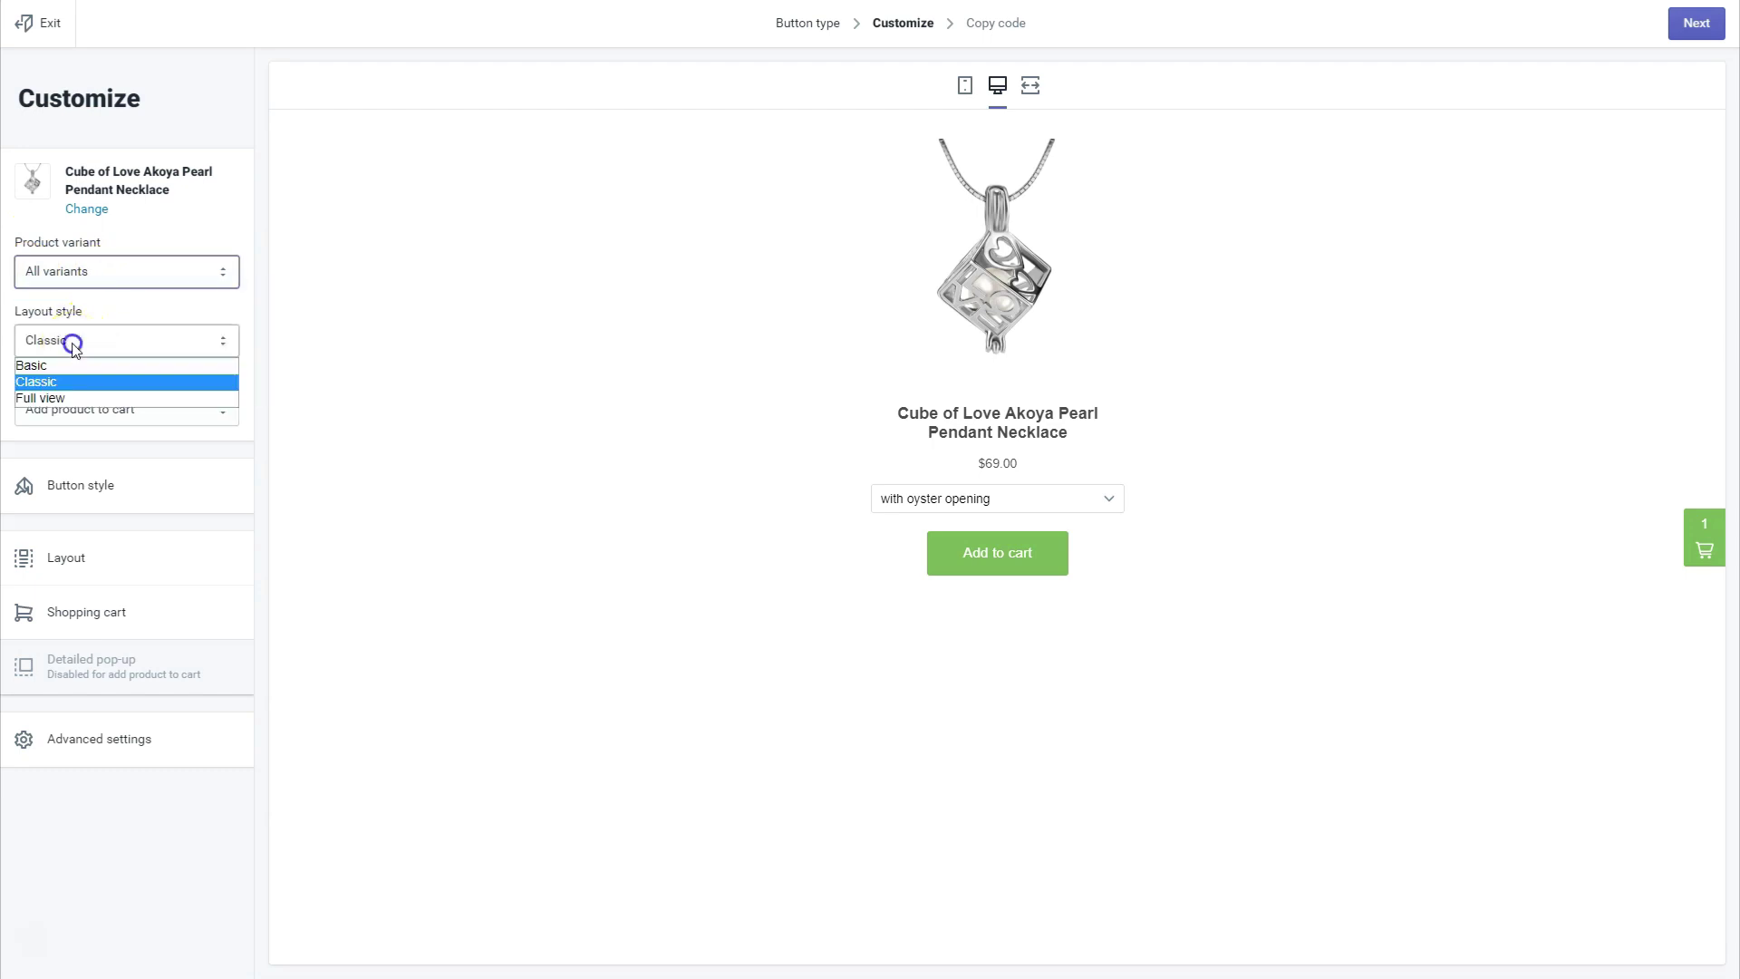
left_click(56, 390)
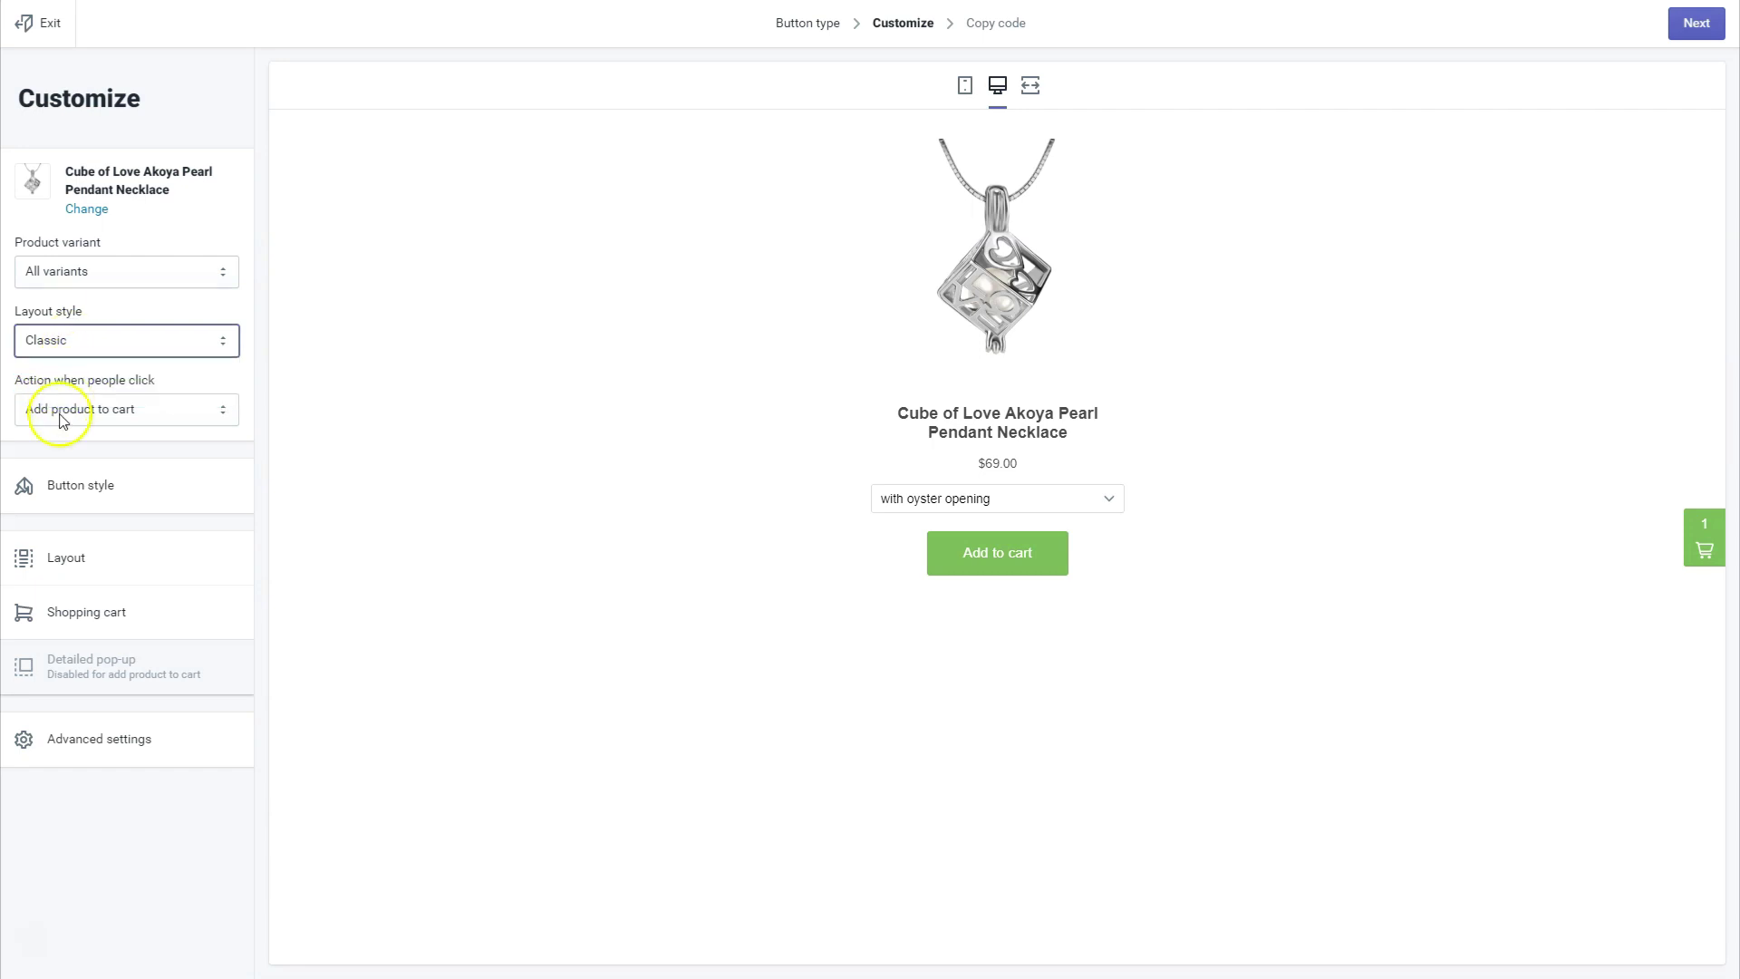
left_click(106, 413)
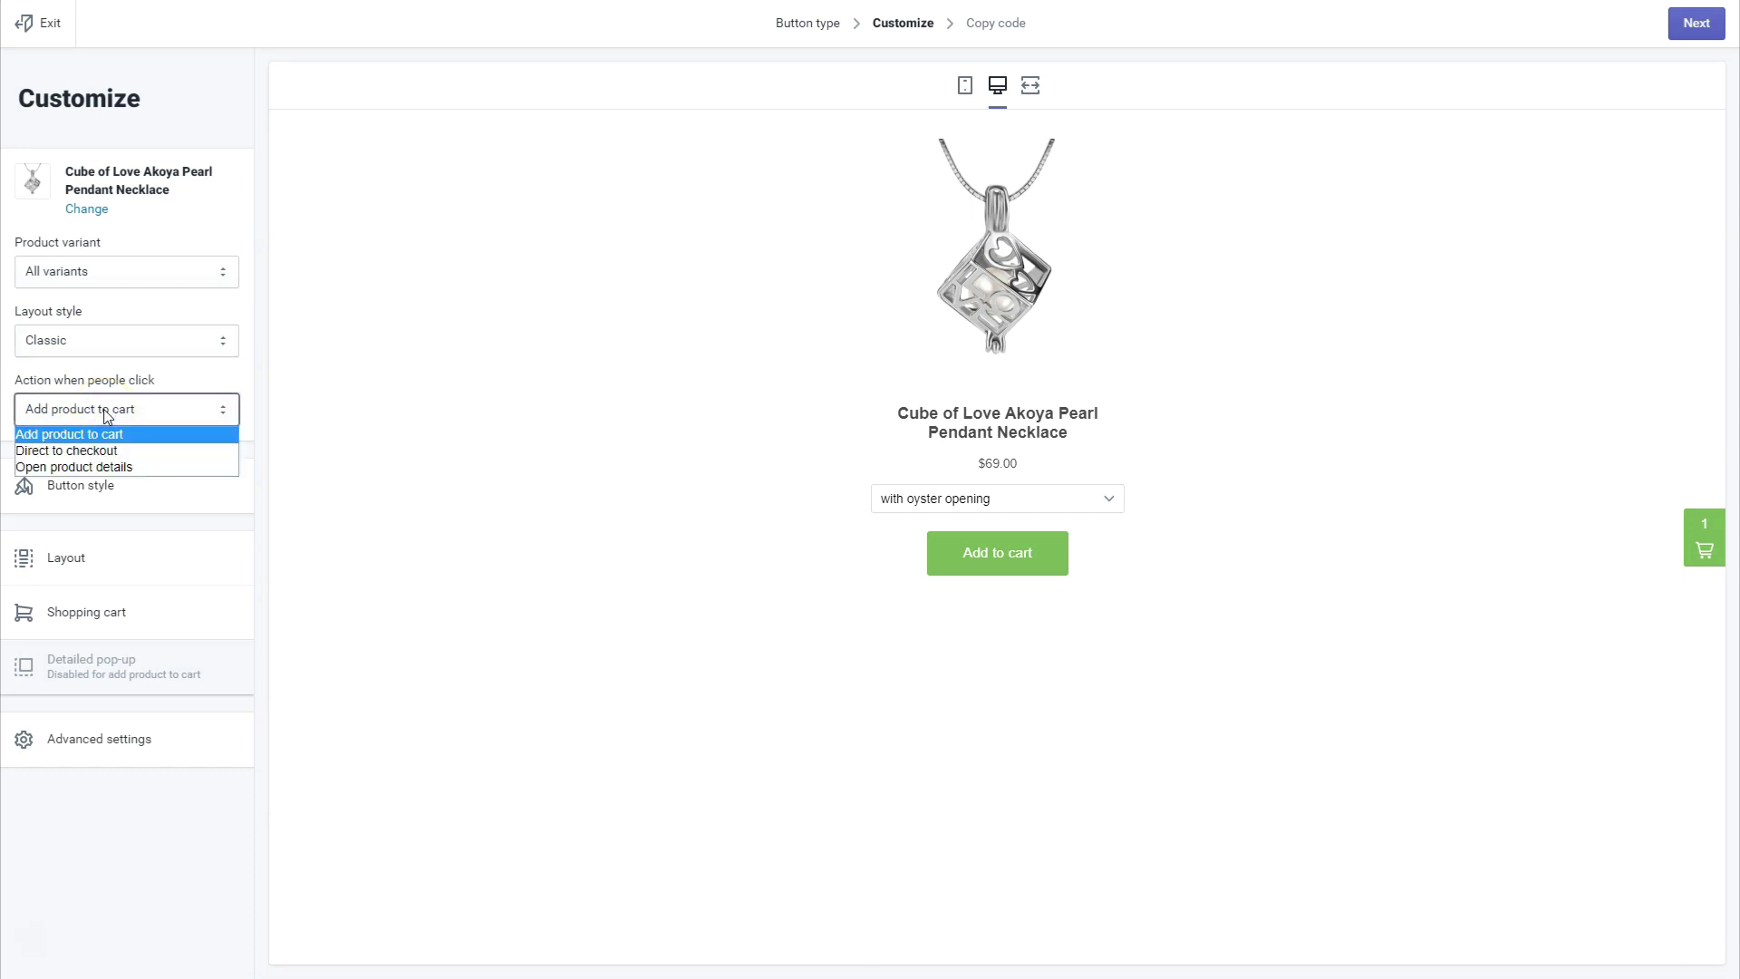
left_click(68, 440)
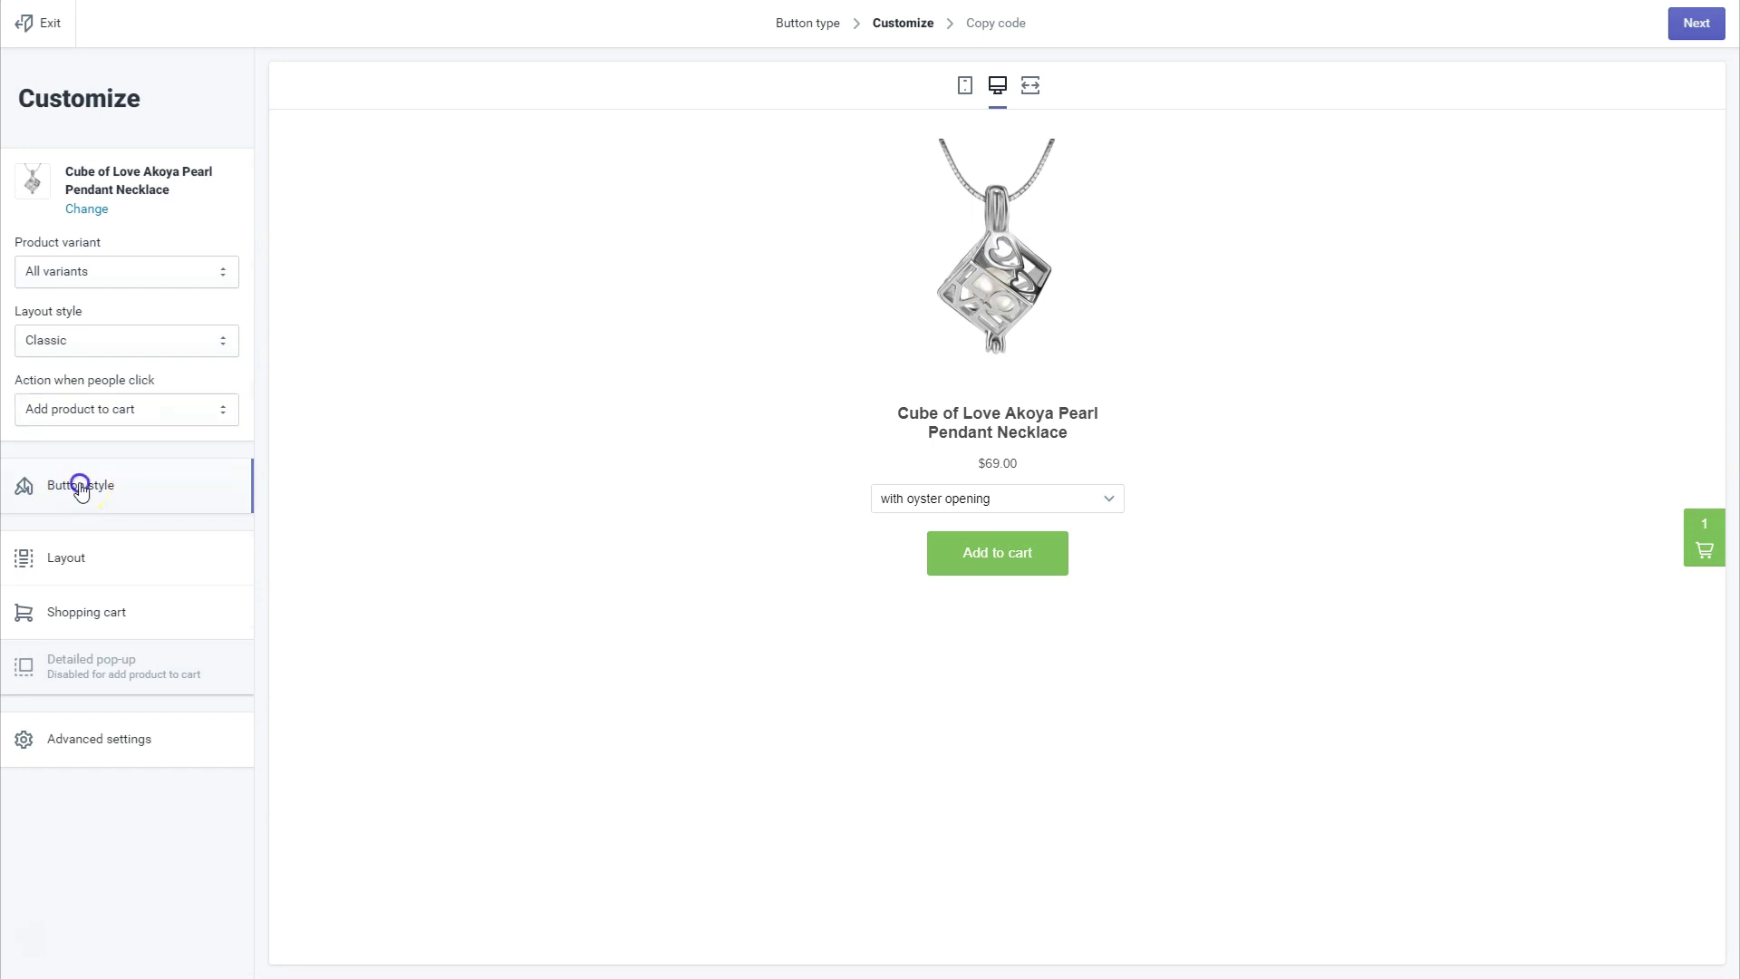
Review the Buy Button's button style, layout, shopping cart and advanced checkout settings.
left_click(81, 488)
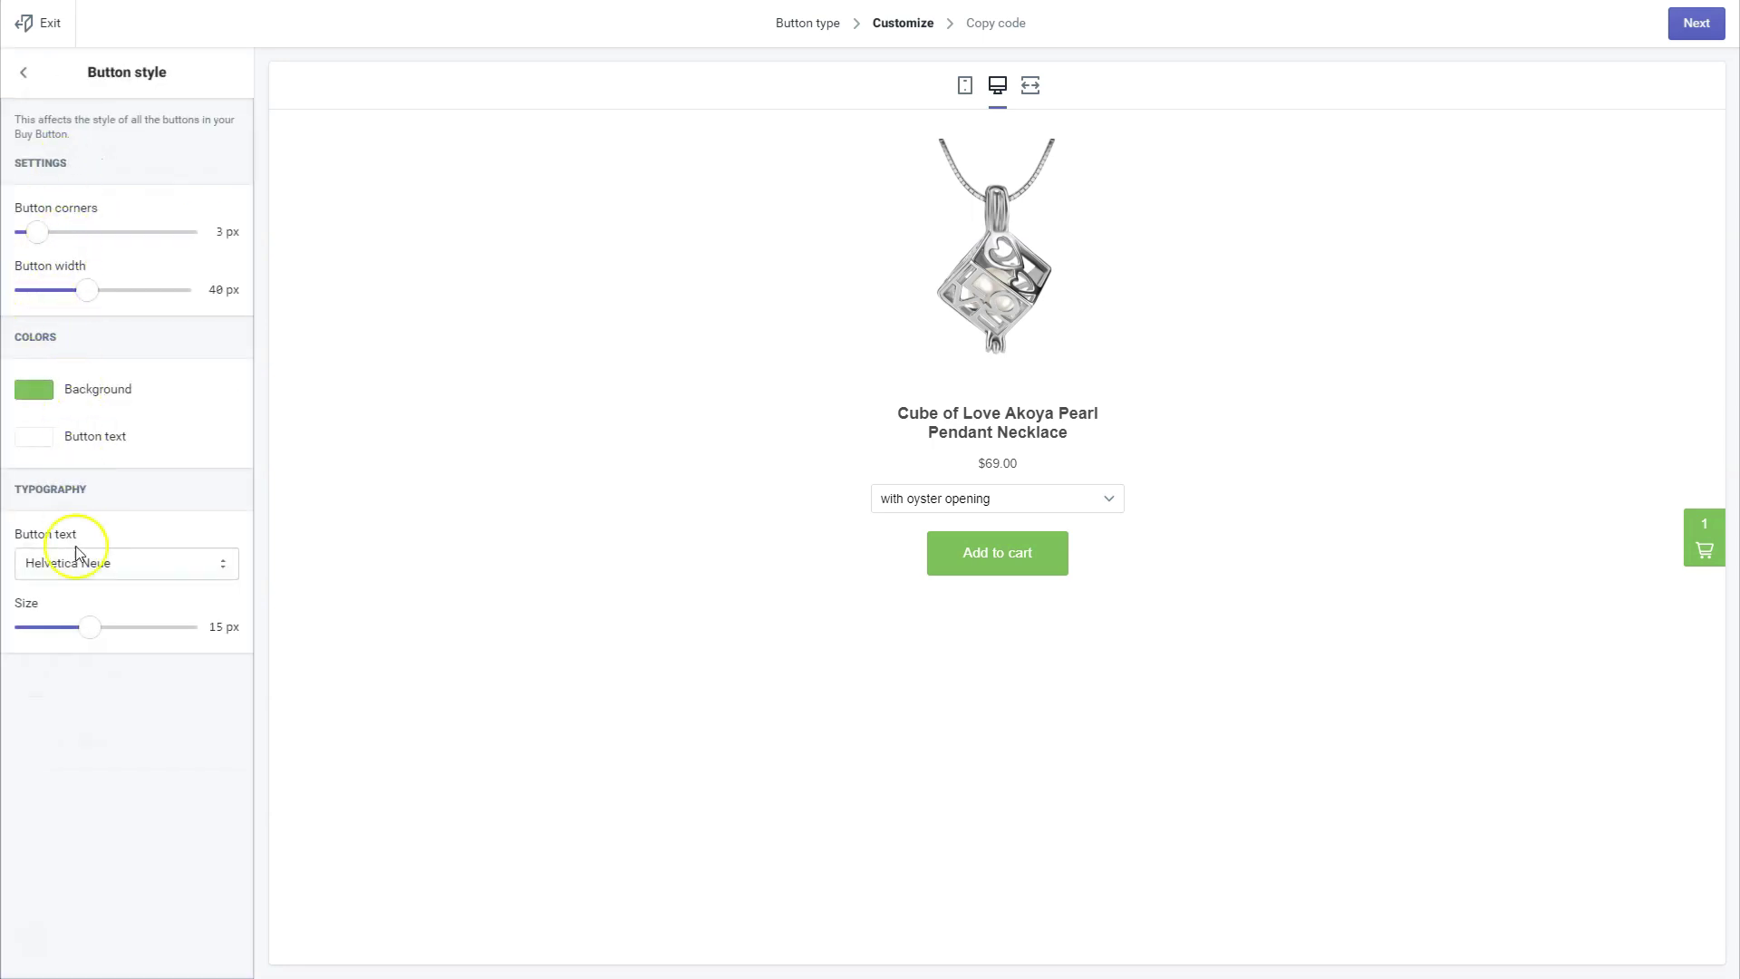
left_click(22, 73)
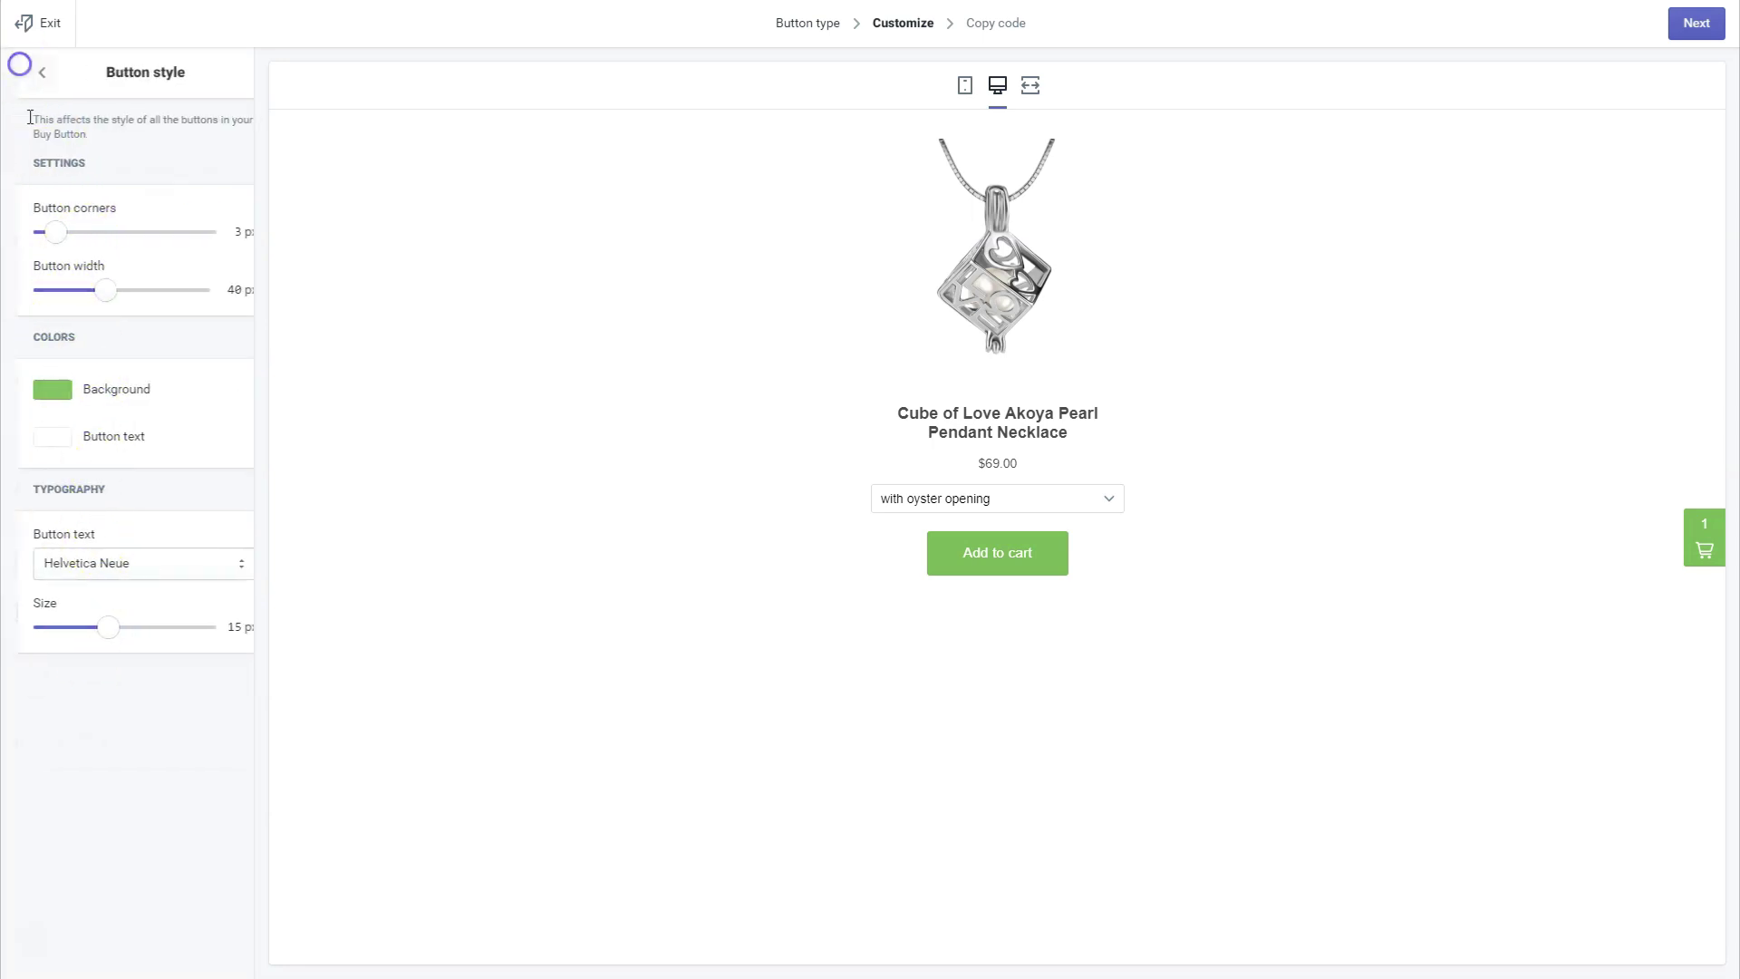
left_click(66, 563)
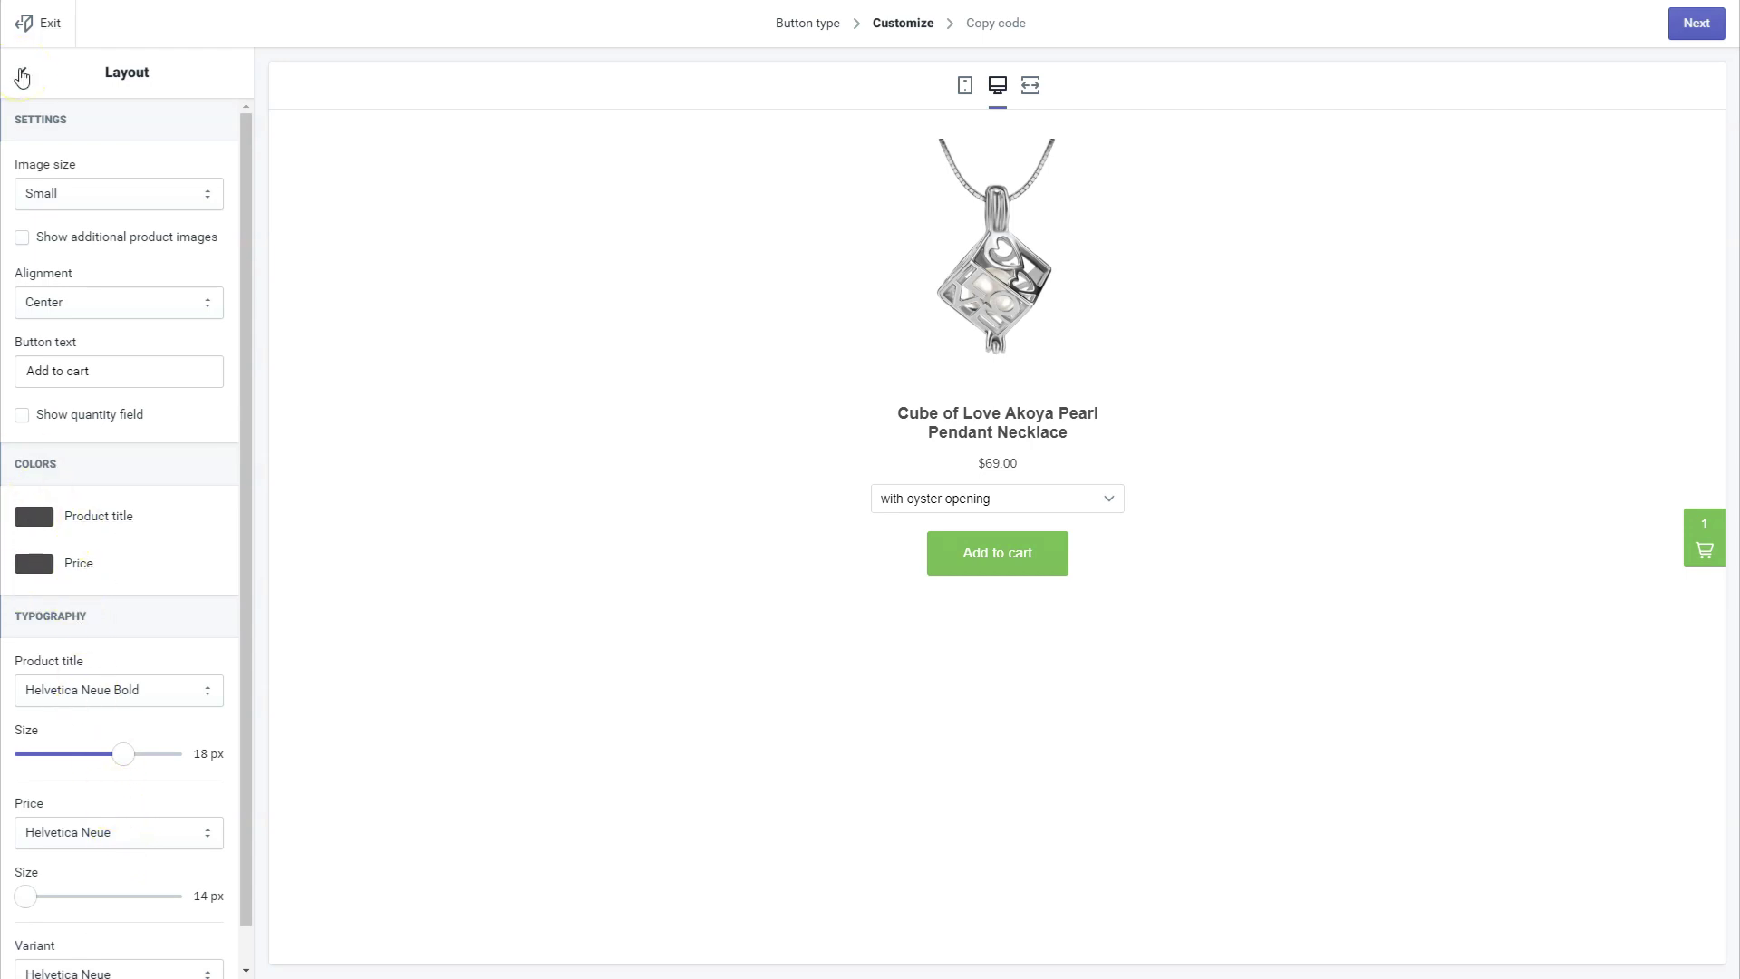
left_click(23, 74)
left_click(107, 501)
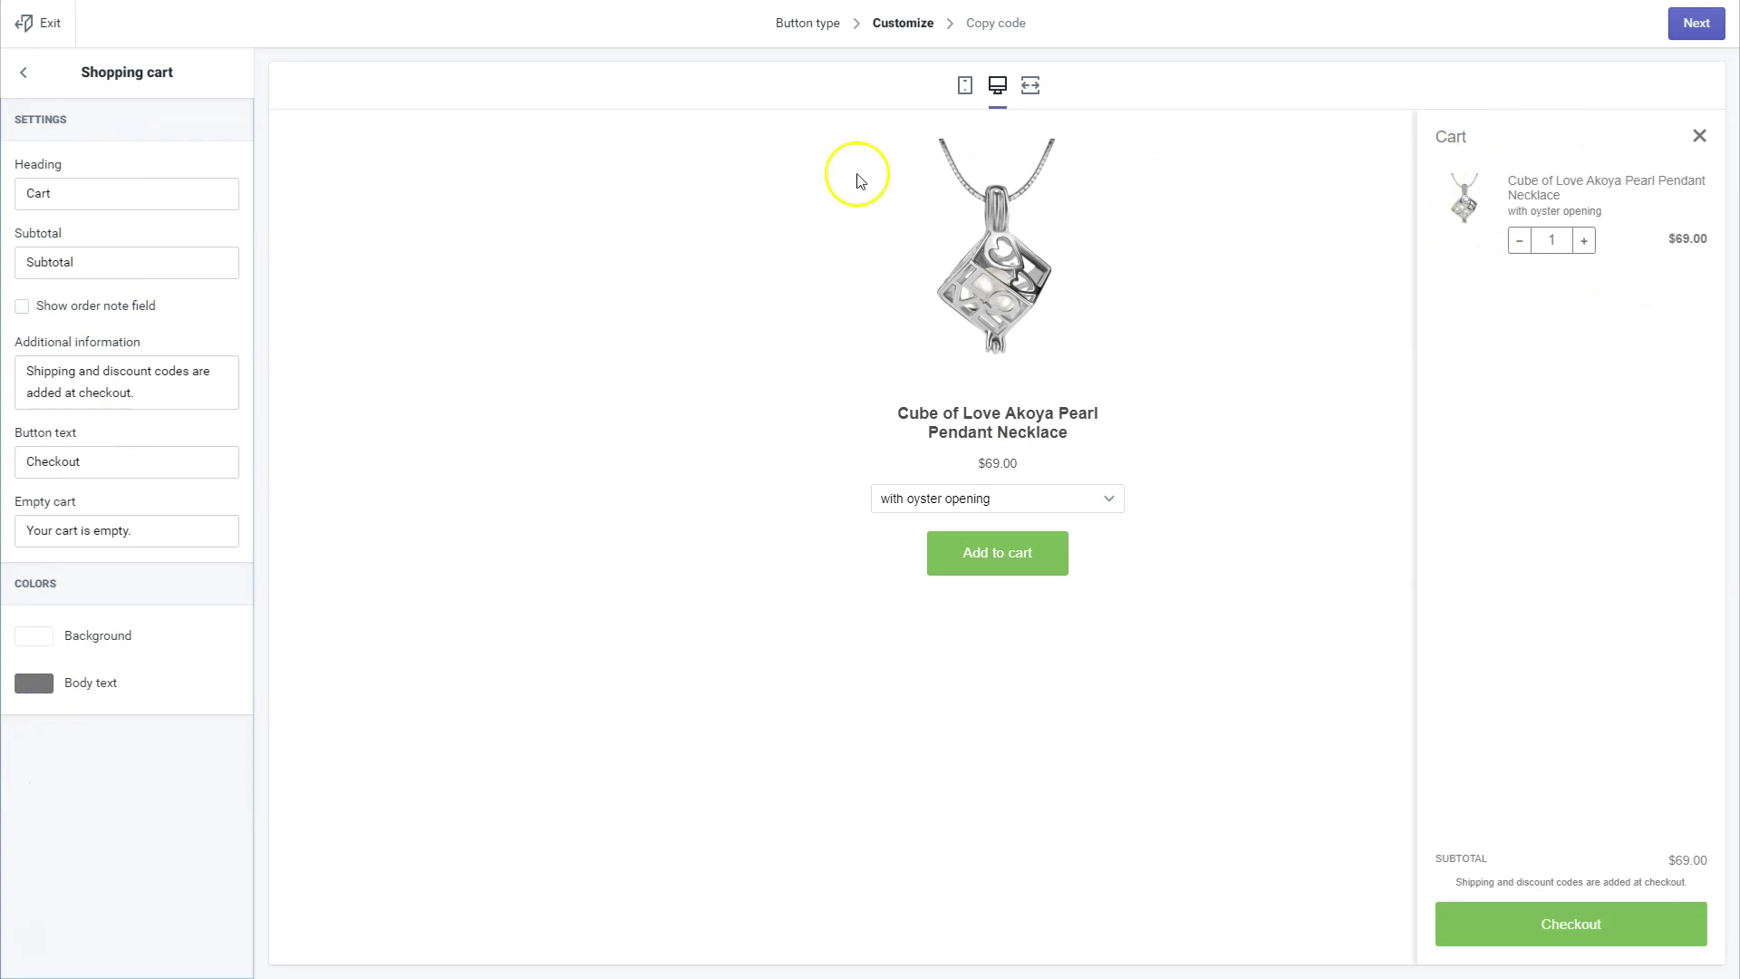
left_click(22, 77)
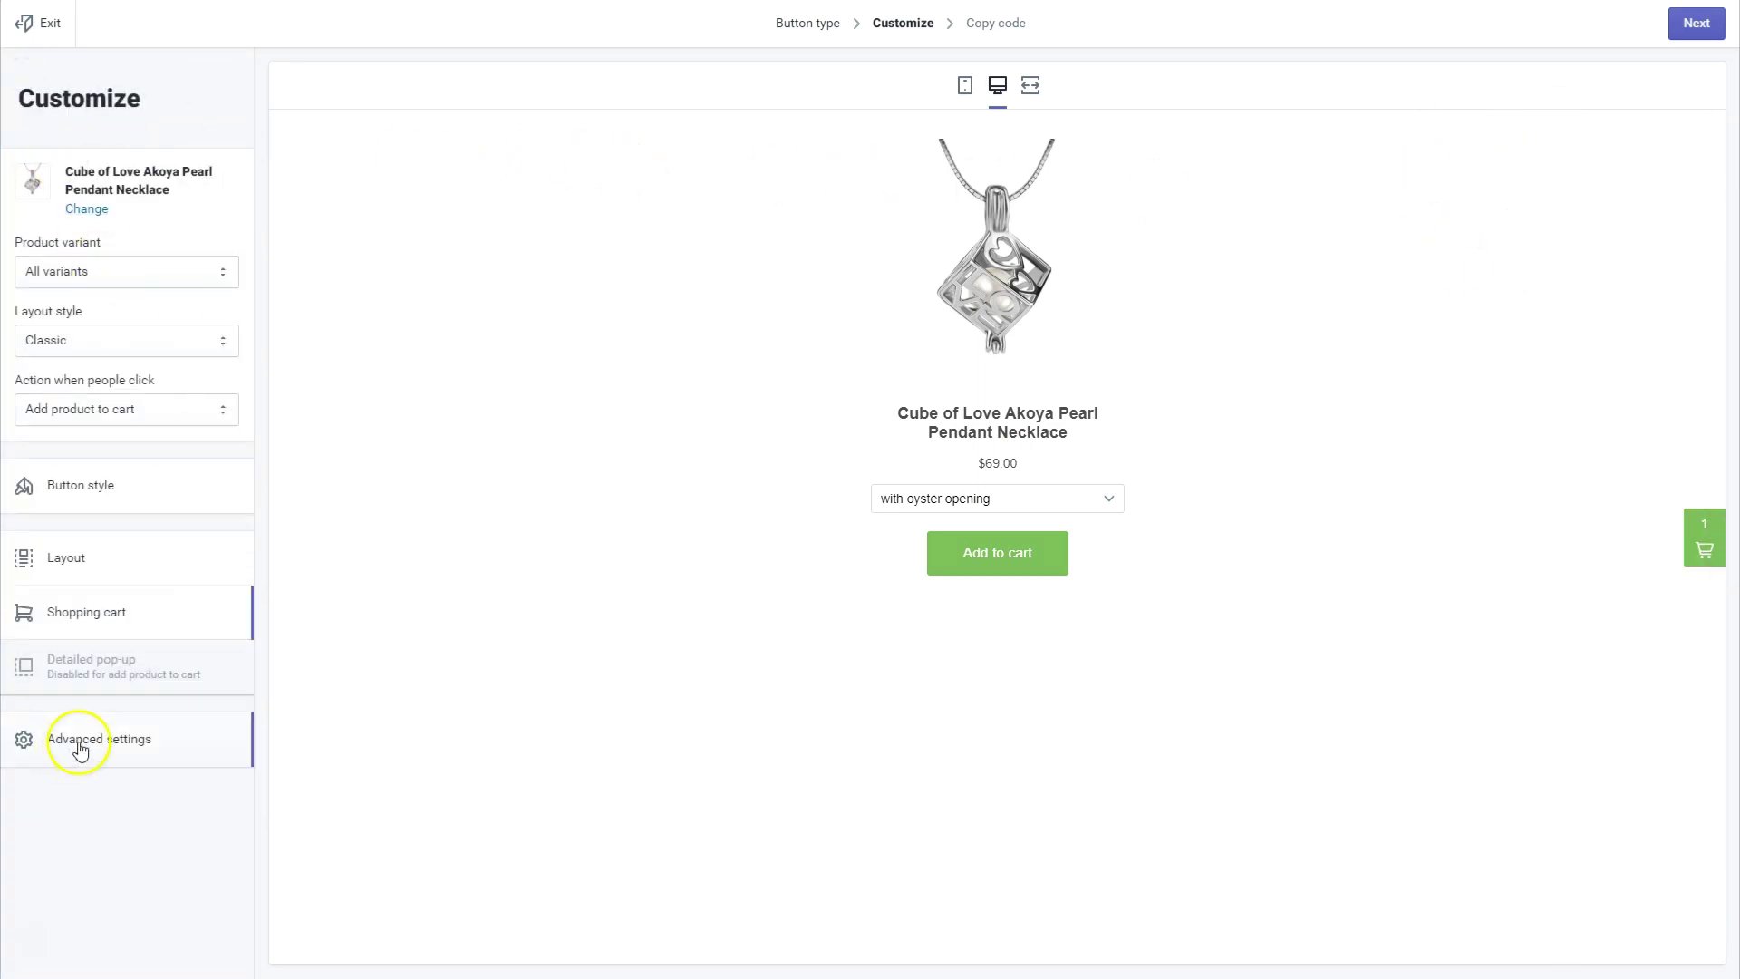
left_click(80, 745)
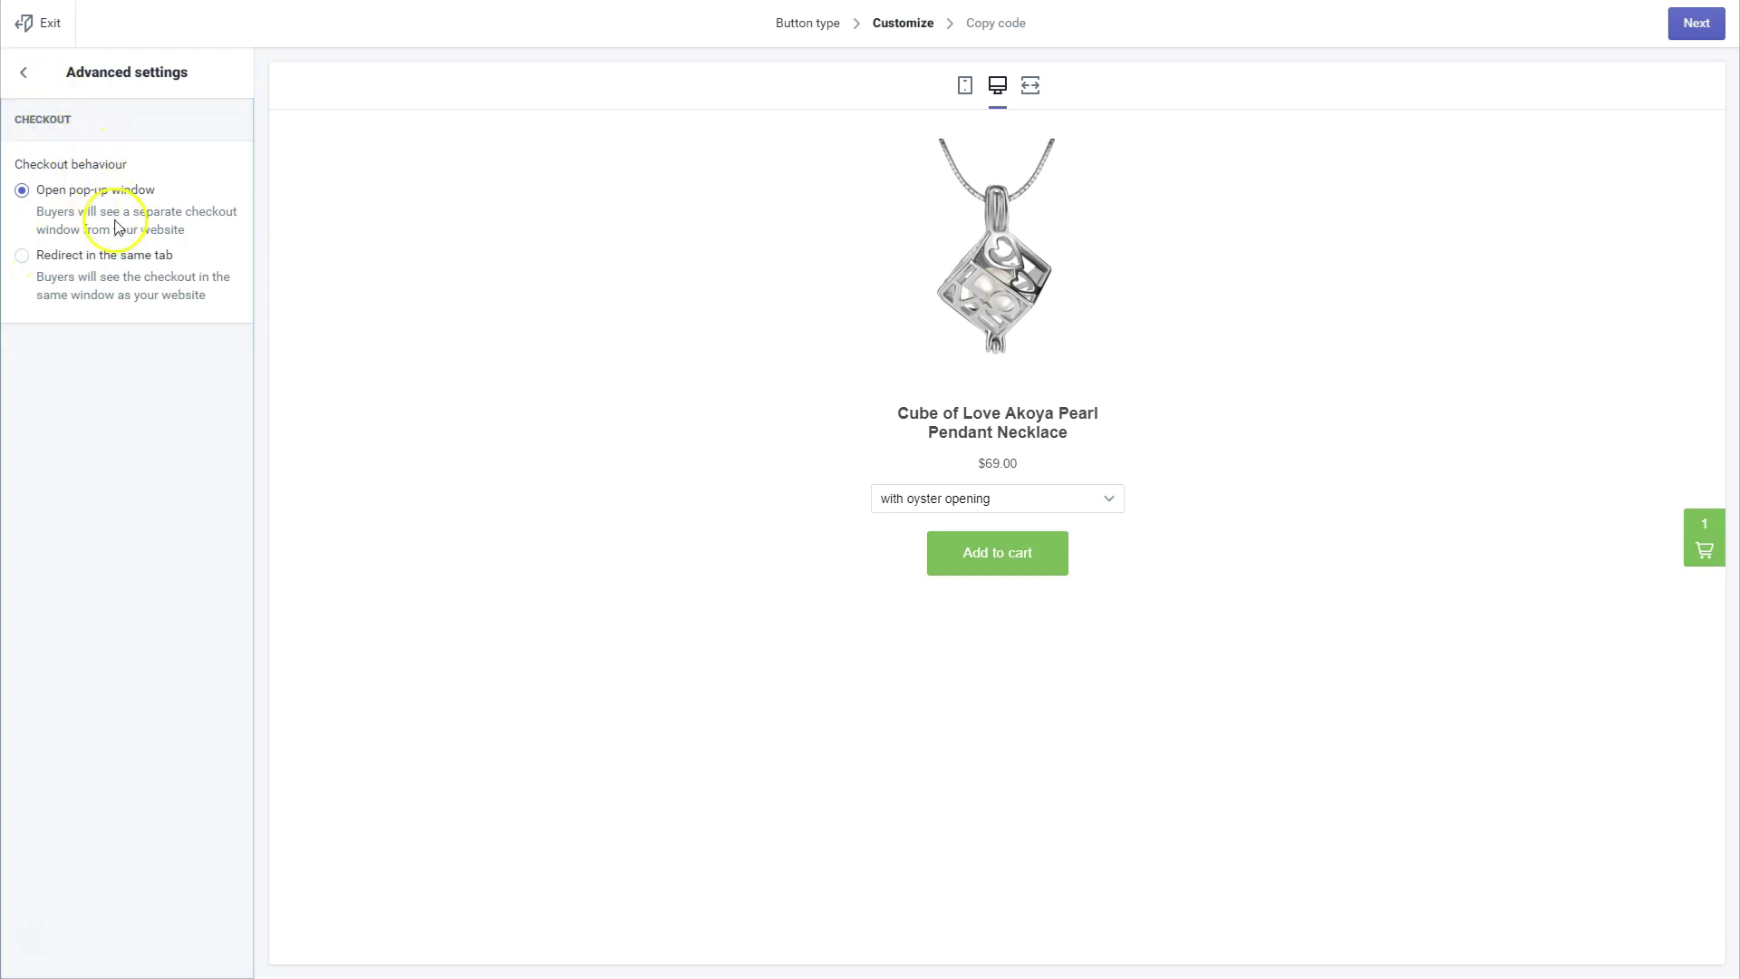
left_click(17, 74)
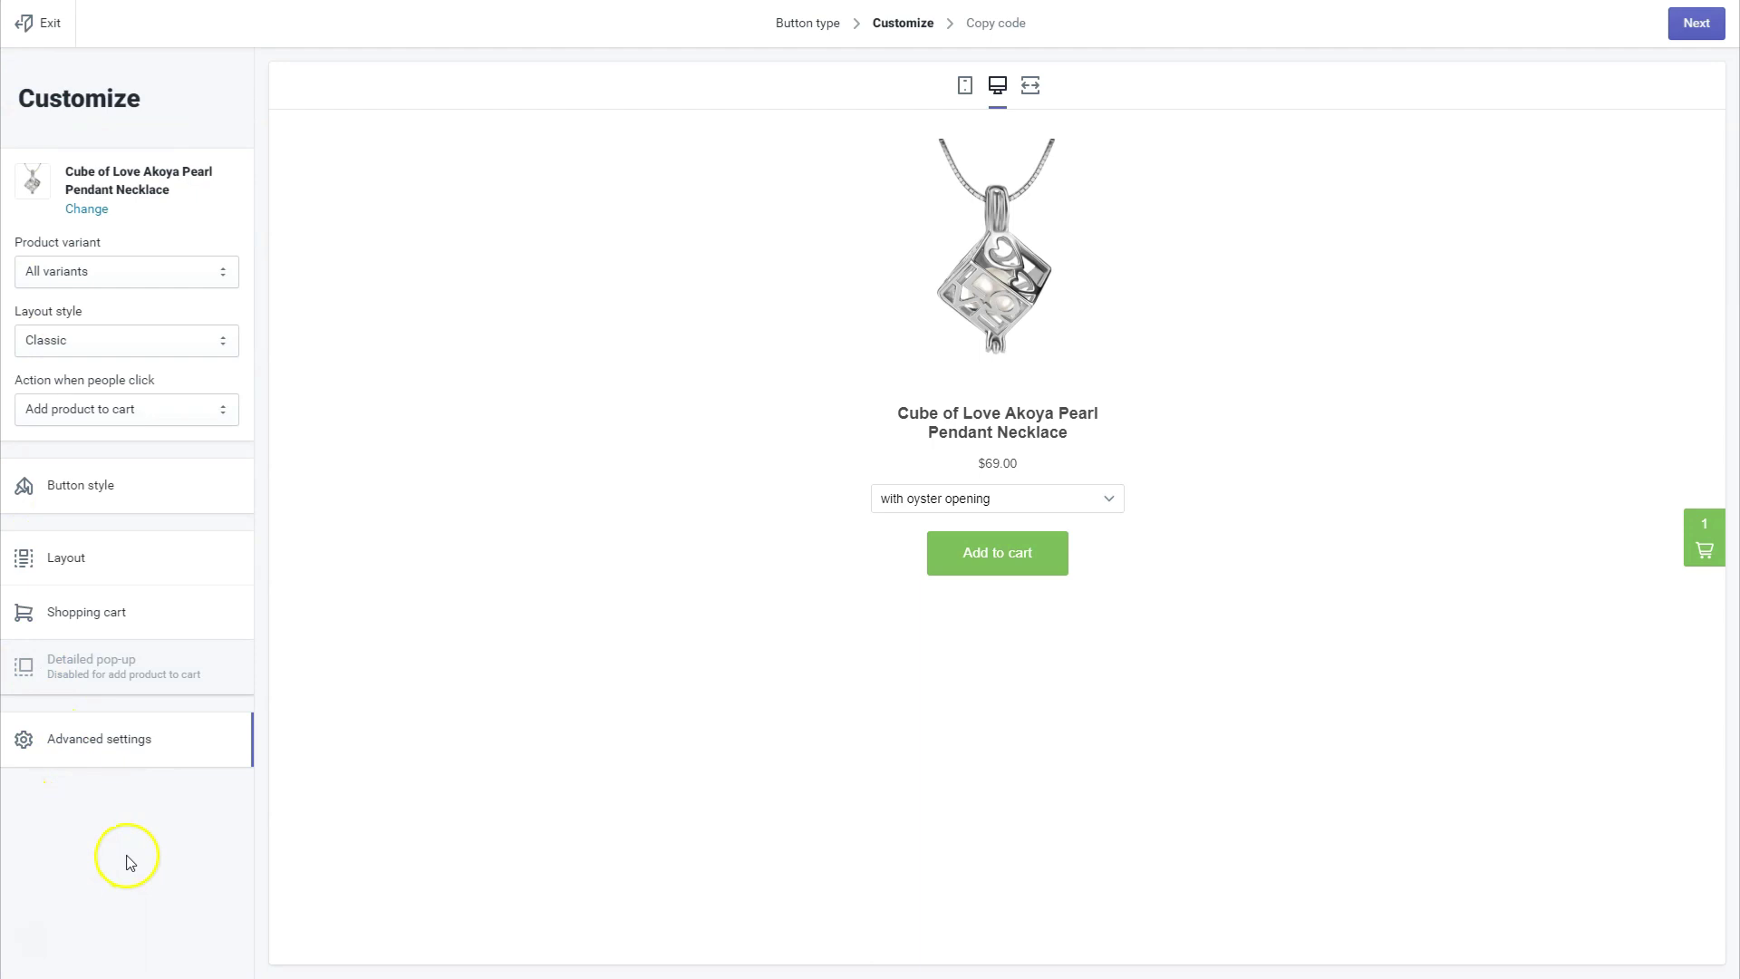
Finish customizing the Buy Button and copy its embed code.
left_click(1698, 25)
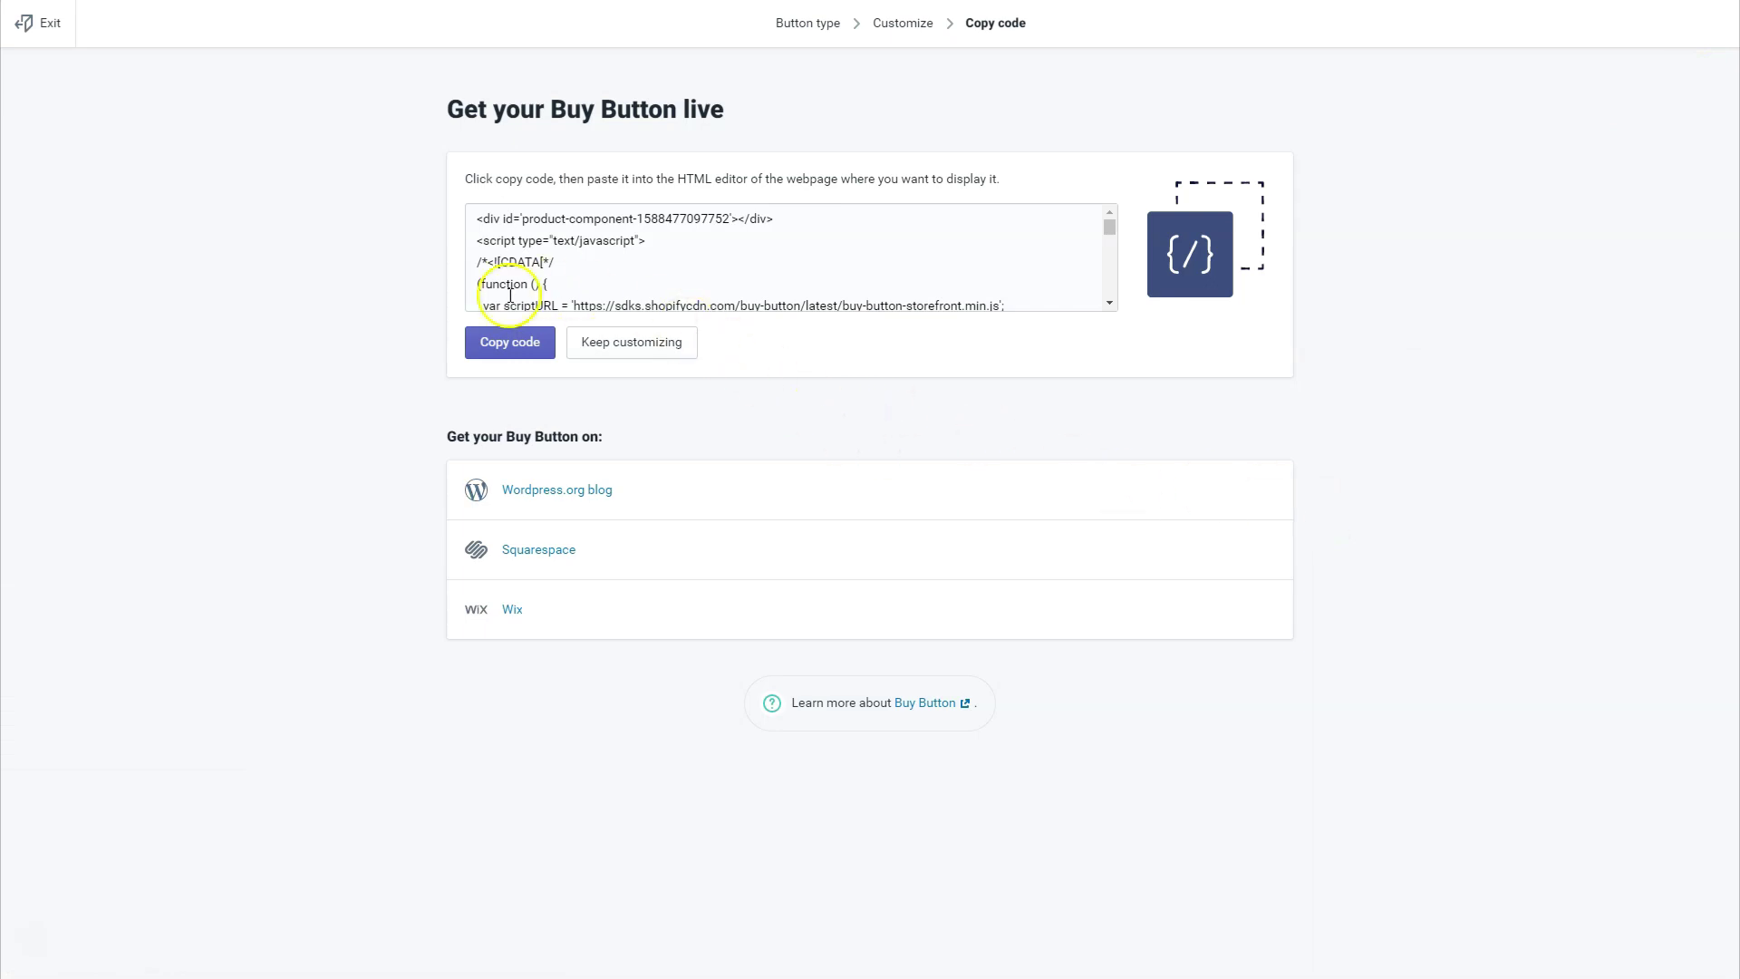
left_click(515, 348)
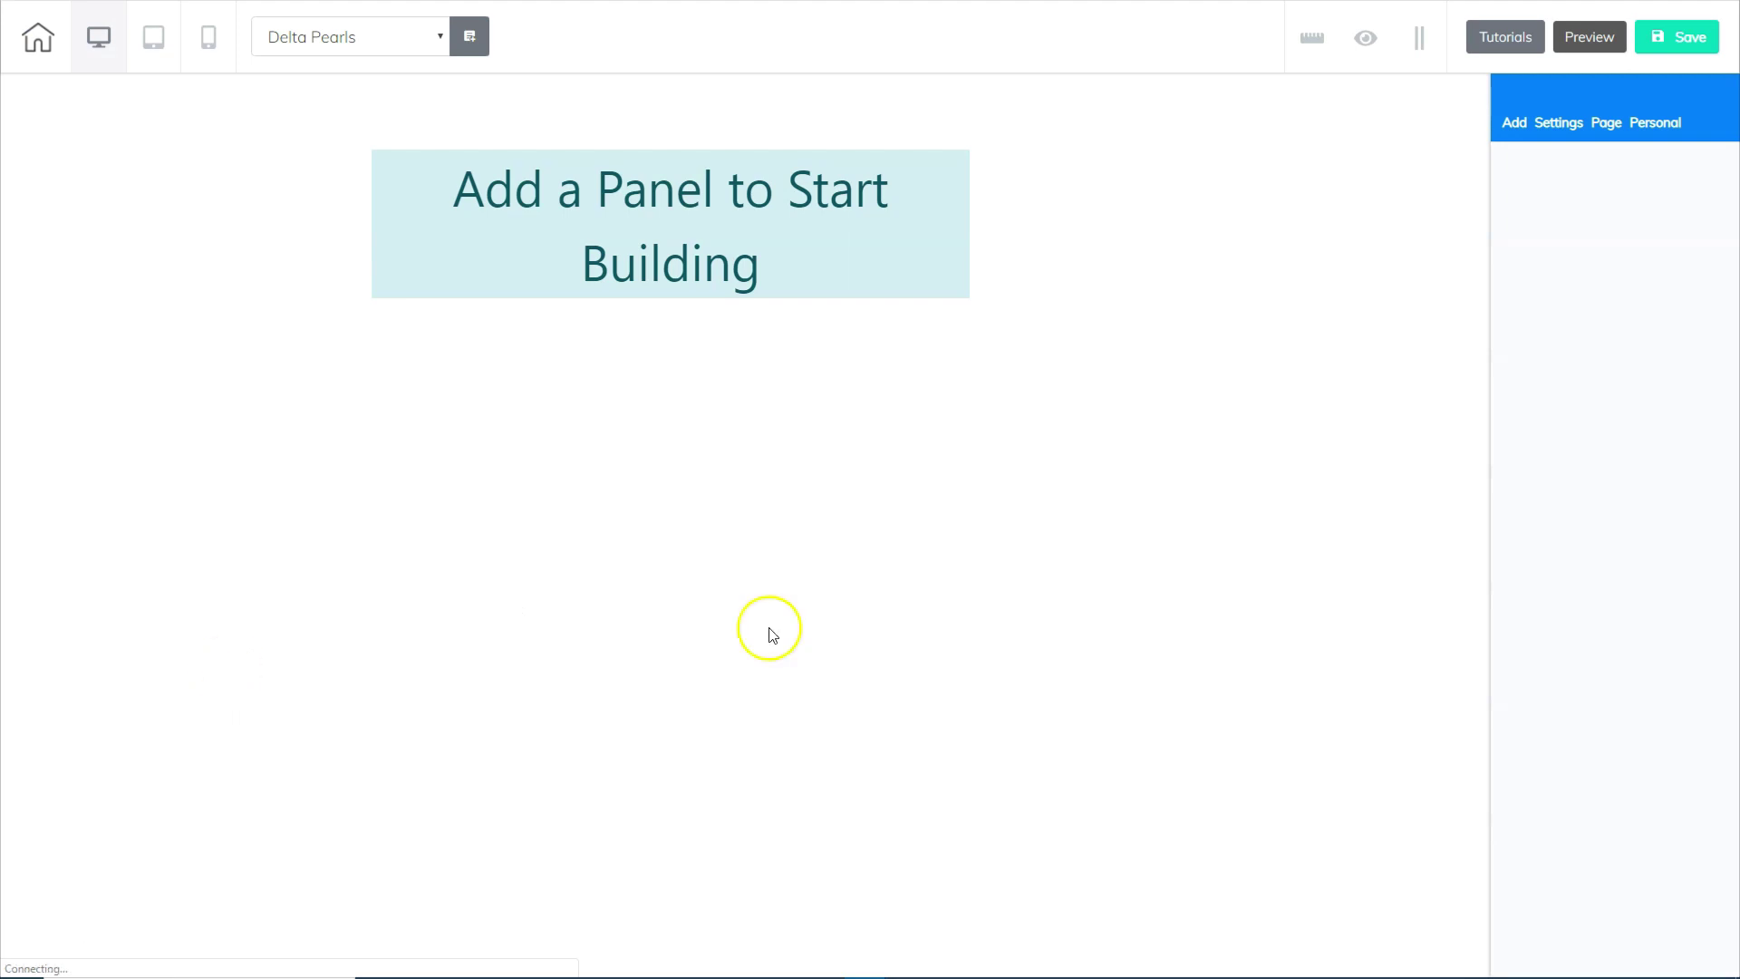
In the Builderall Cheetah editor, add a blank panel to the Delta Pearls page and delete its placeholder text box.
left_click(1512, 125)
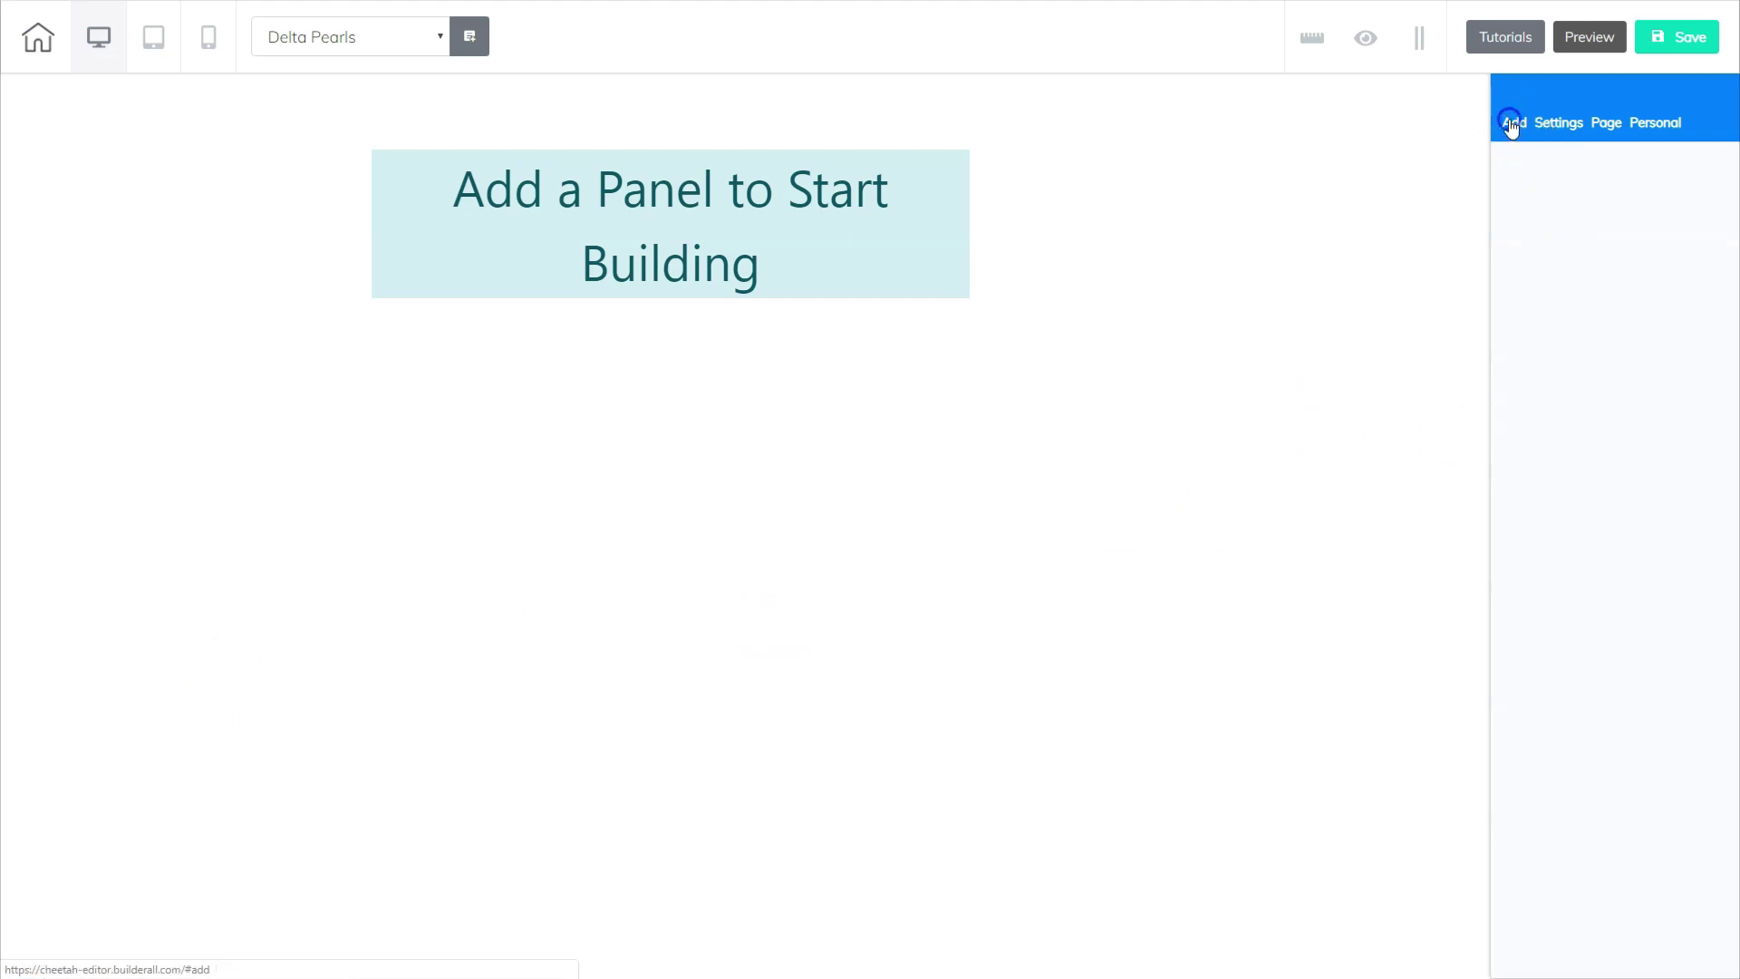
left_click(1524, 223)
left_click(1546, 338)
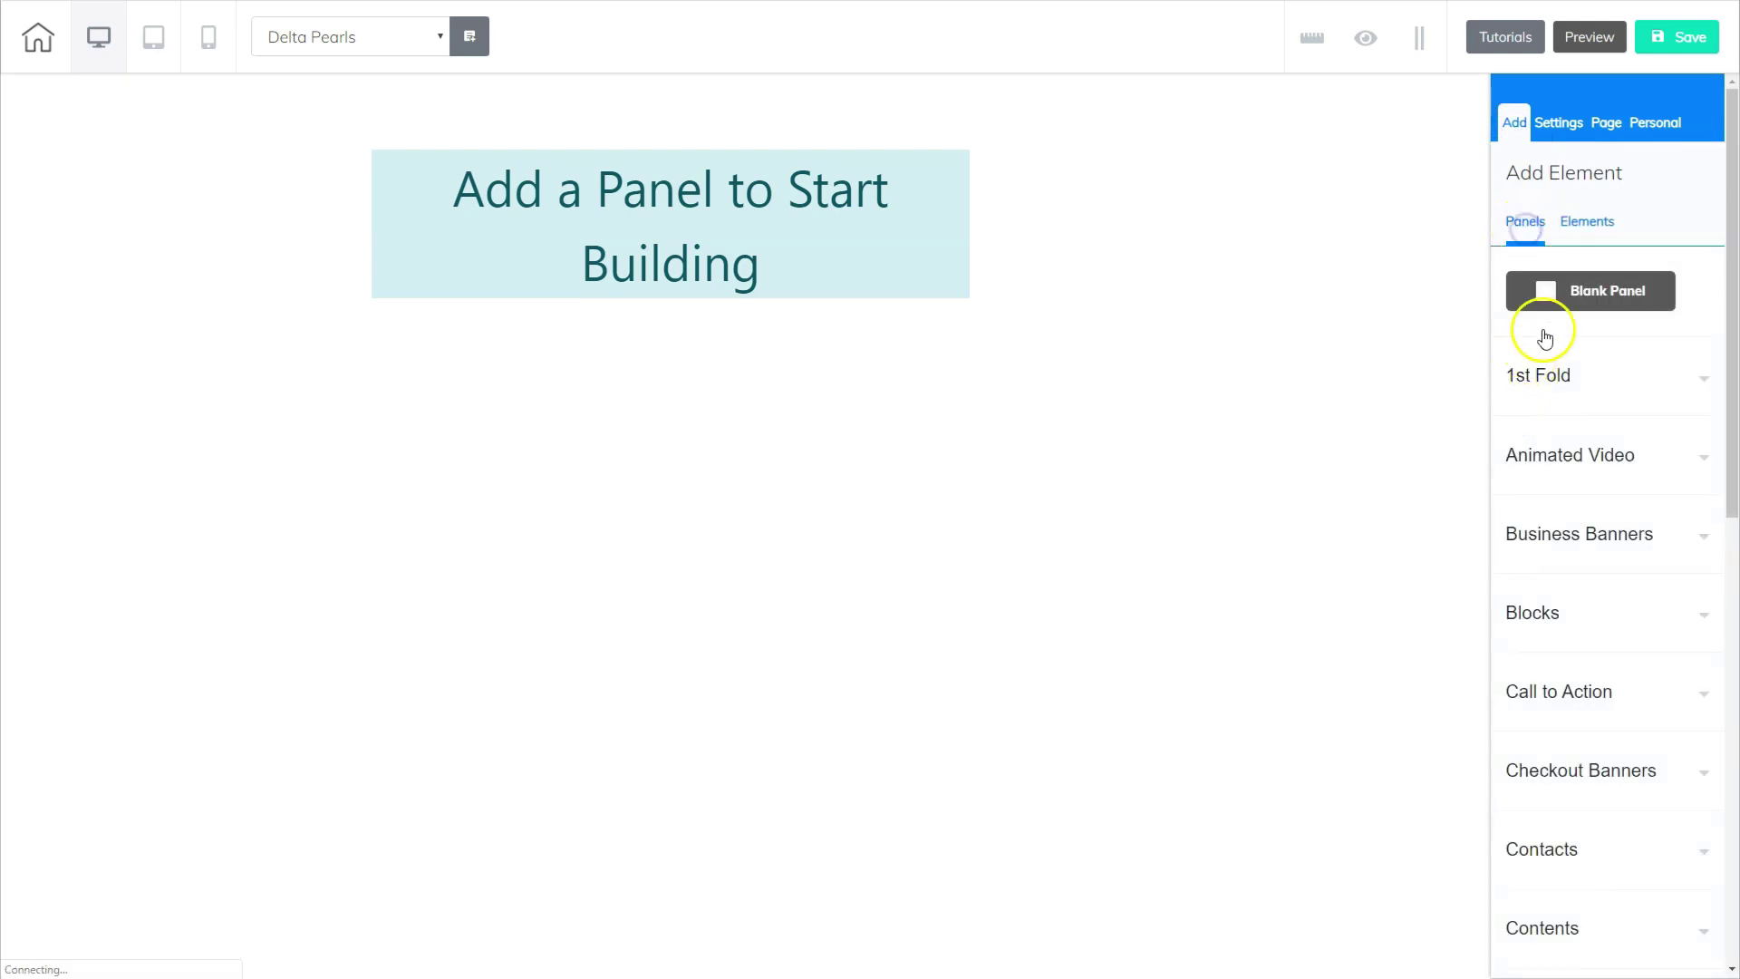
left_click(1569, 288)
left_click(968, 136)
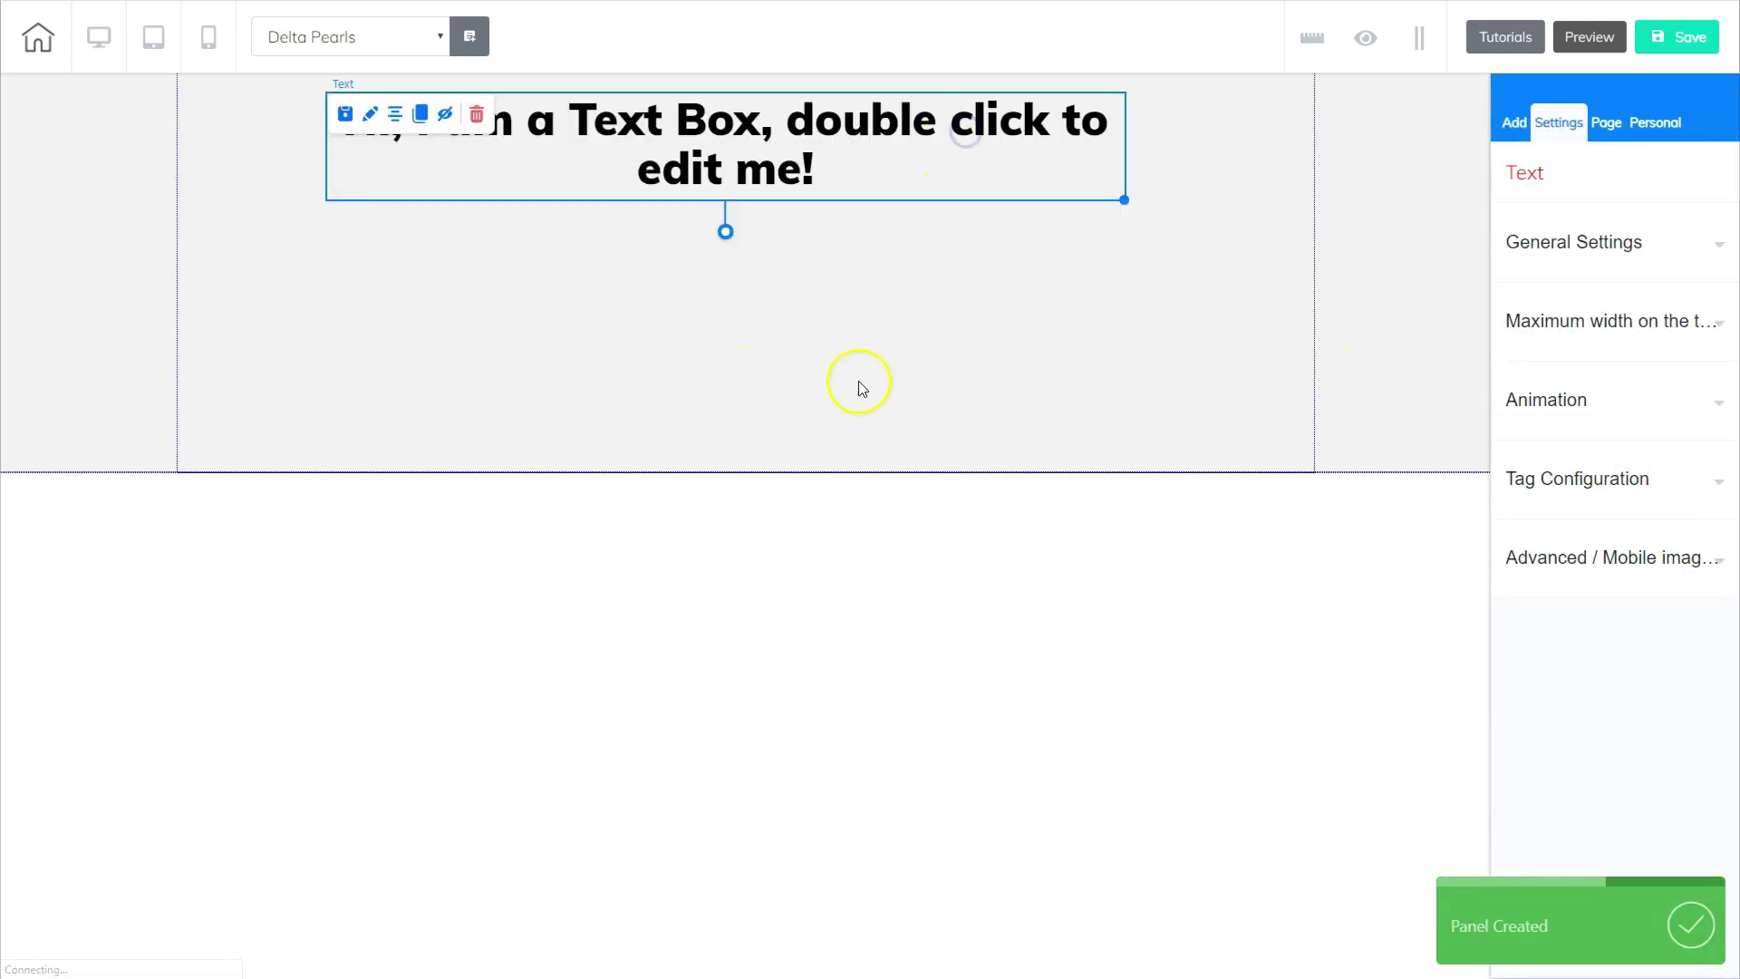
key("Delete")
left_click(979, 515)
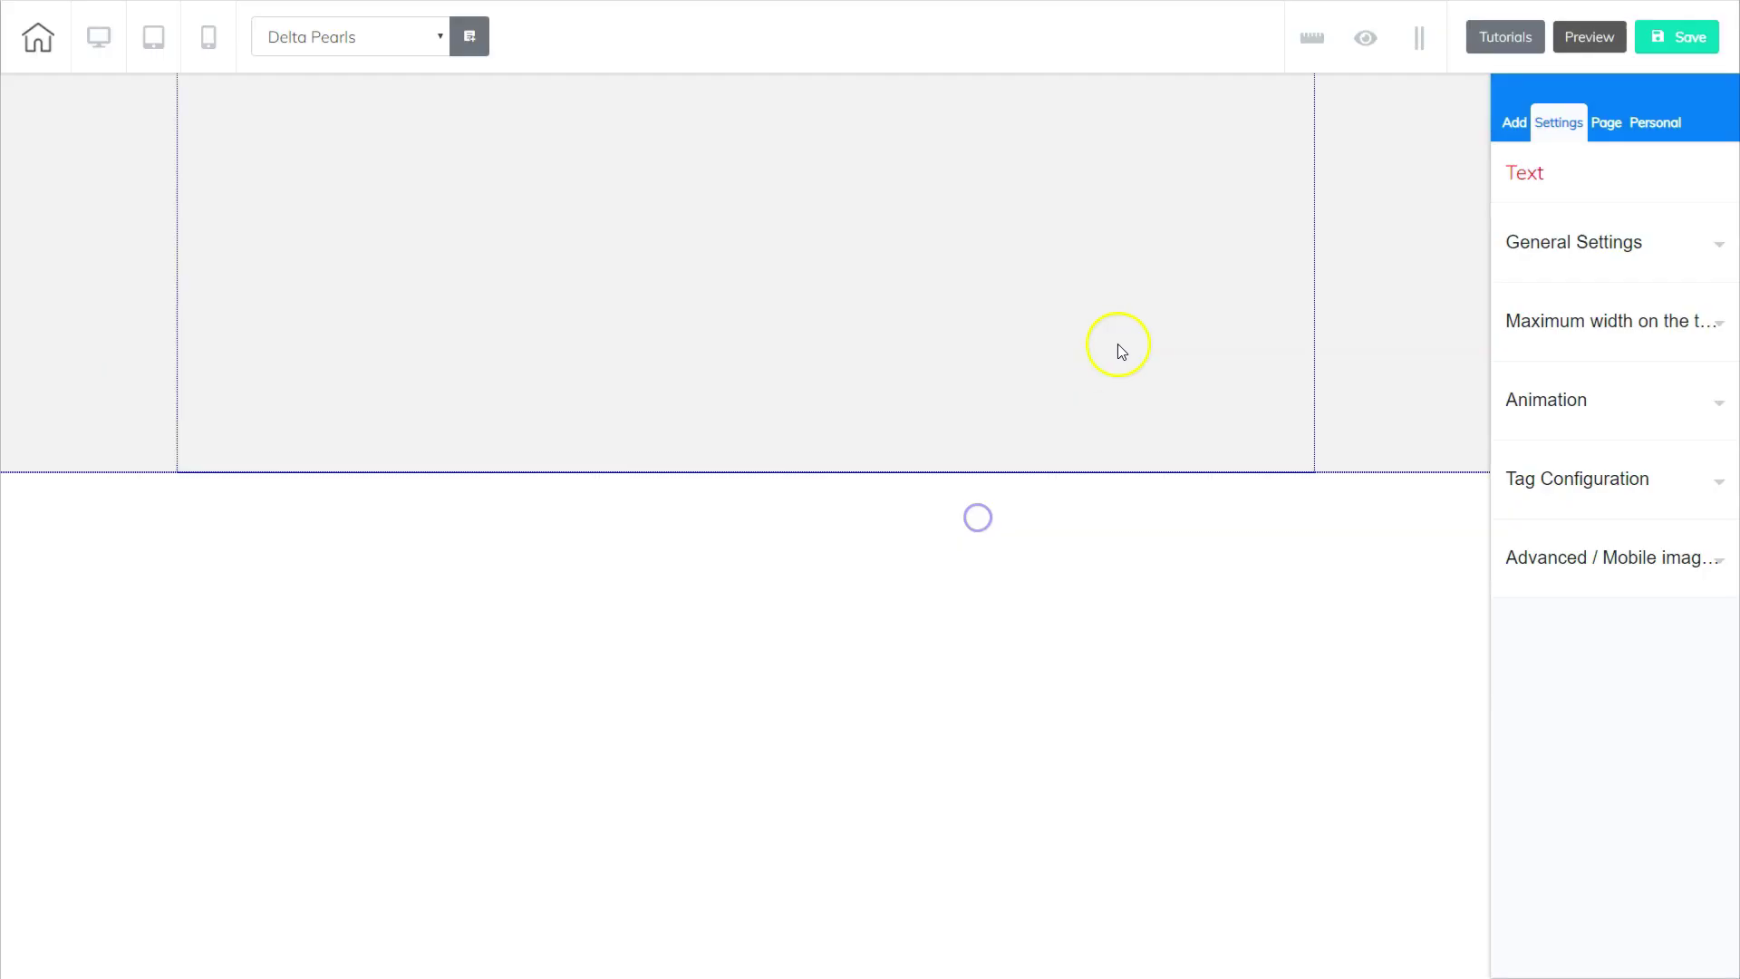
Add an Iframe element from the element library and place it inside the empty panel.
left_click(1515, 122)
left_click(1594, 222)
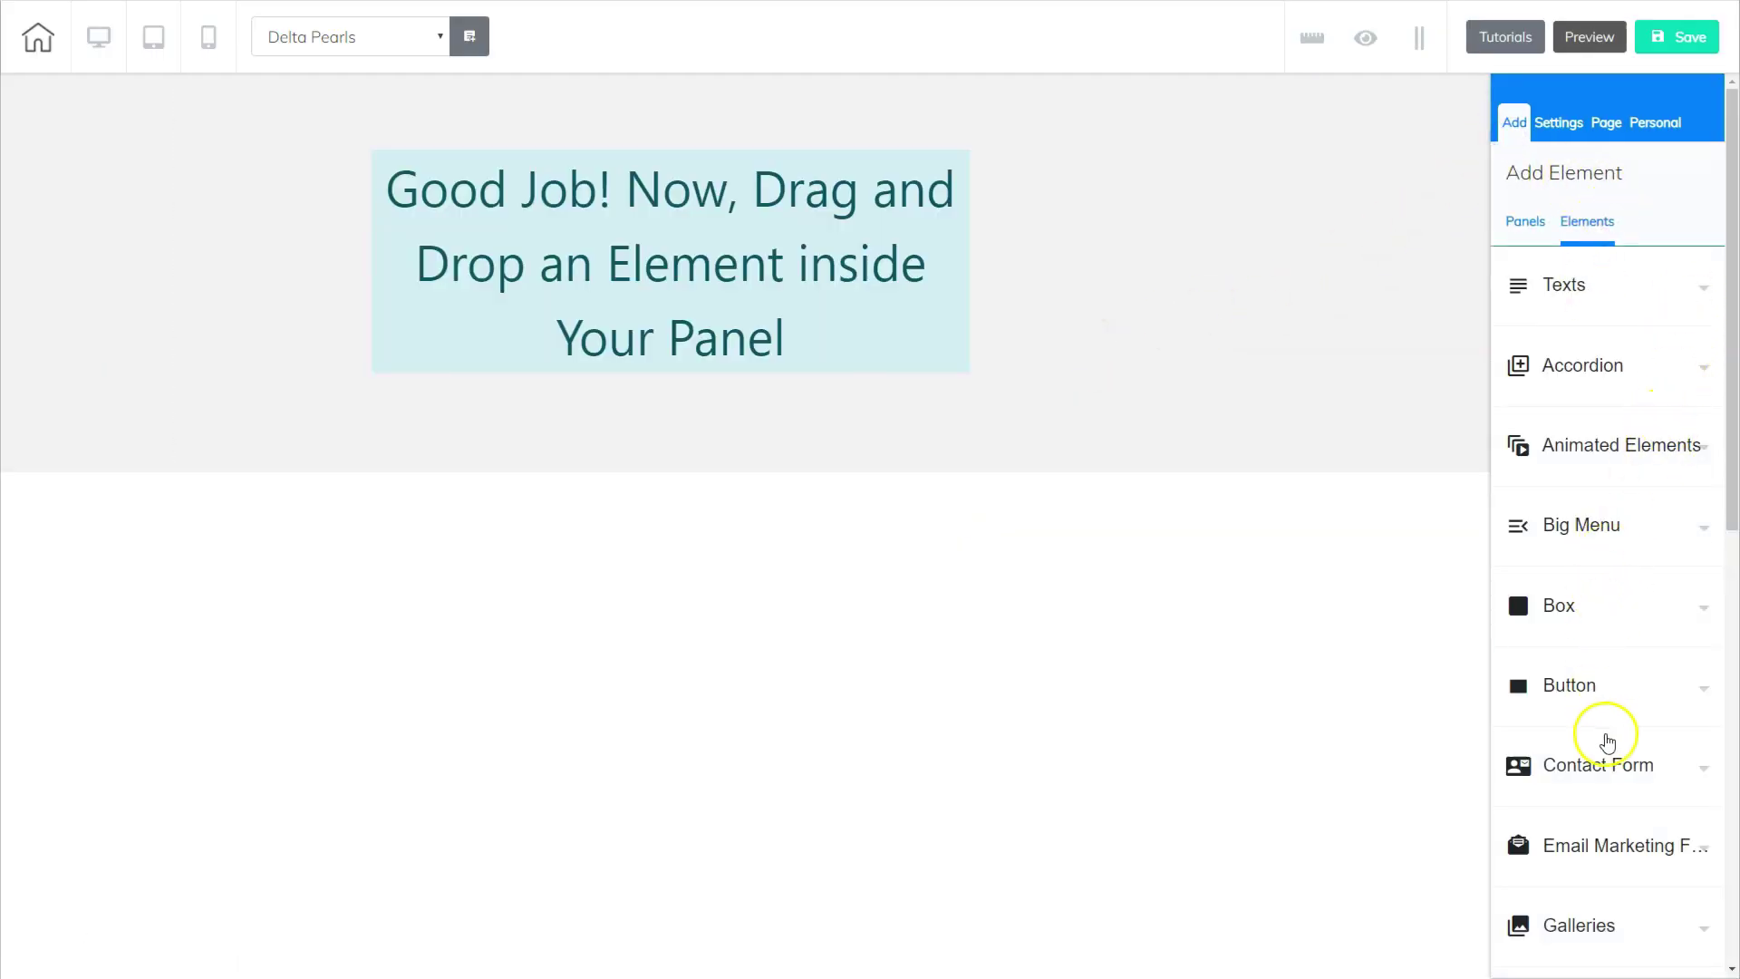
scroll(1605, 743, "down", 4)
scroll(1607, 751, "down", 2)
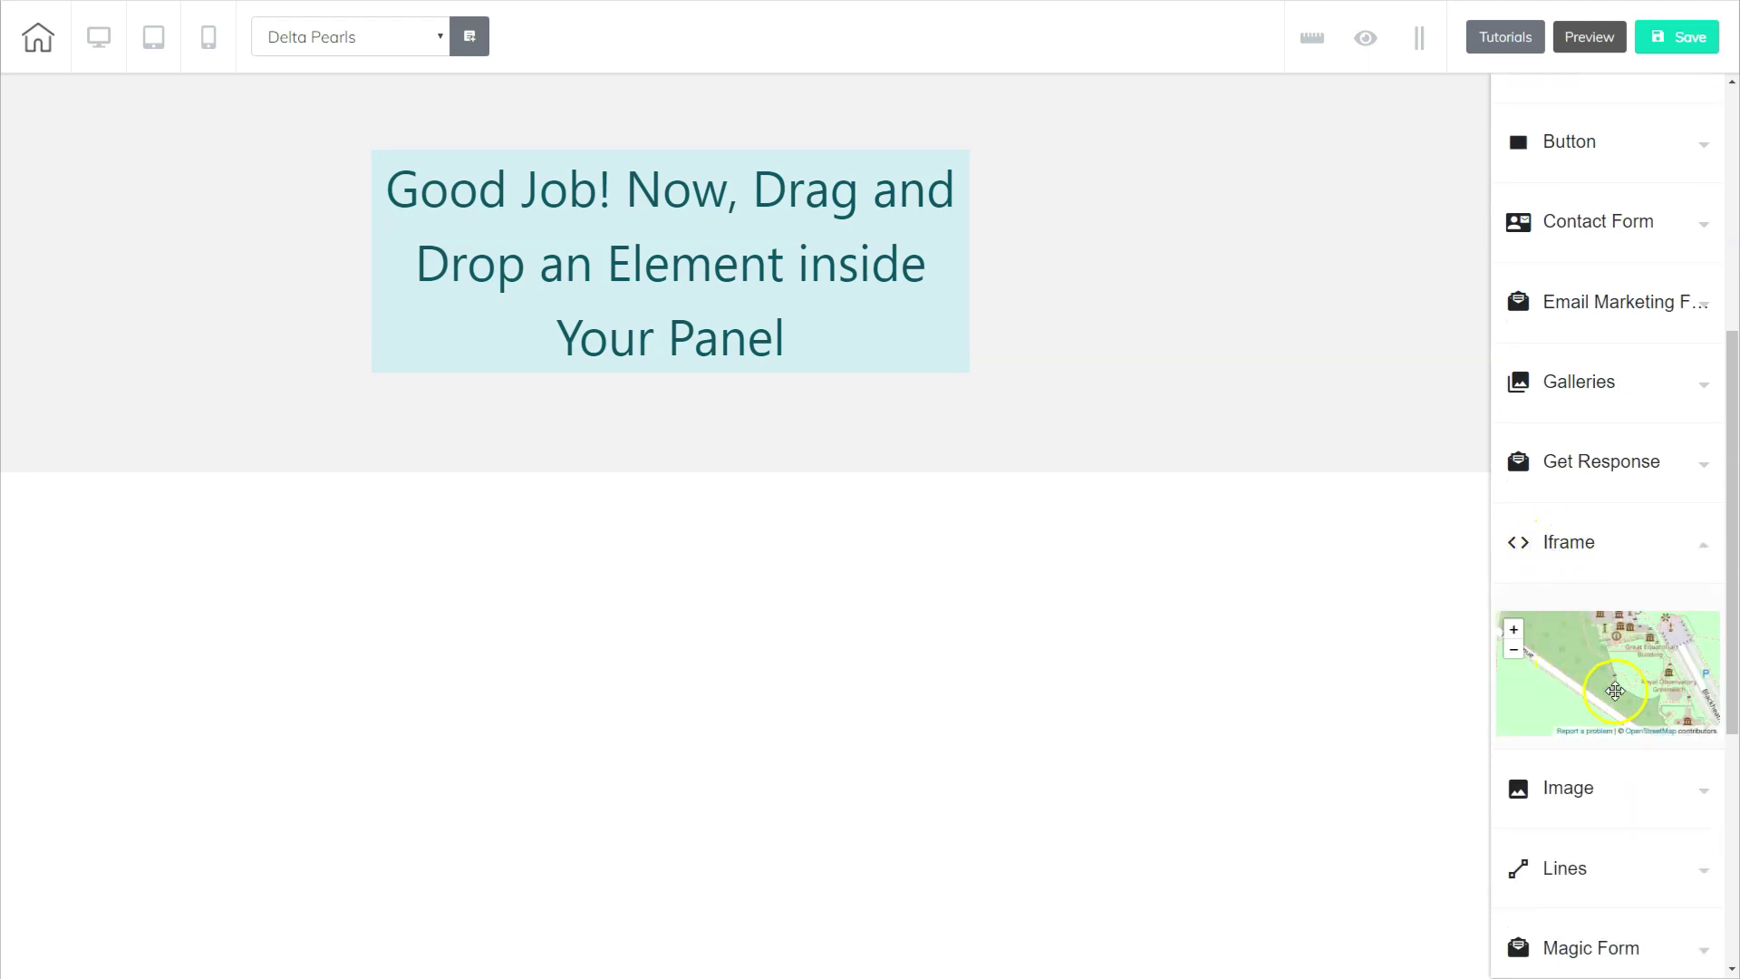
left_click_drag(1596, 675, 649, 250)
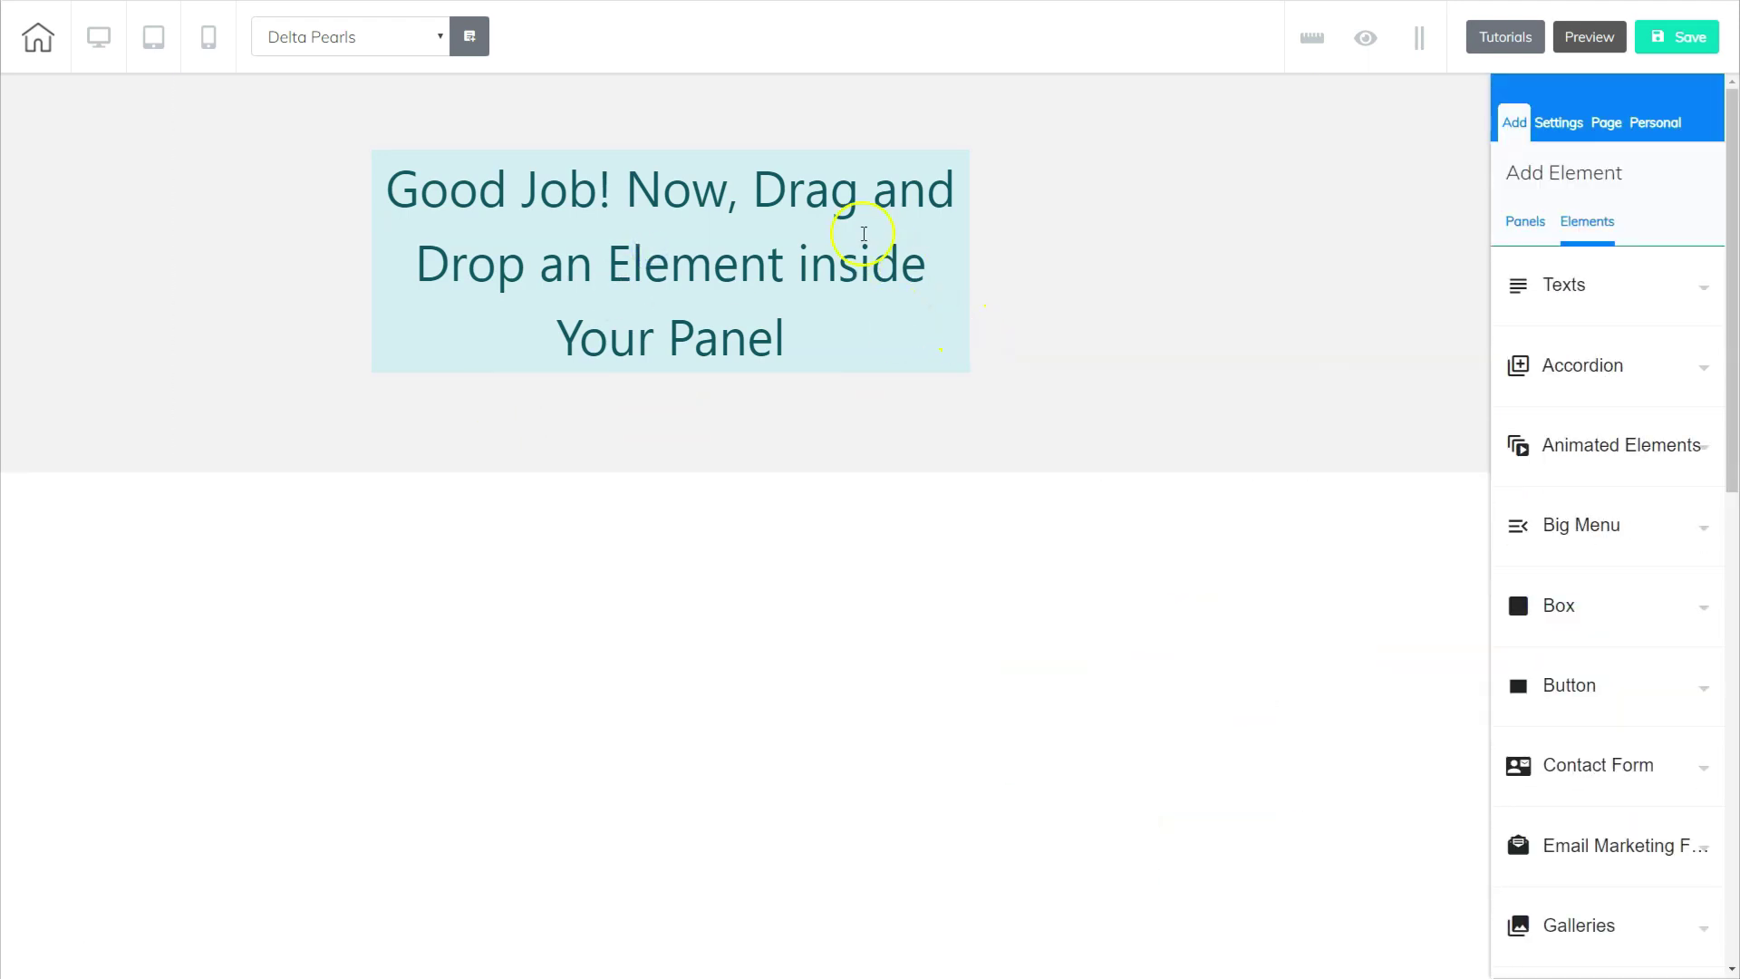
left_click(785, 202)
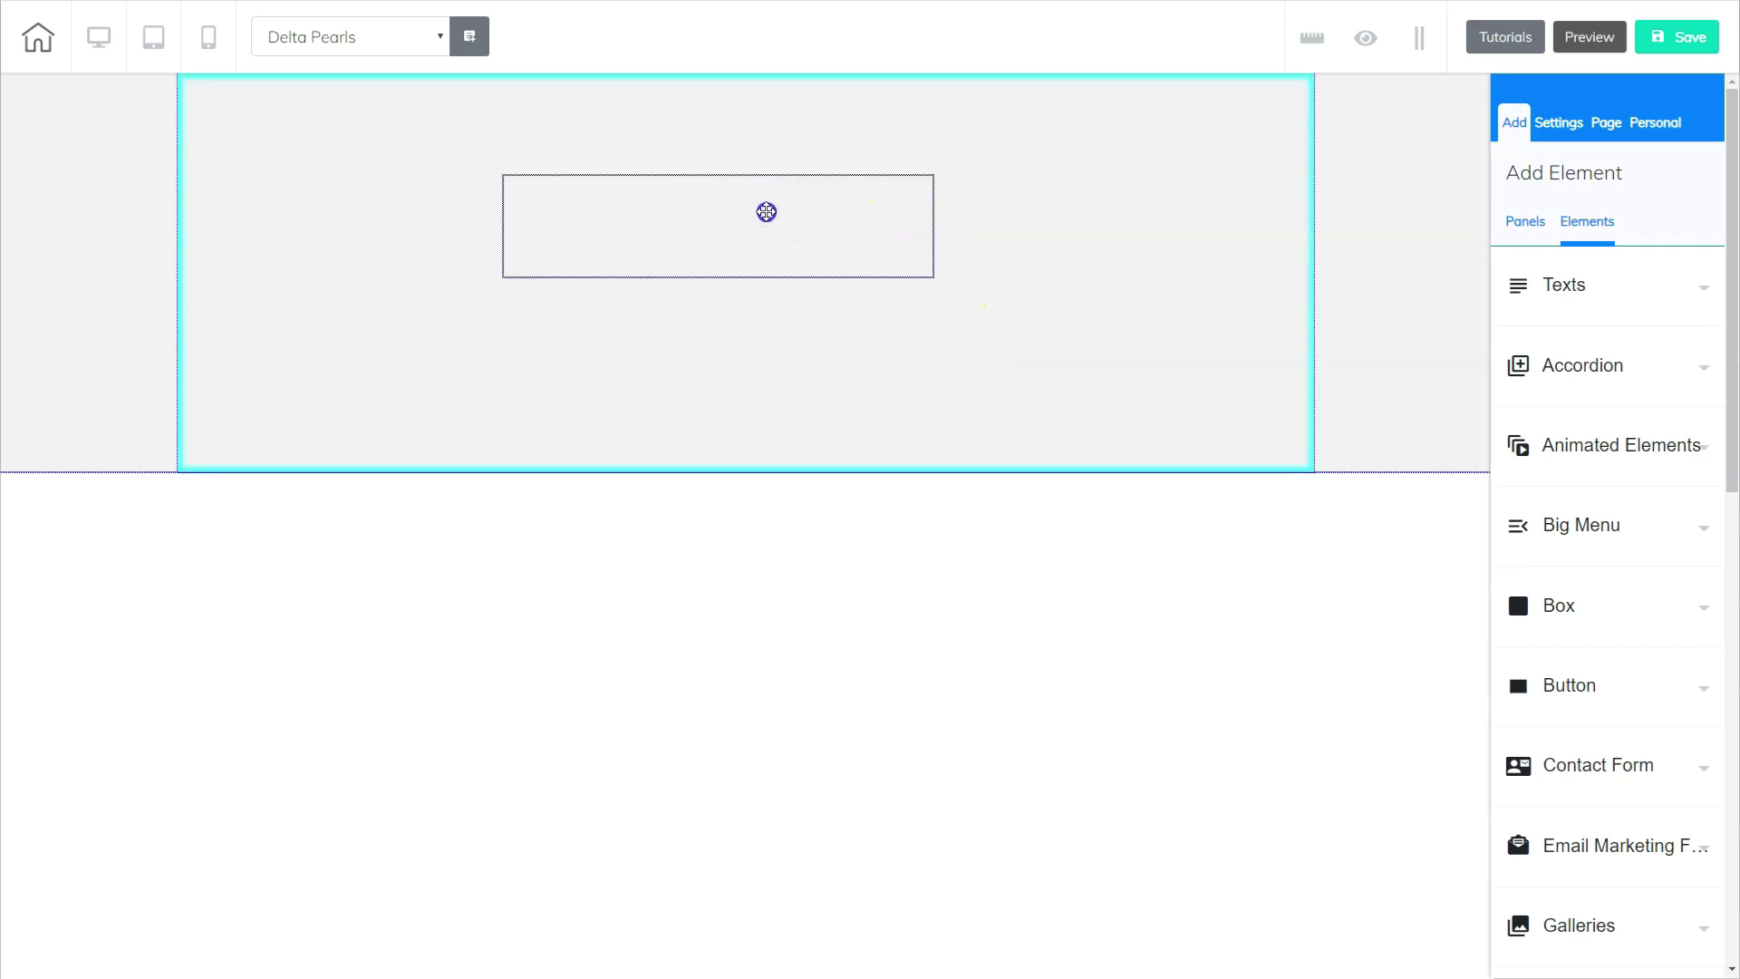
Paste the copied Buy Button code into the Iframe's Embed Doc setting and apply it.
left_click(769, 215)
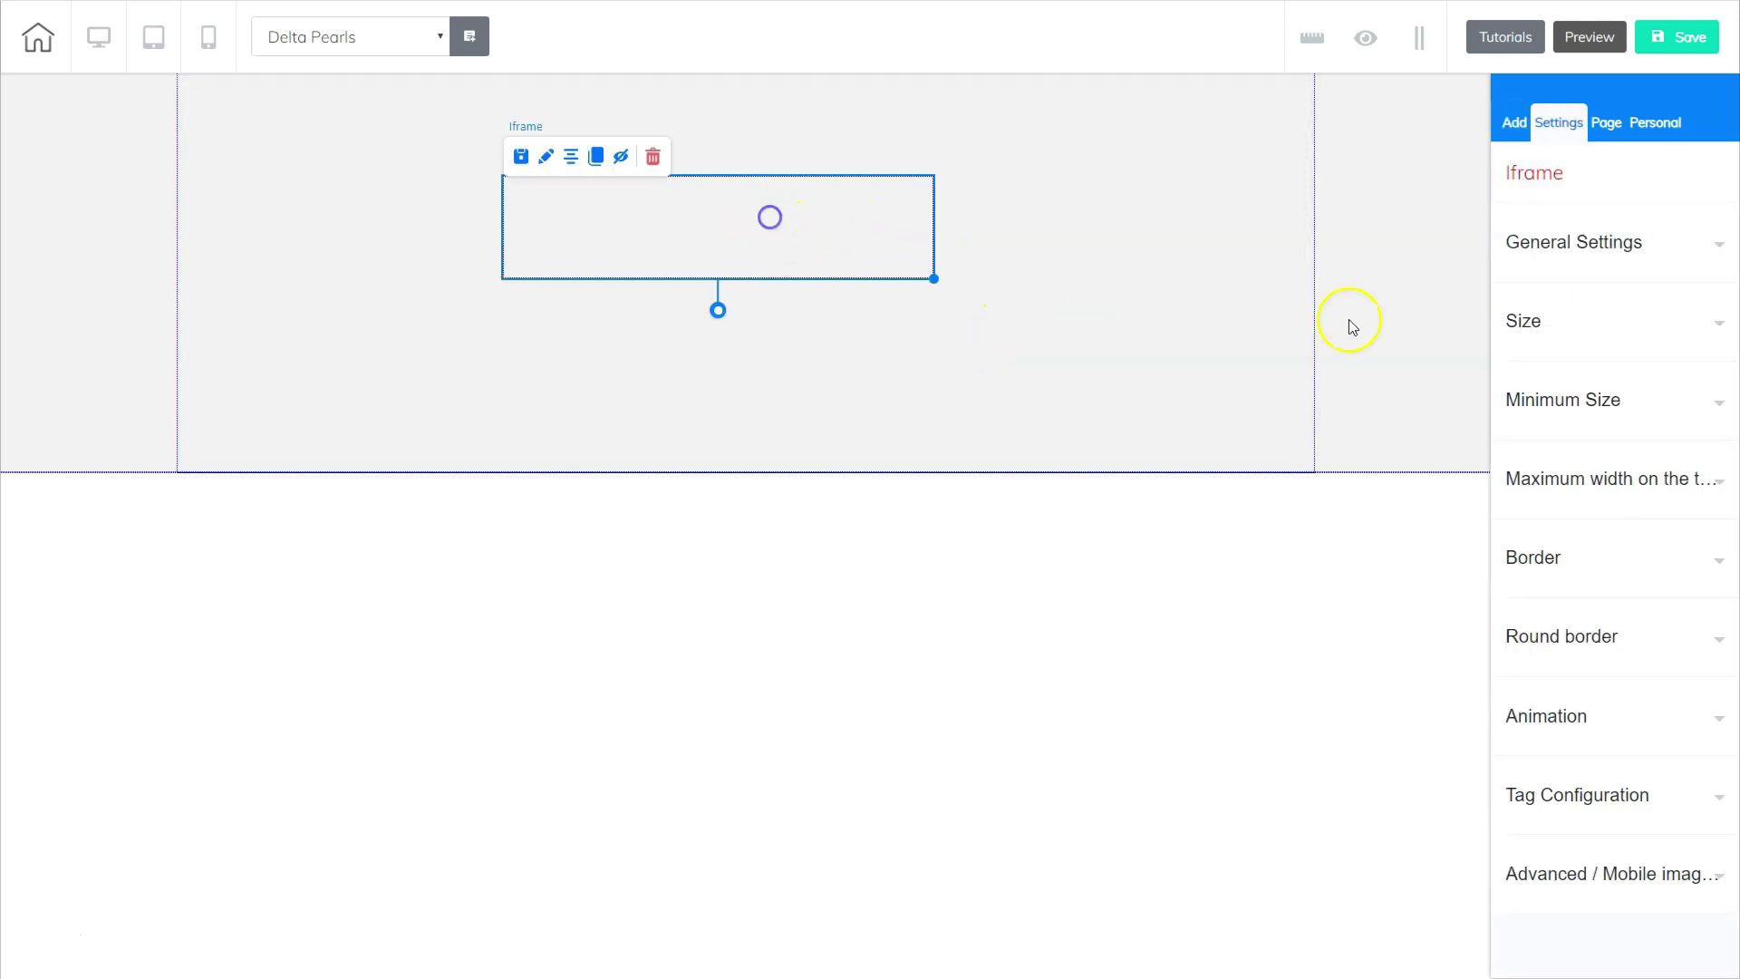
left_click(1576, 247)
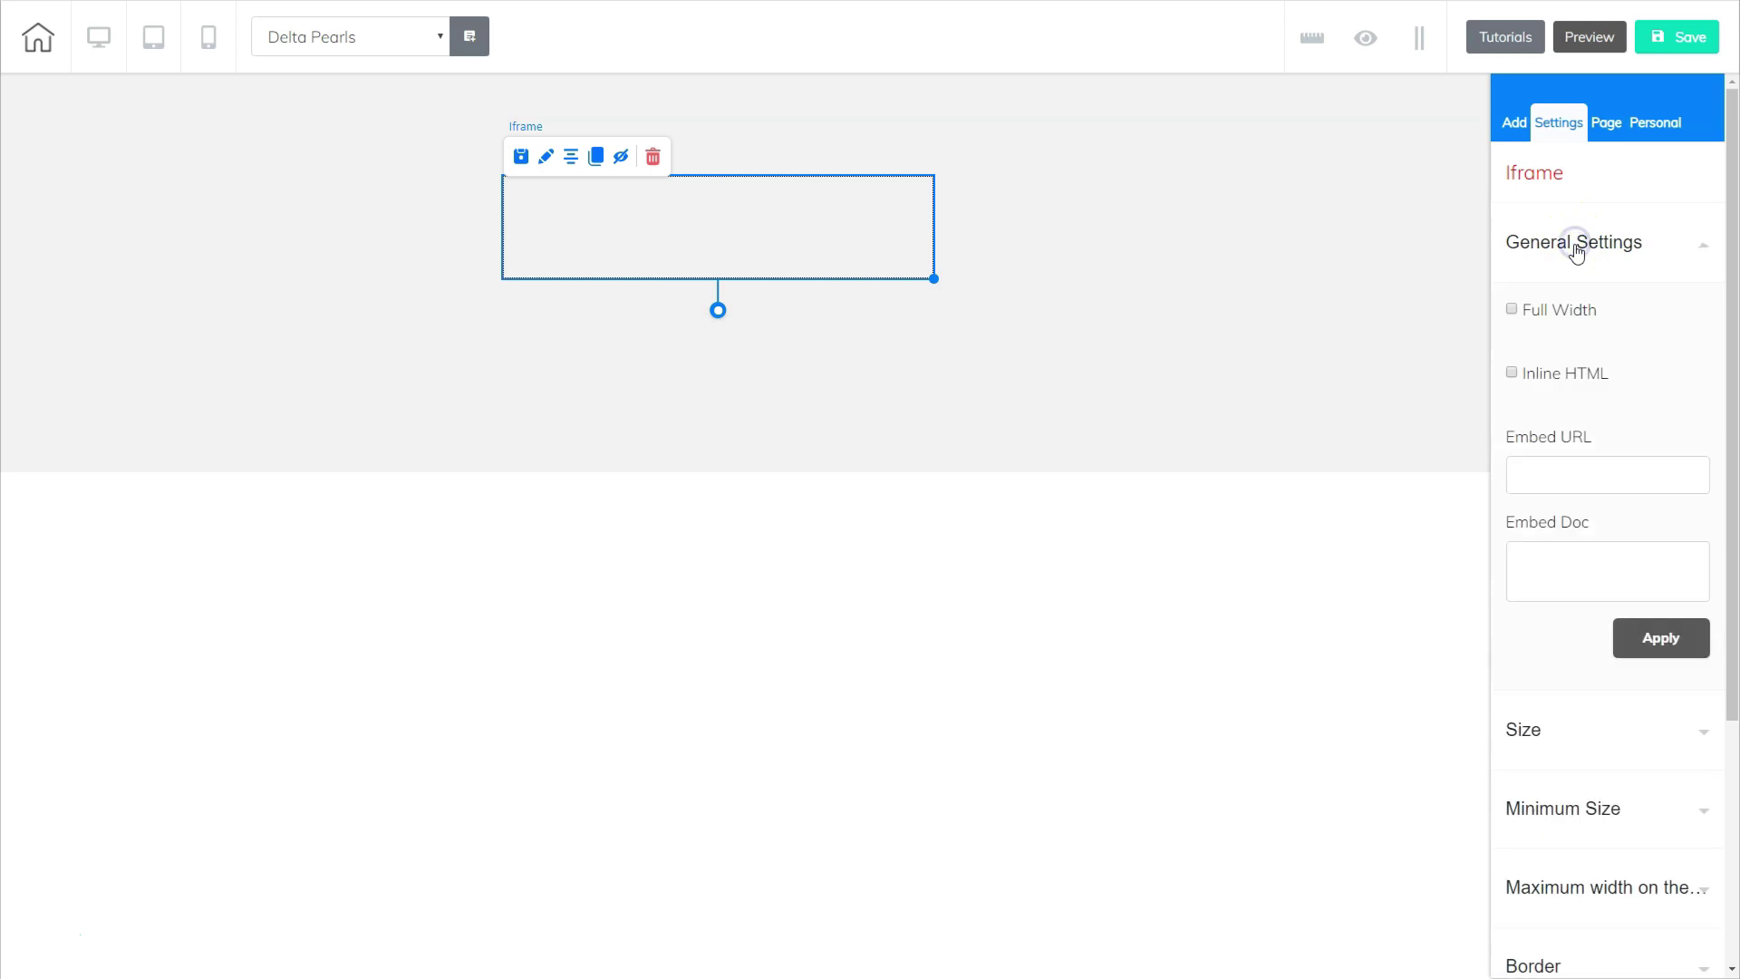
left_click(1541, 562)
key("ctrl+v")
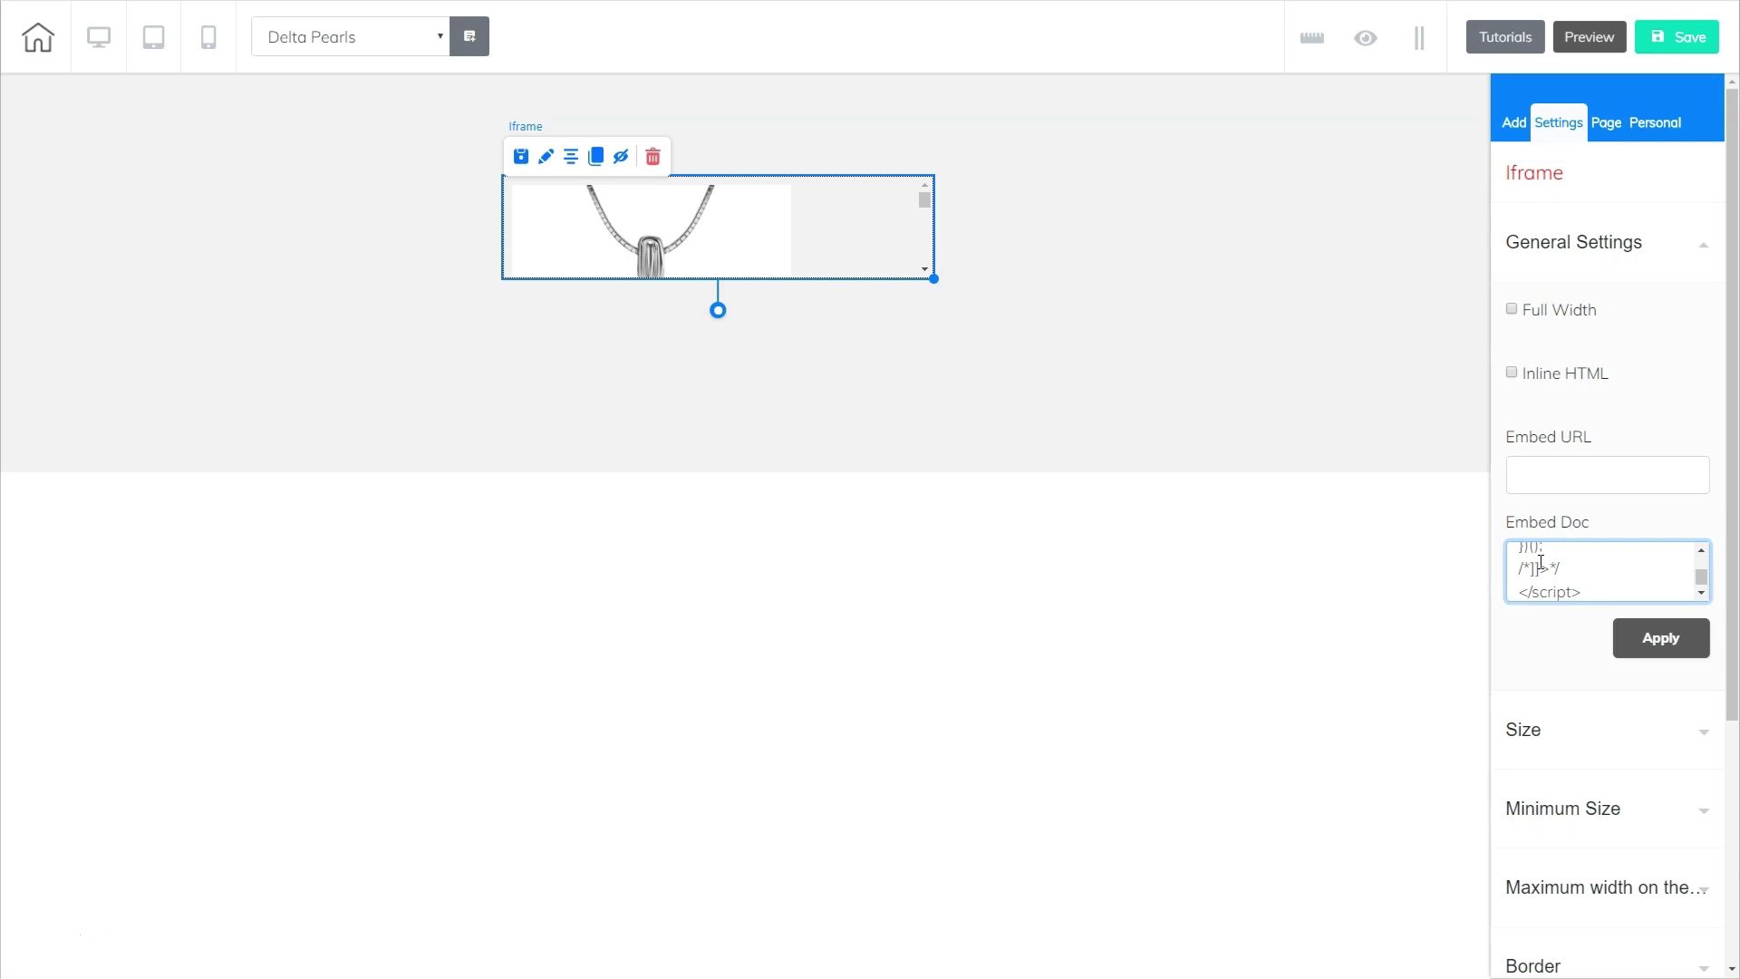
left_click(1661, 637)
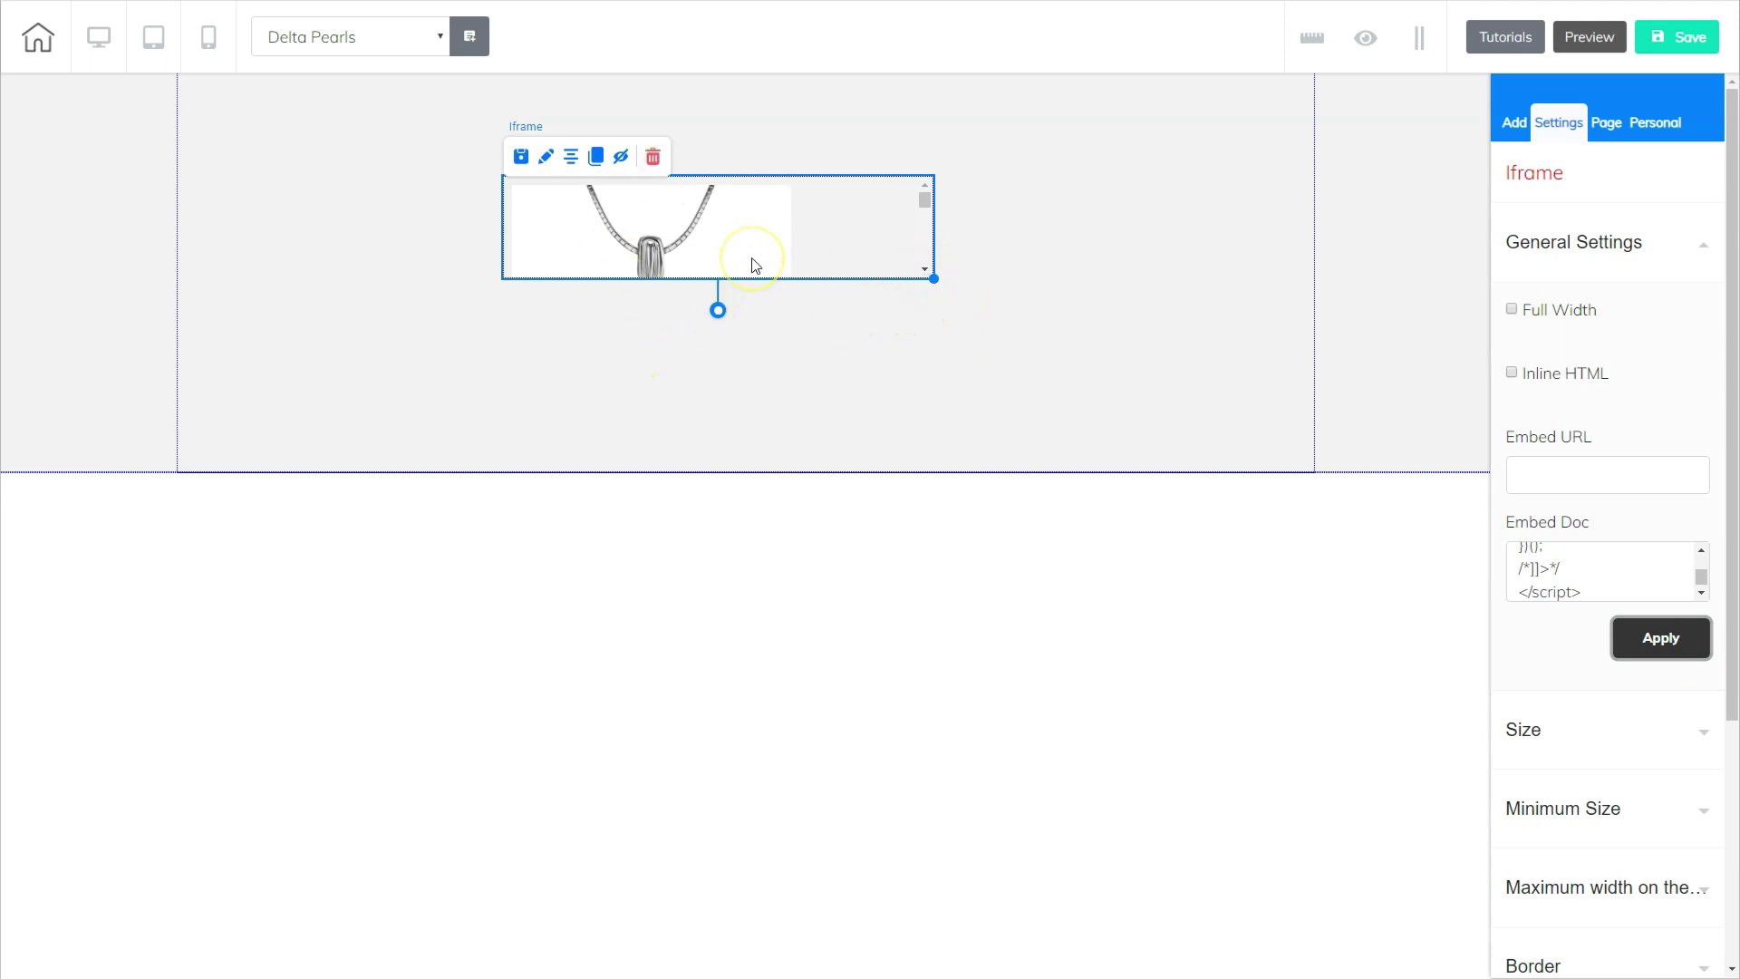
Extend the panel's height well down the page and resize the Iframe to fit the whole necklace product card.
left_click(1142, 395)
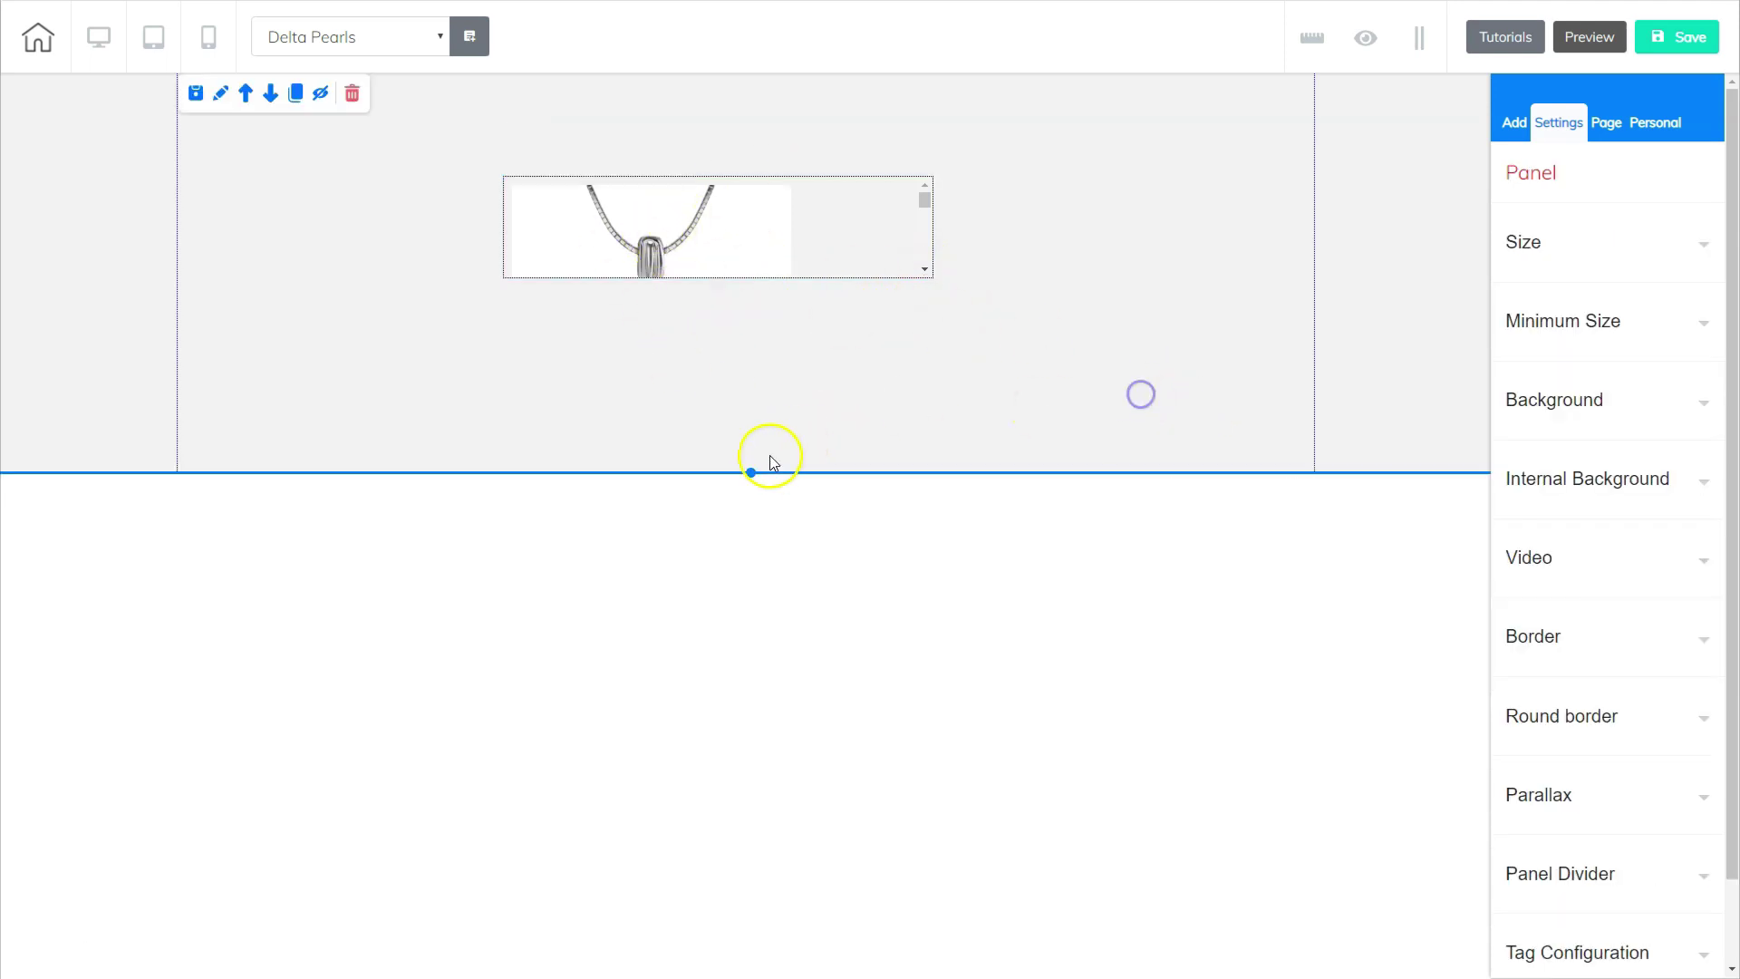
left_click_drag(752, 473, 799, 959)
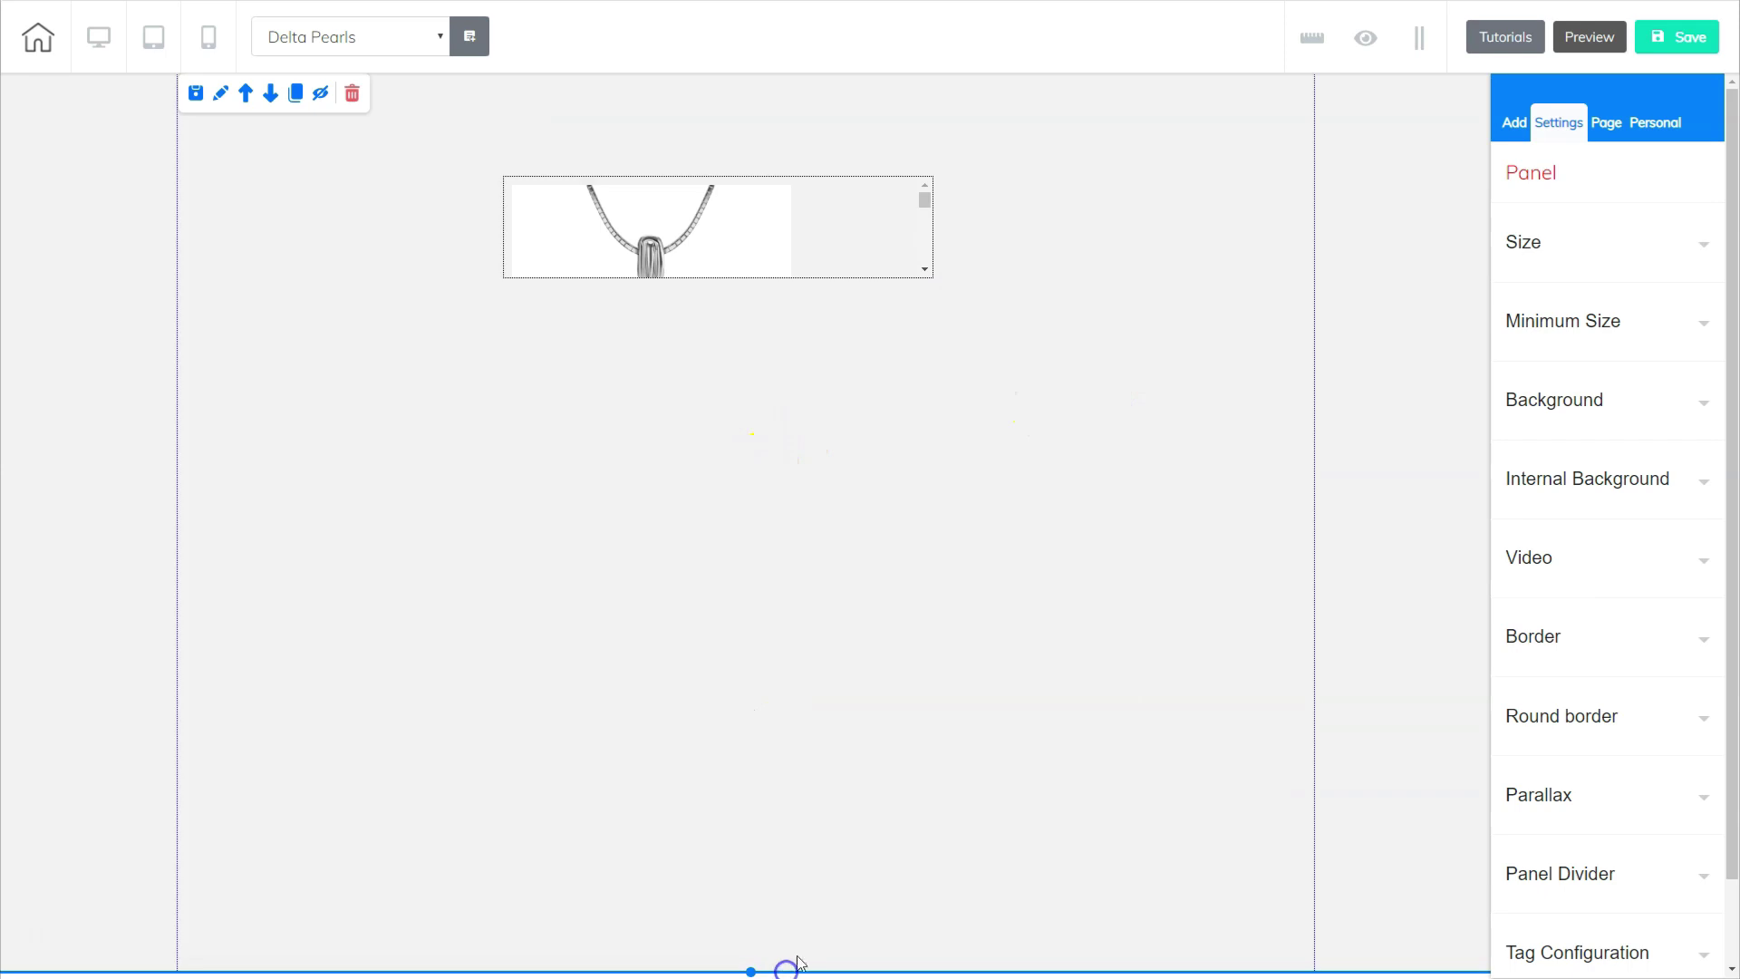
left_click(847, 241)
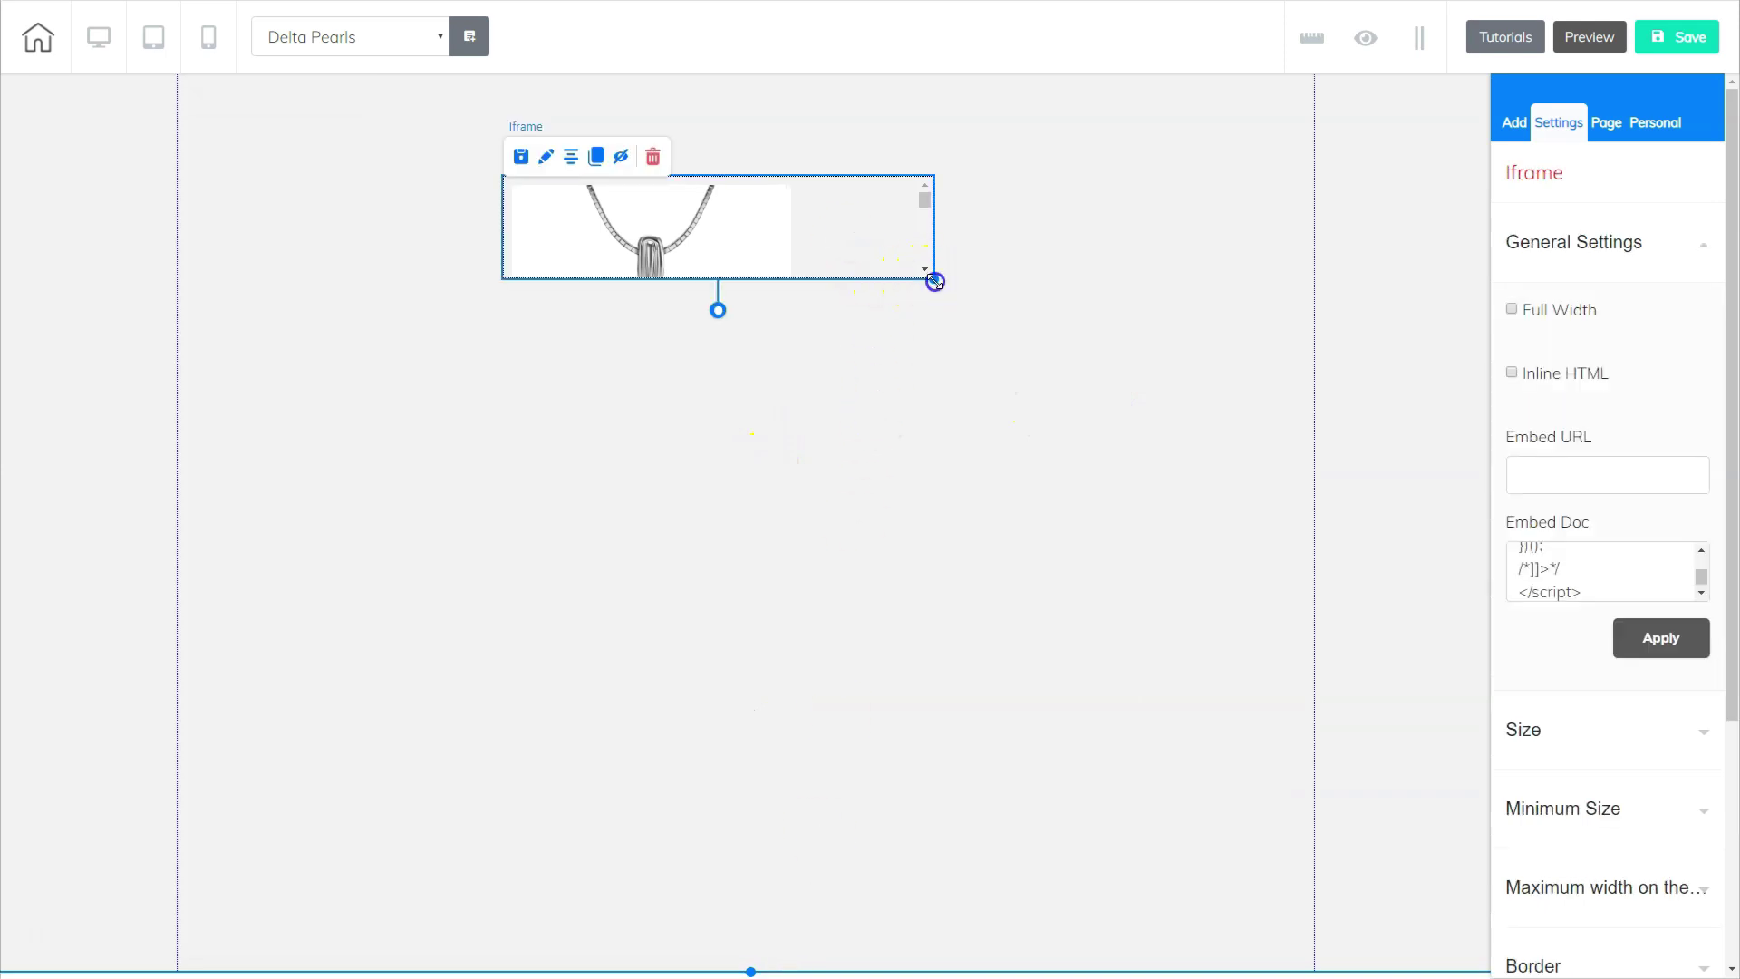
left_click_drag(935, 282, 802, 676)
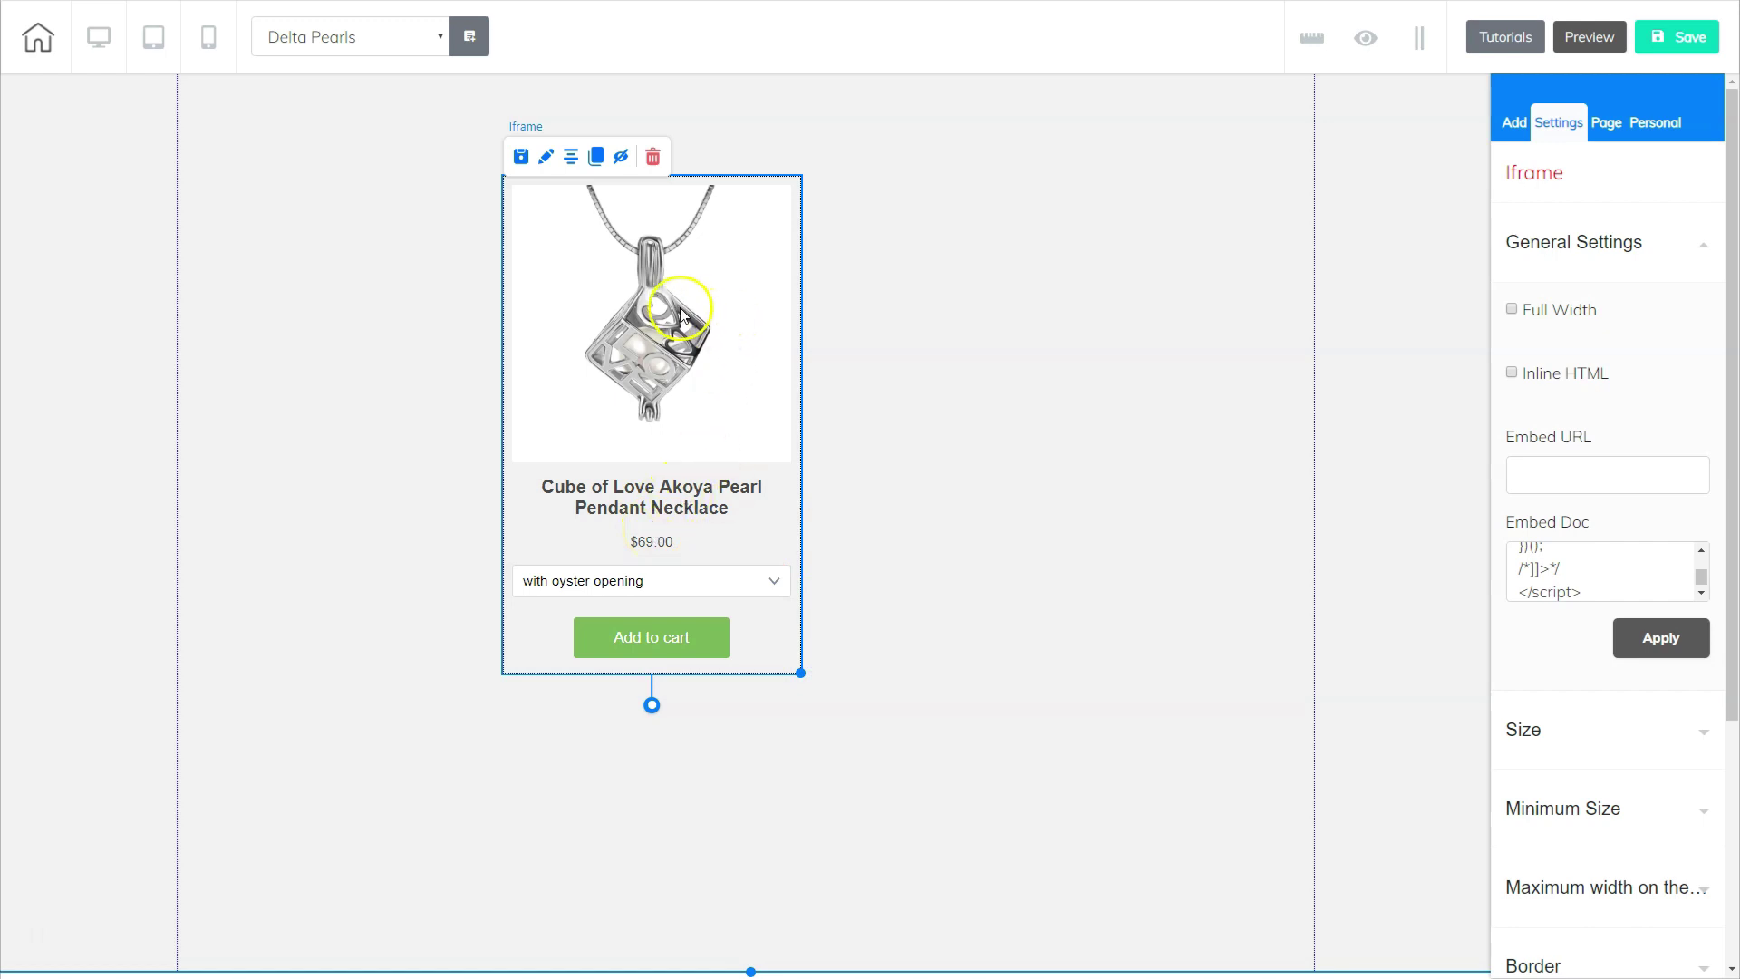
Move the Iframe toward the middle of the panel and center it horizontally.
left_click_drag(688, 279, 762, 330)
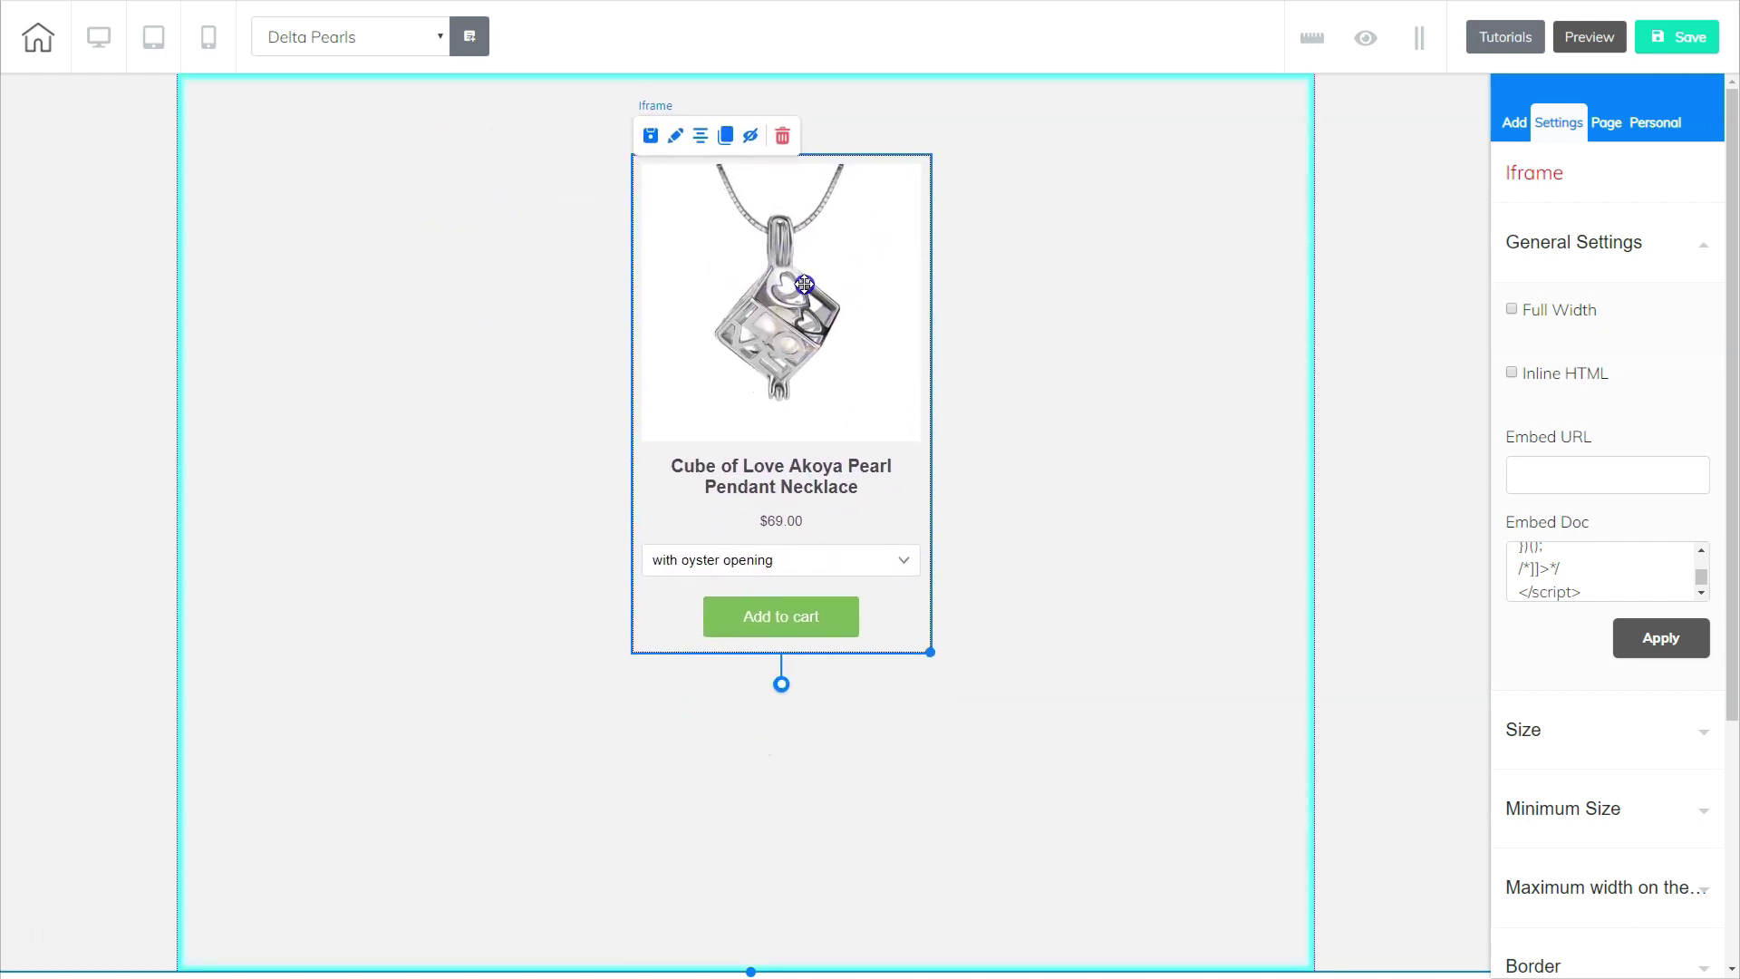
left_click(697, 131)
left_click(785, 656)
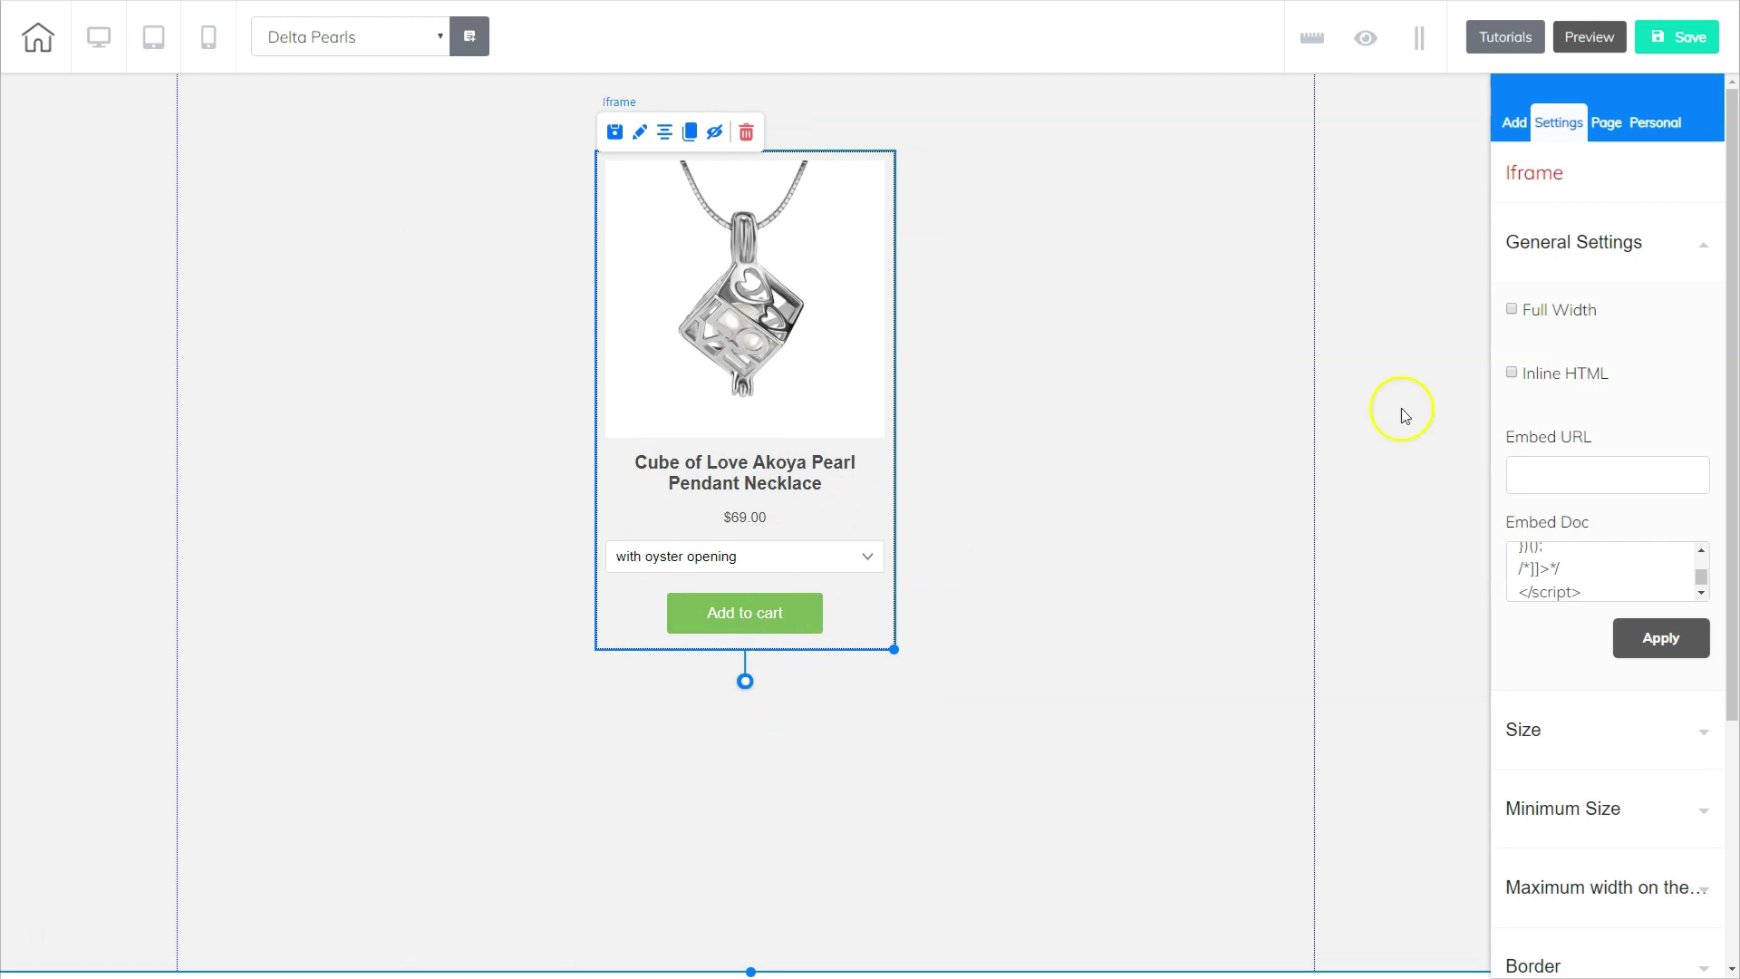
Save the Delta Pearls page, publish the site and dismiss the publishing confirmation.
left_click(1679, 37)
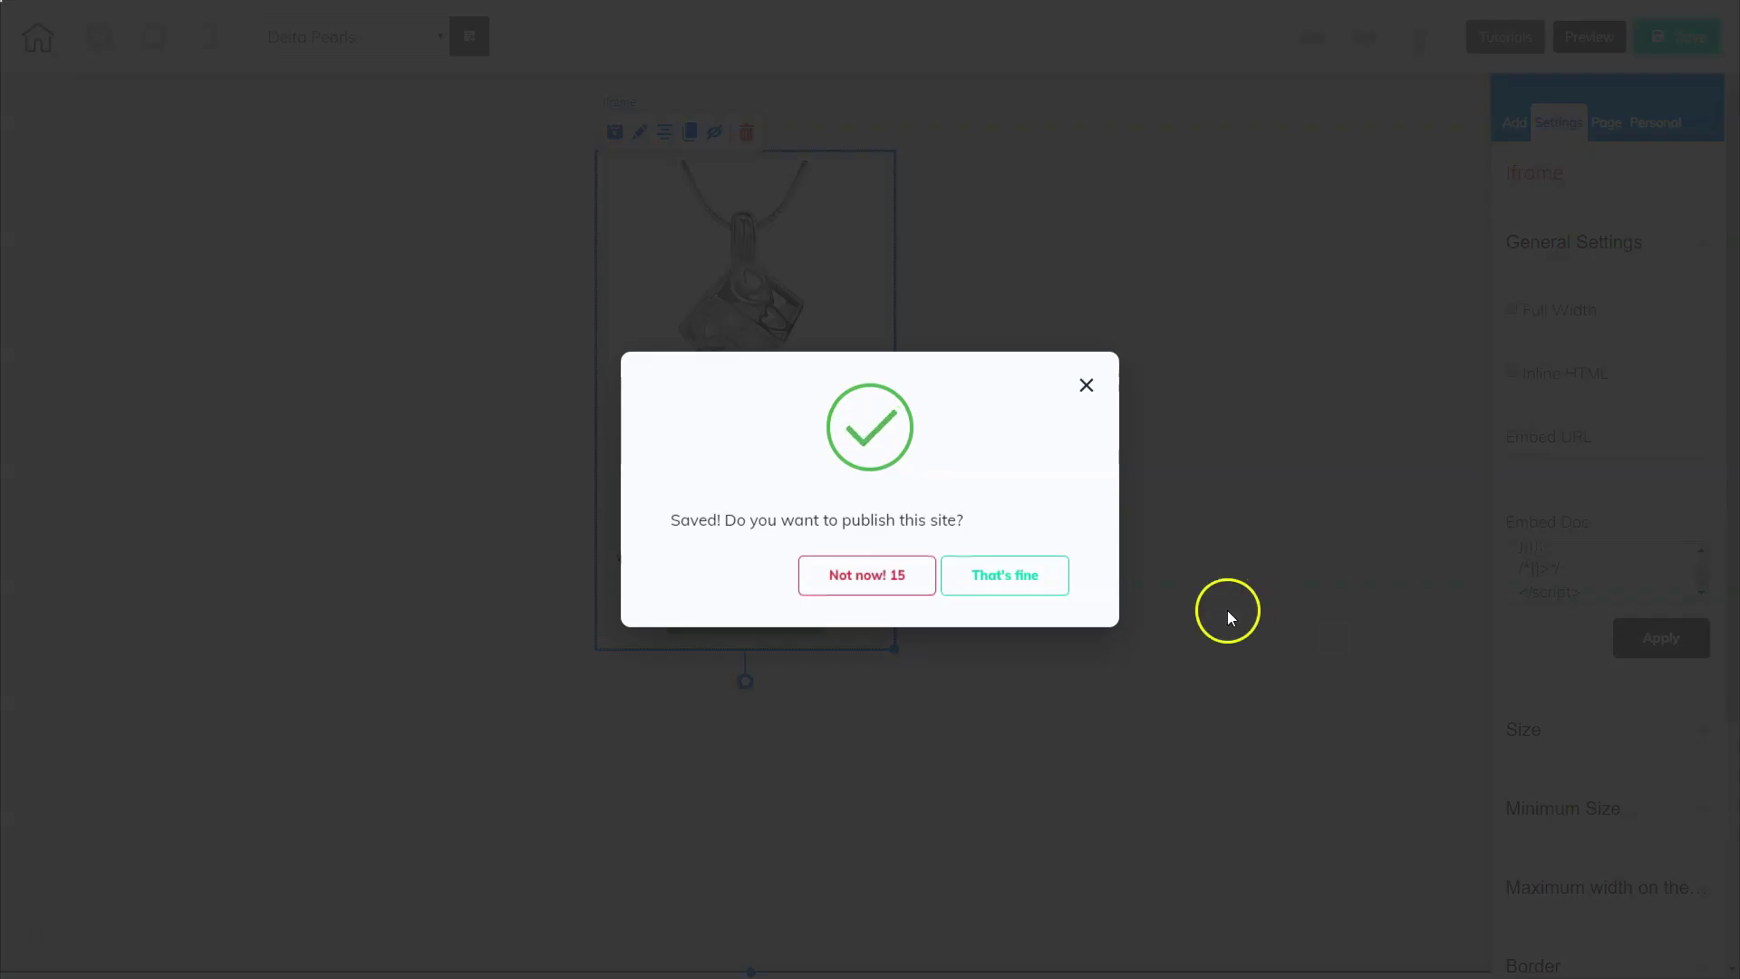
left_click(1010, 587)
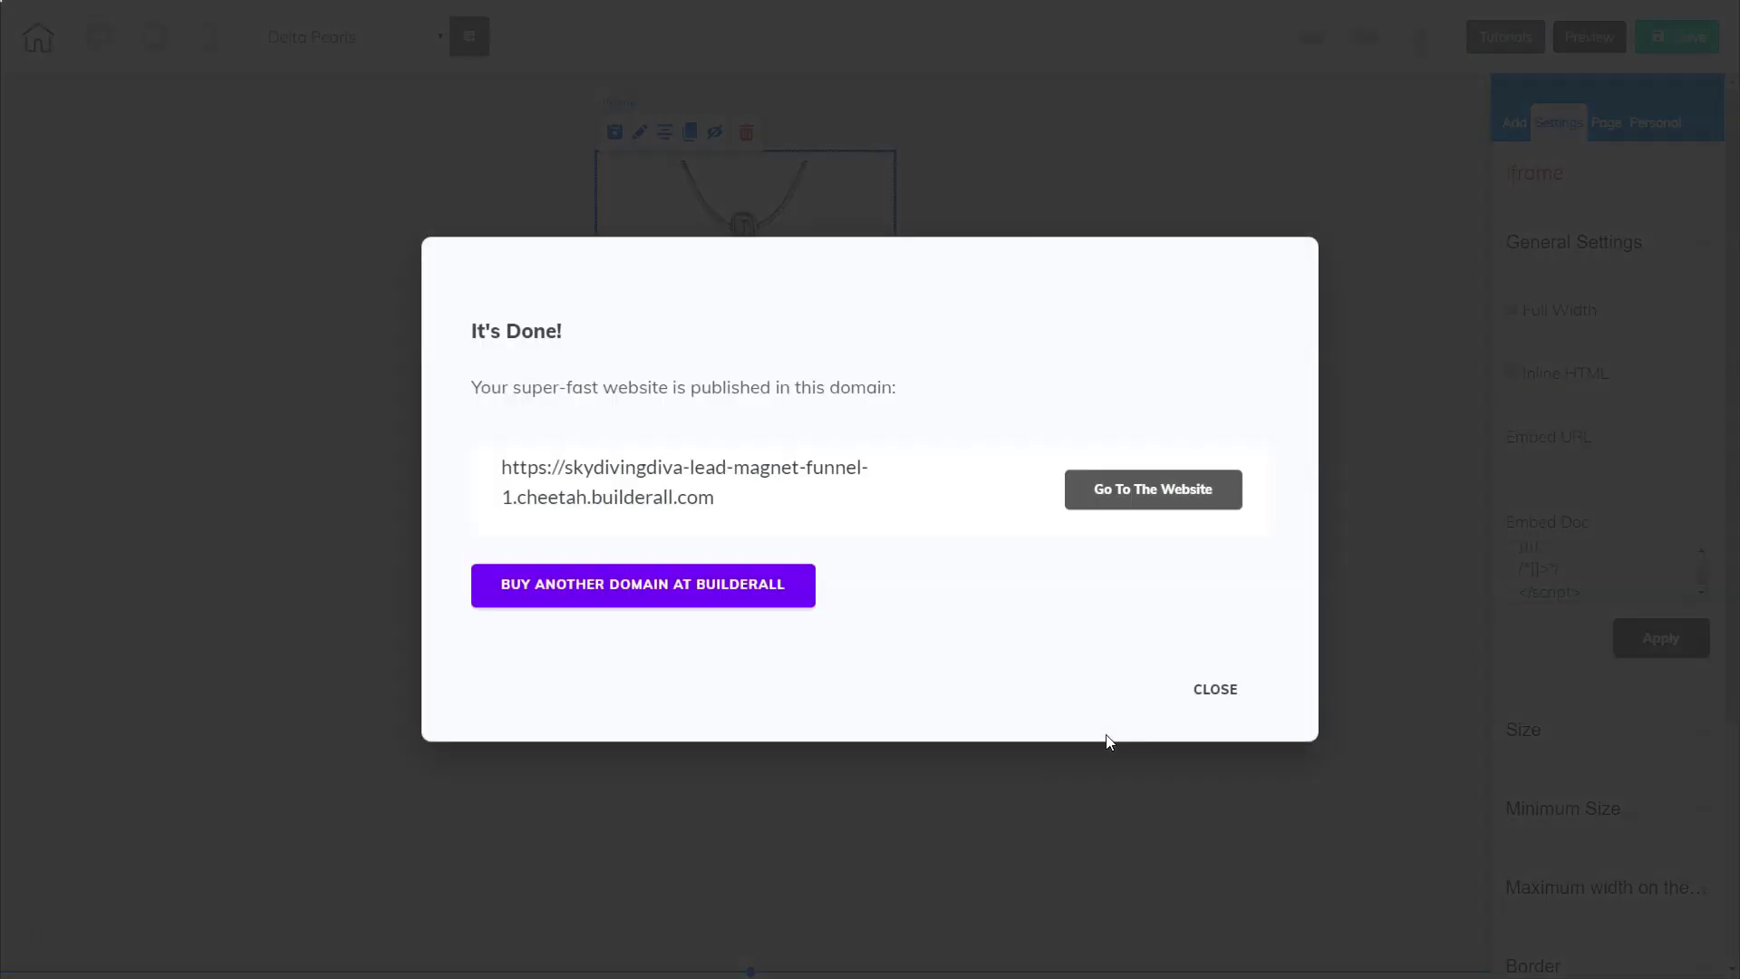
left_click(1213, 691)
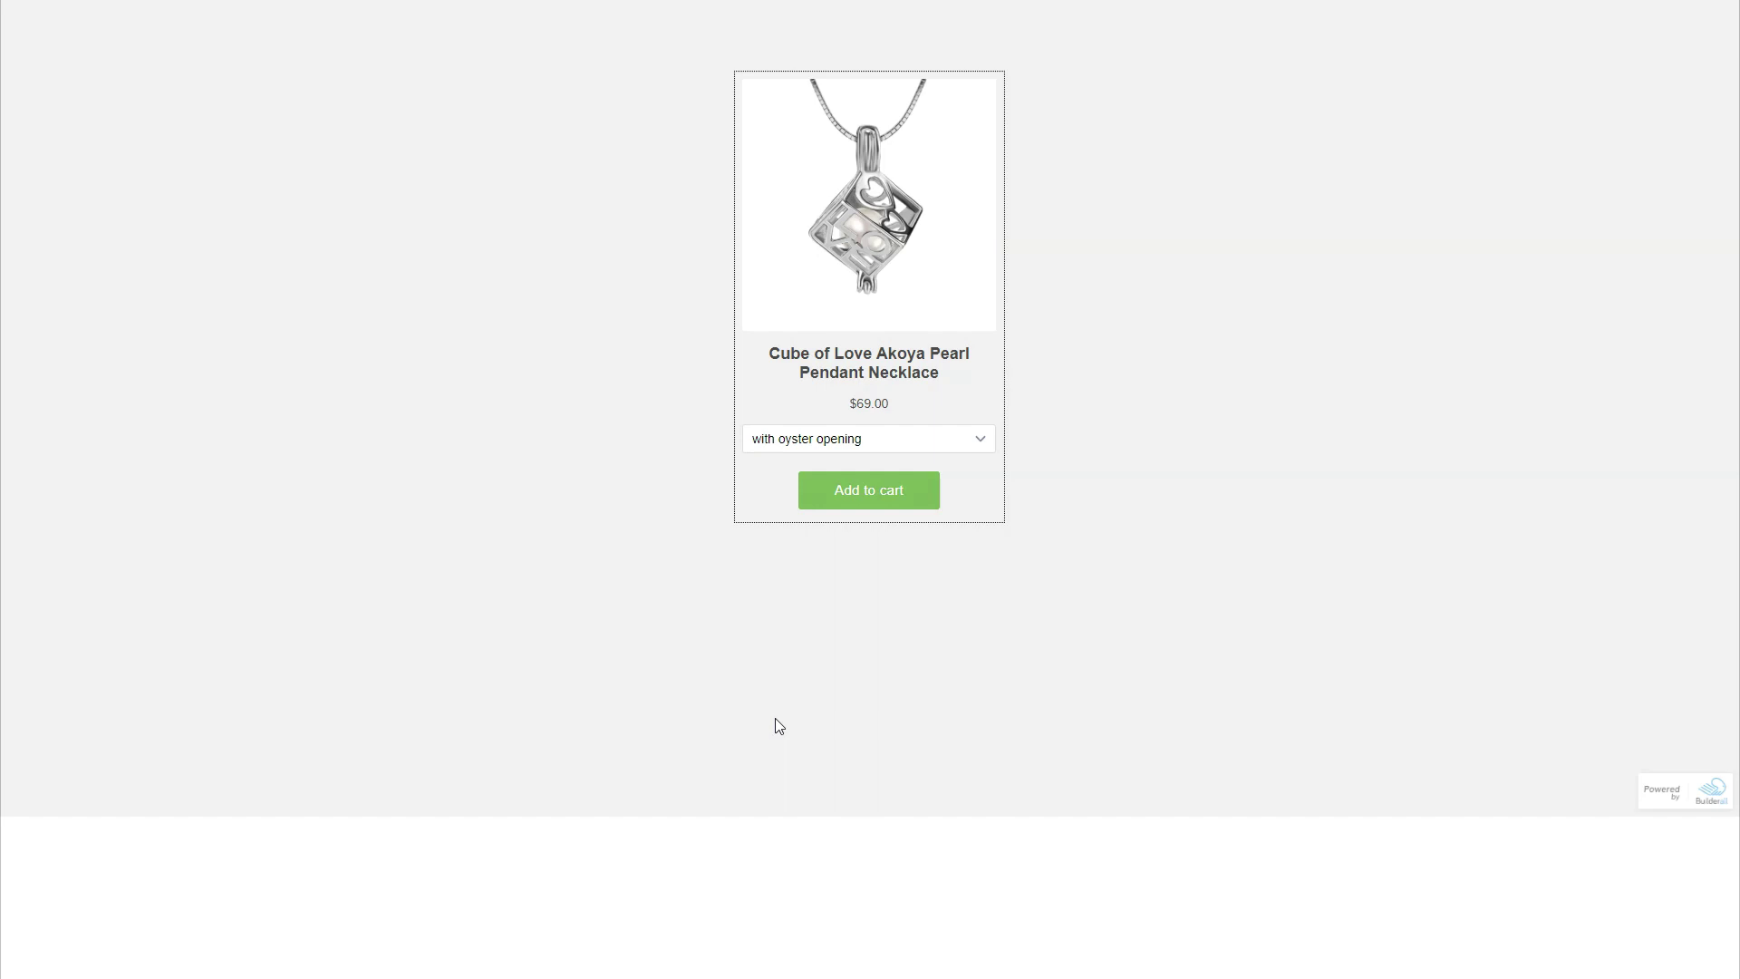
On the published page, select the Oyster Opening Kit variant of the necklace and add it to the cart.
left_click(854, 439)
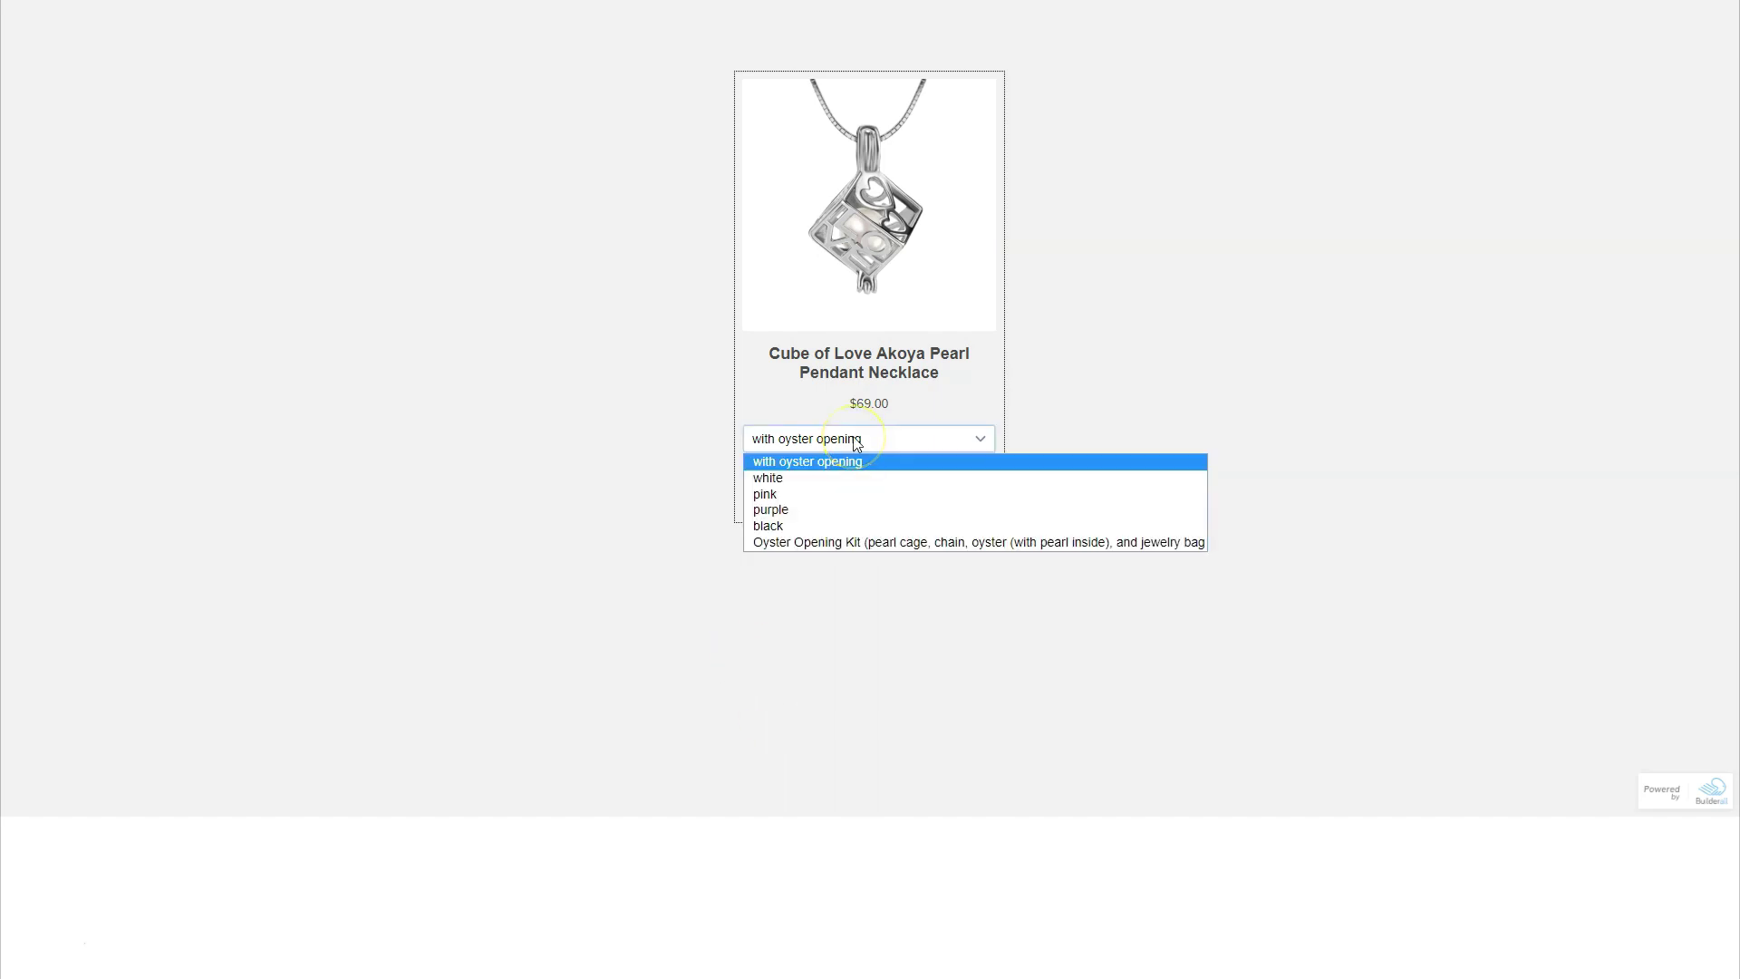
left_click(817, 542)
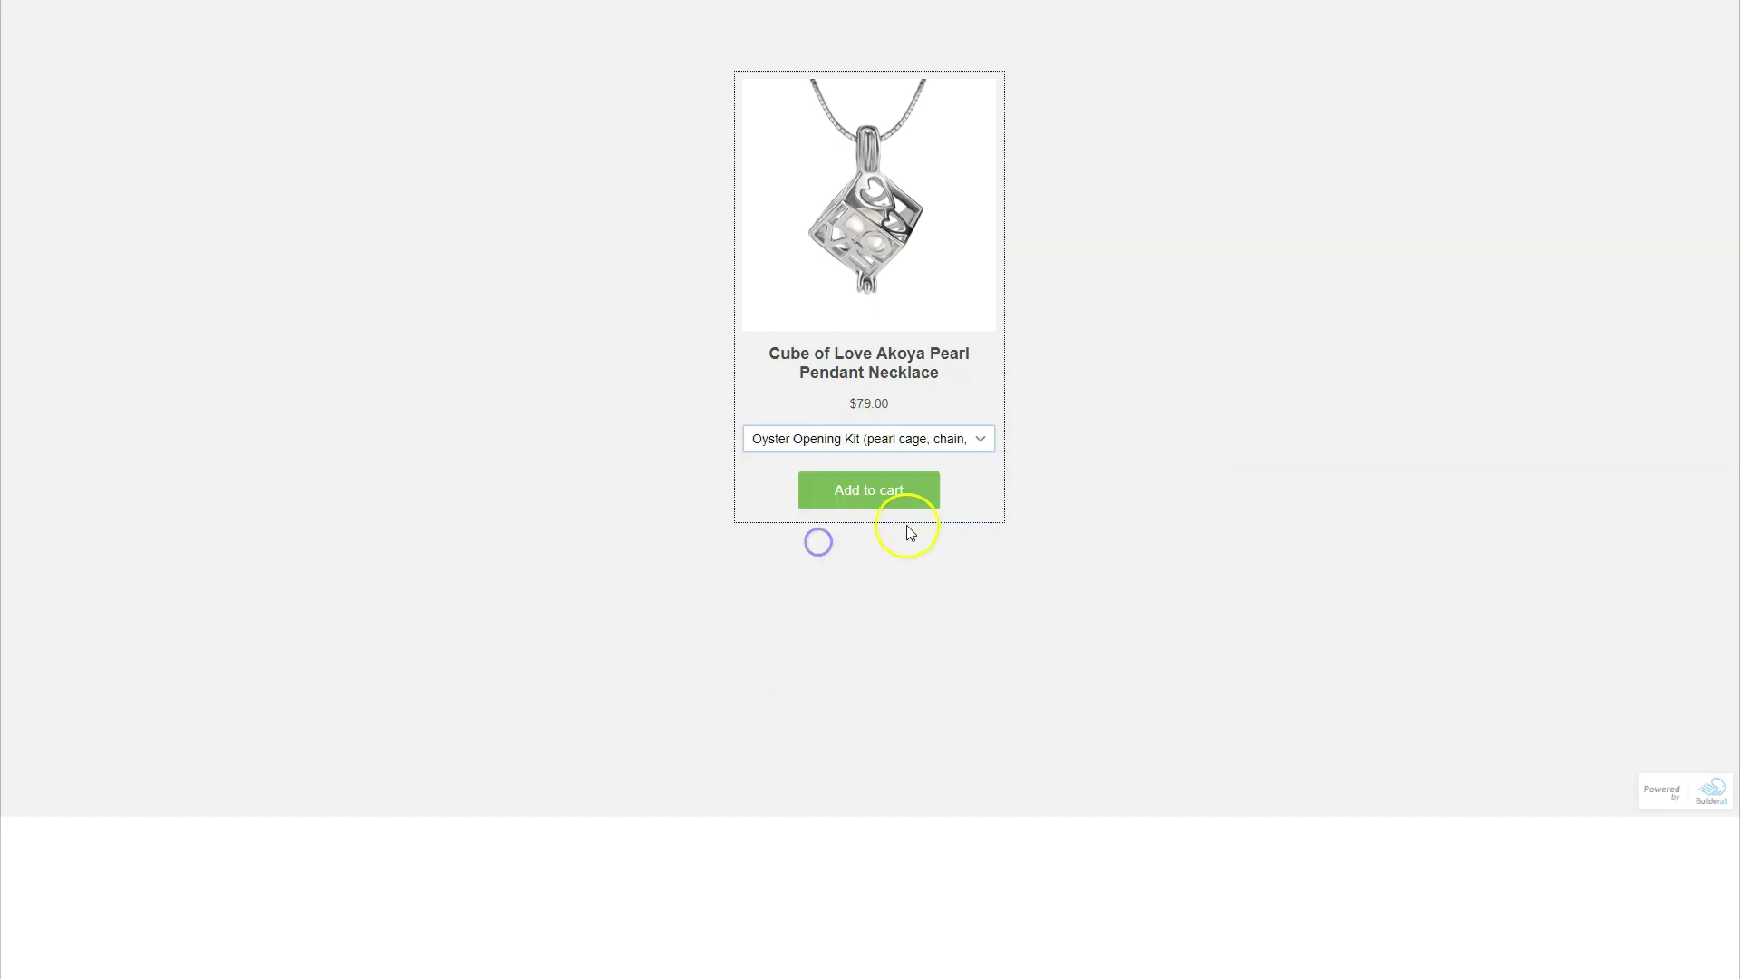
left_click(876, 492)
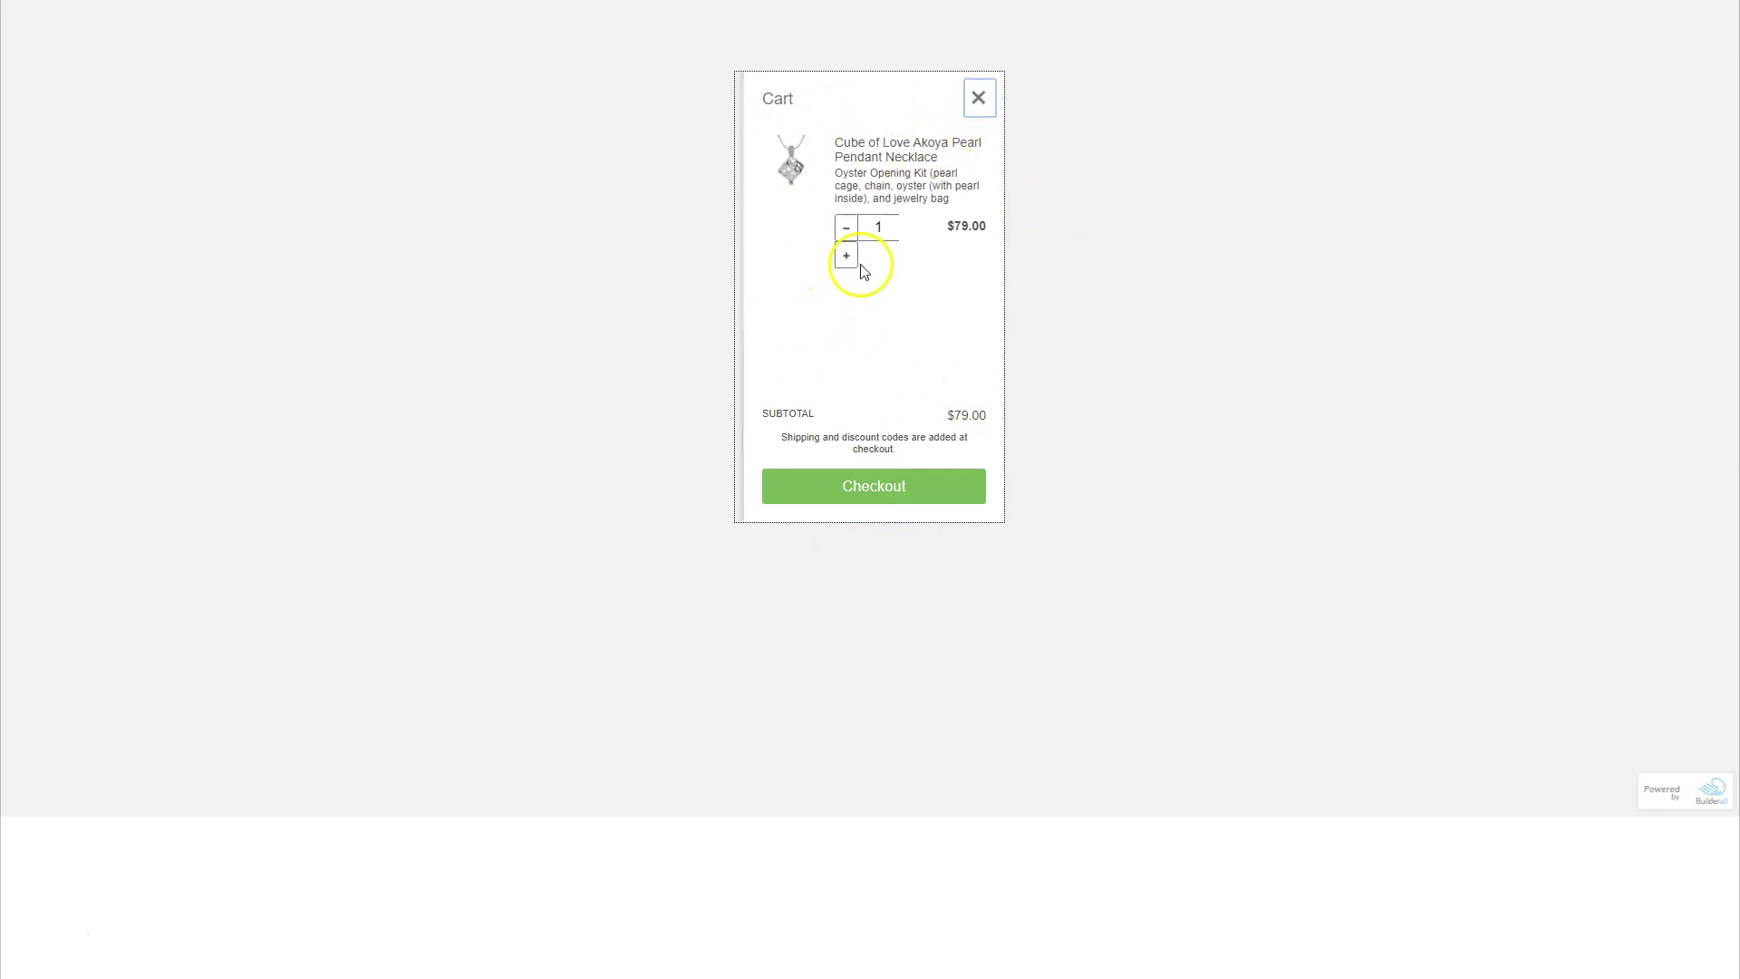
Remove the necklace from the cart, close the cart and add the same variant again.
left_click(844, 233)
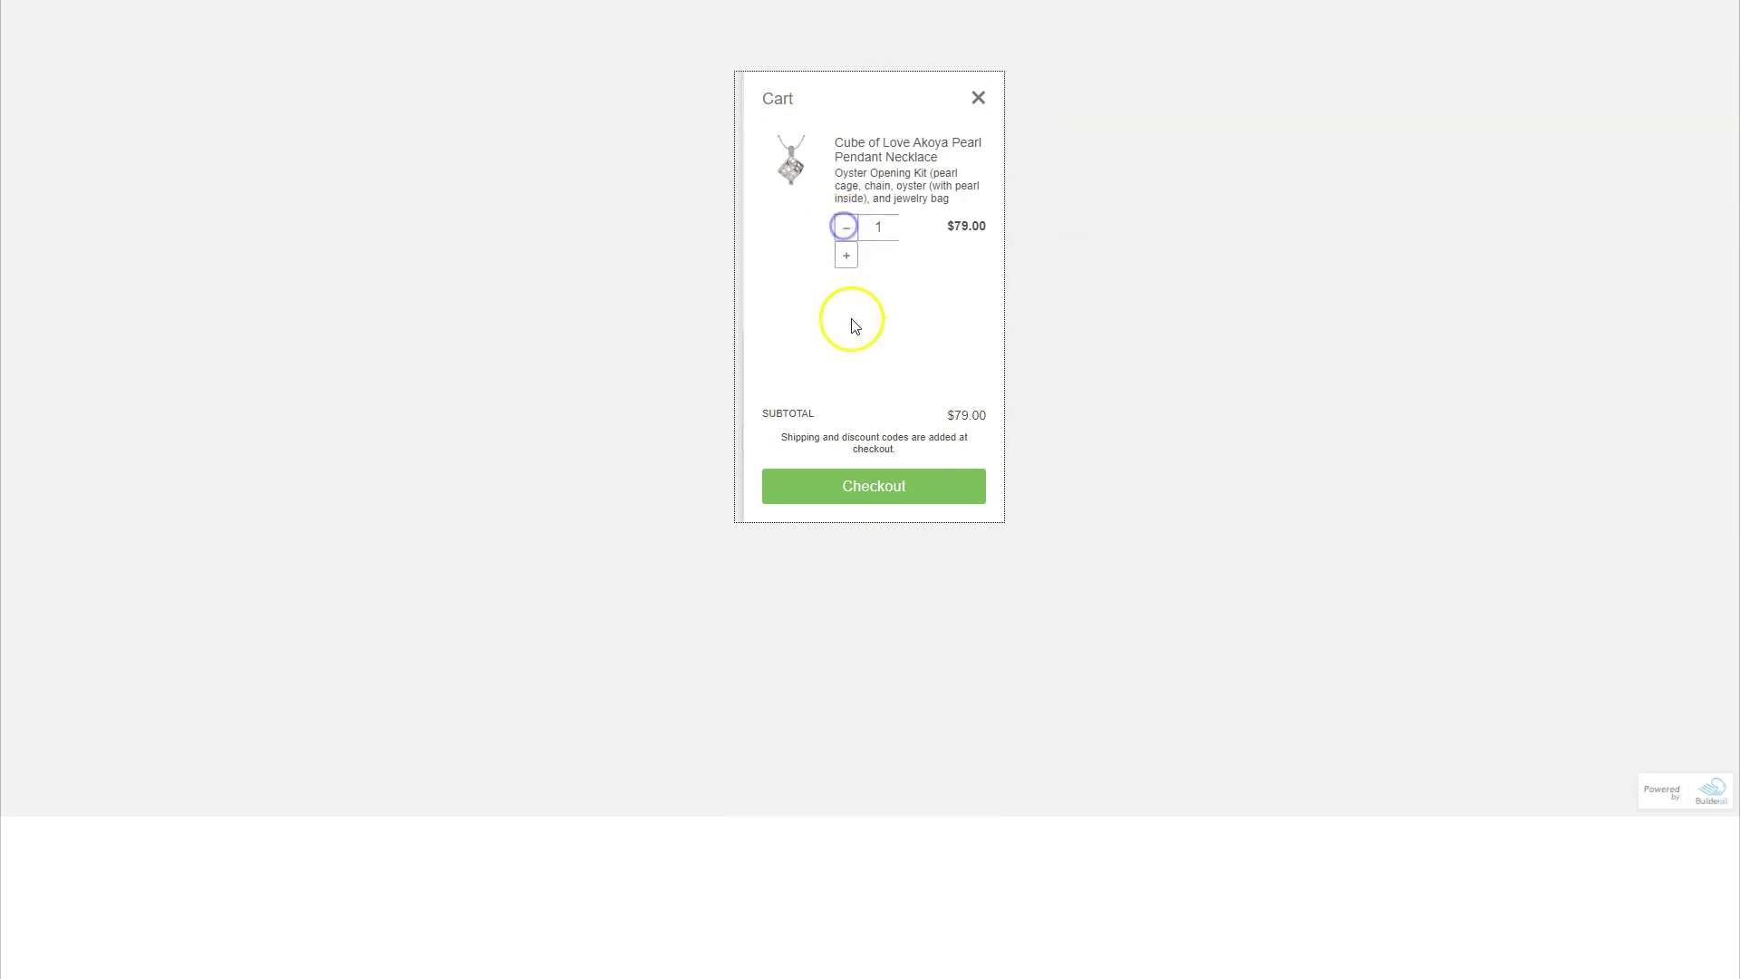
left_click(979, 99)
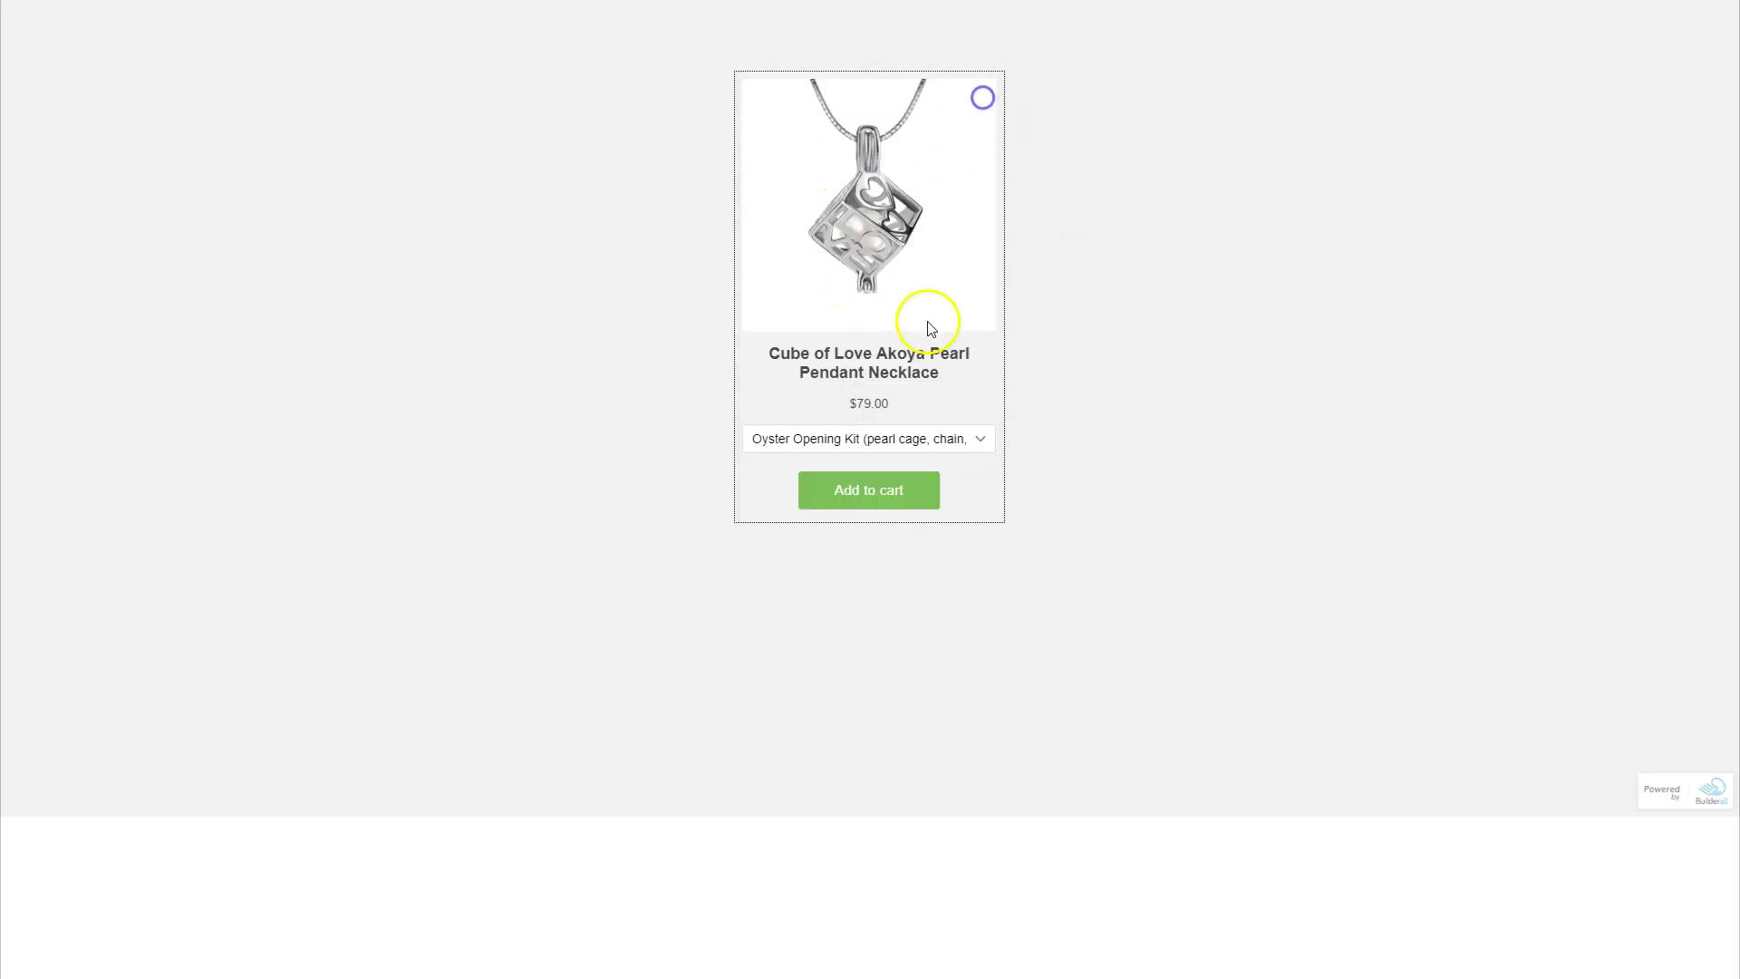
left_click(897, 491)
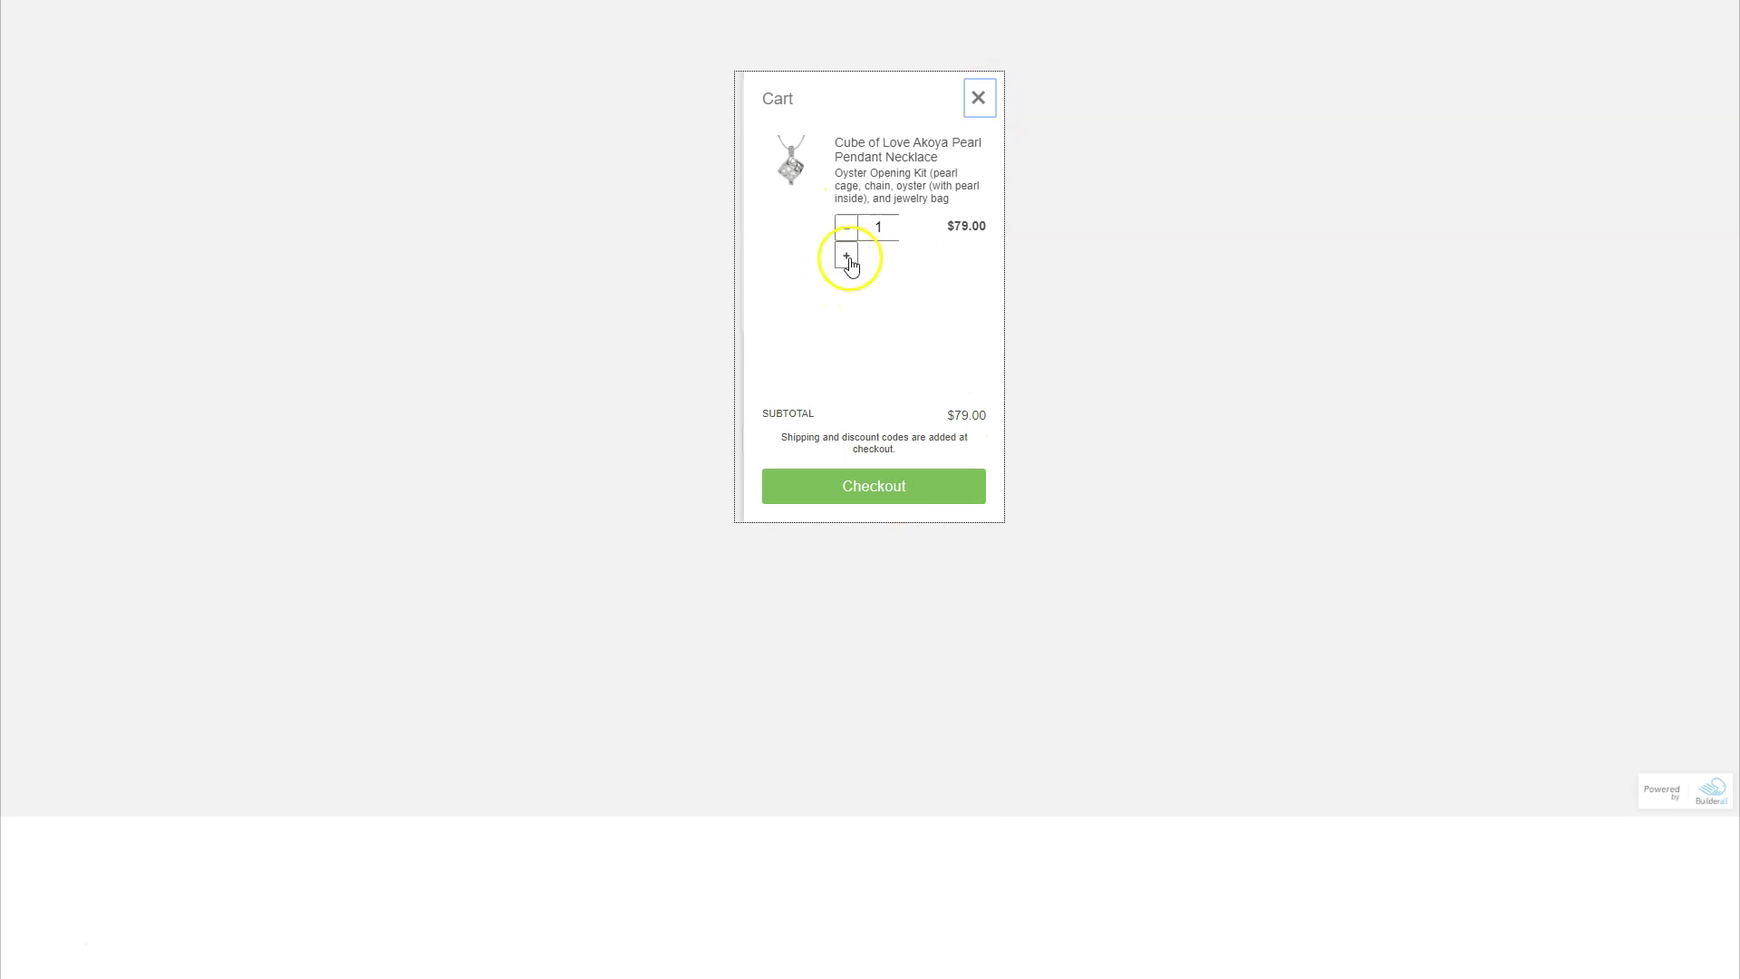
Increase the necklace quantity in the cart to 4, then open the checkout window and close it.
left_click(849, 261)
left_click(848, 259)
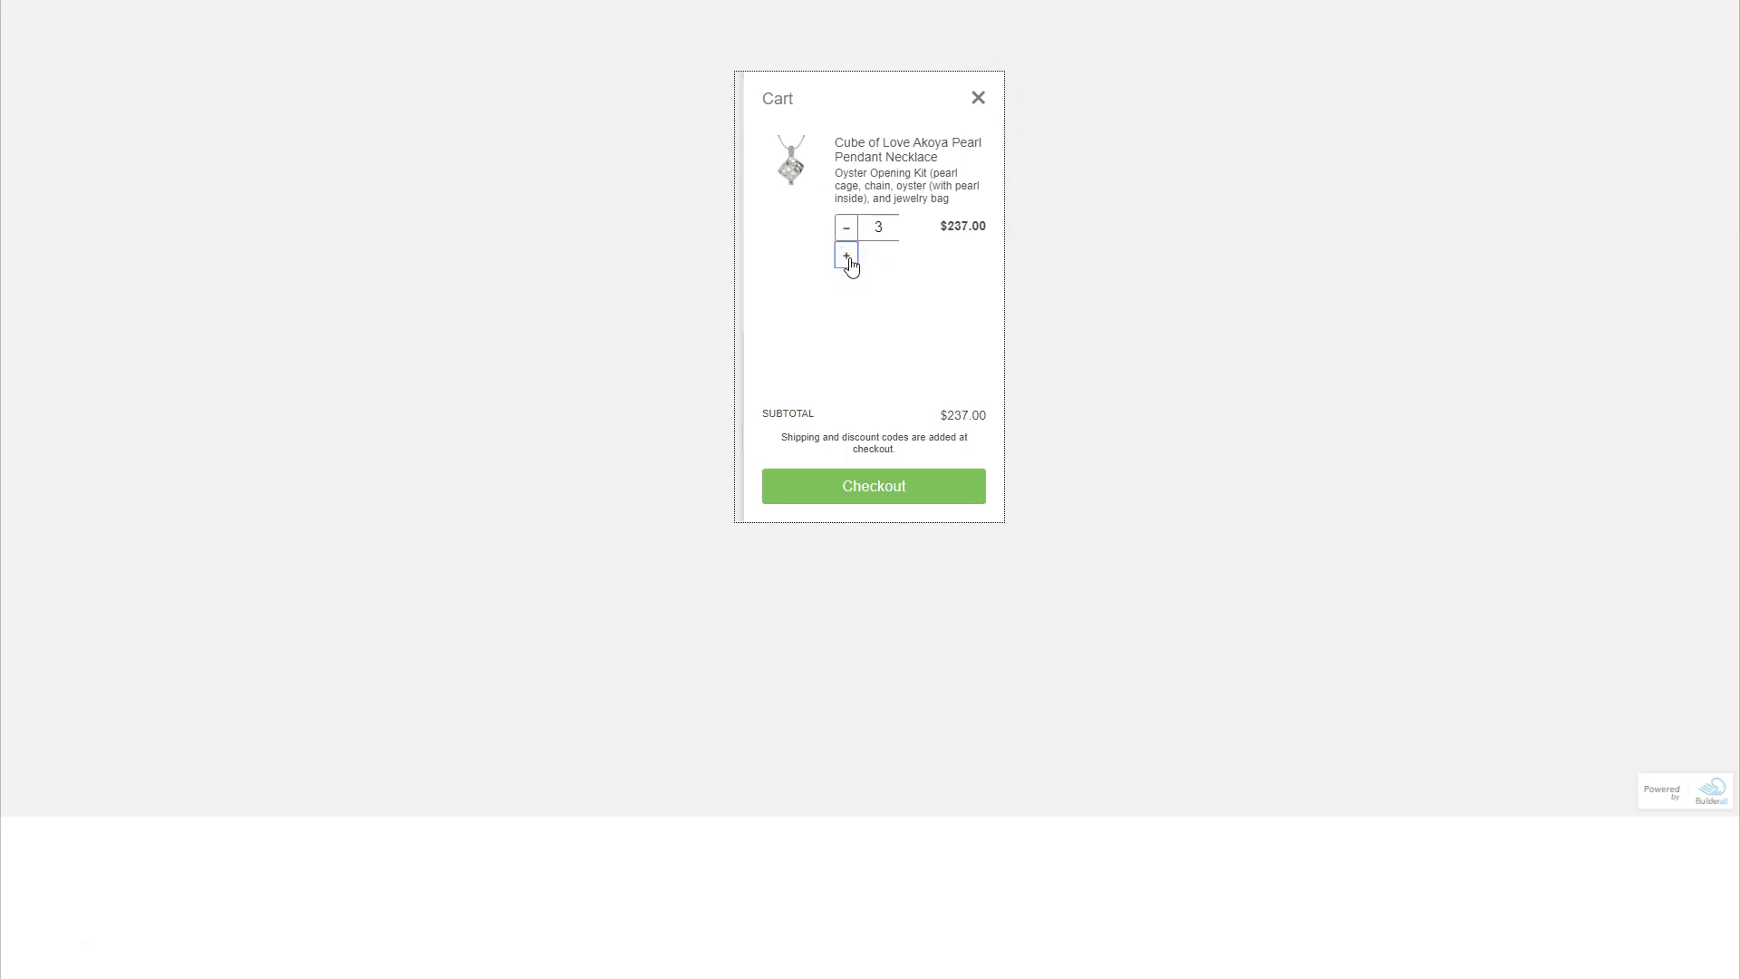
left_click(848, 259)
left_click(870, 485)
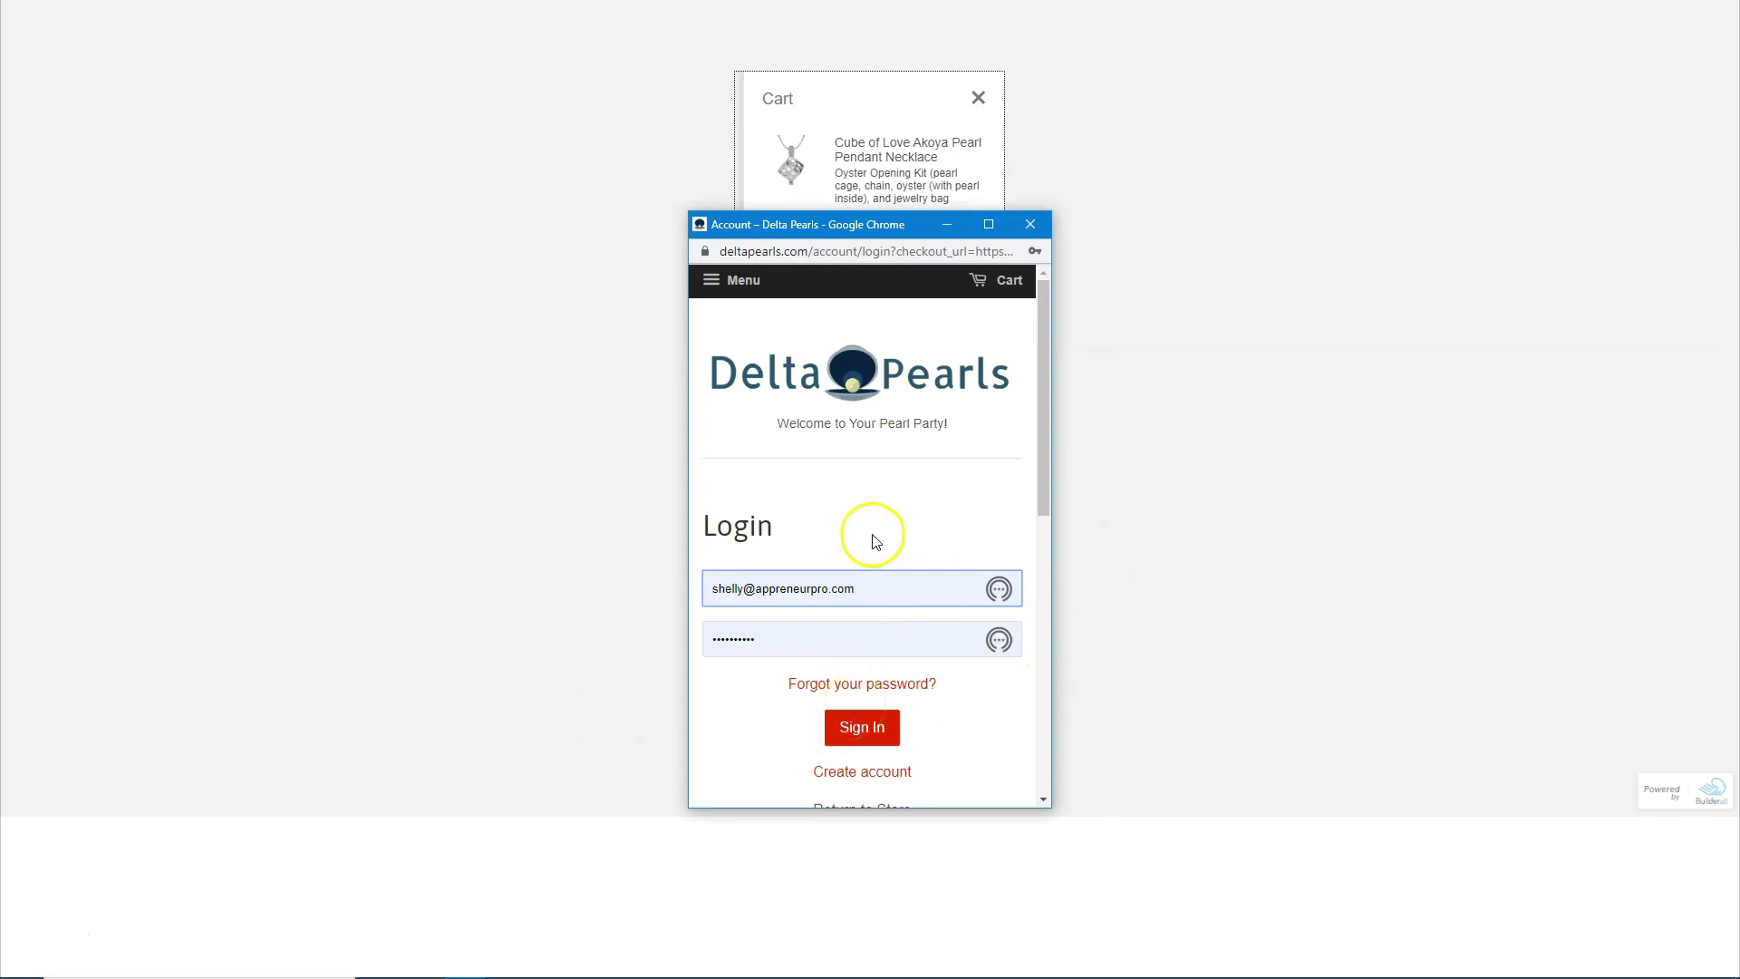
left_click(1030, 225)
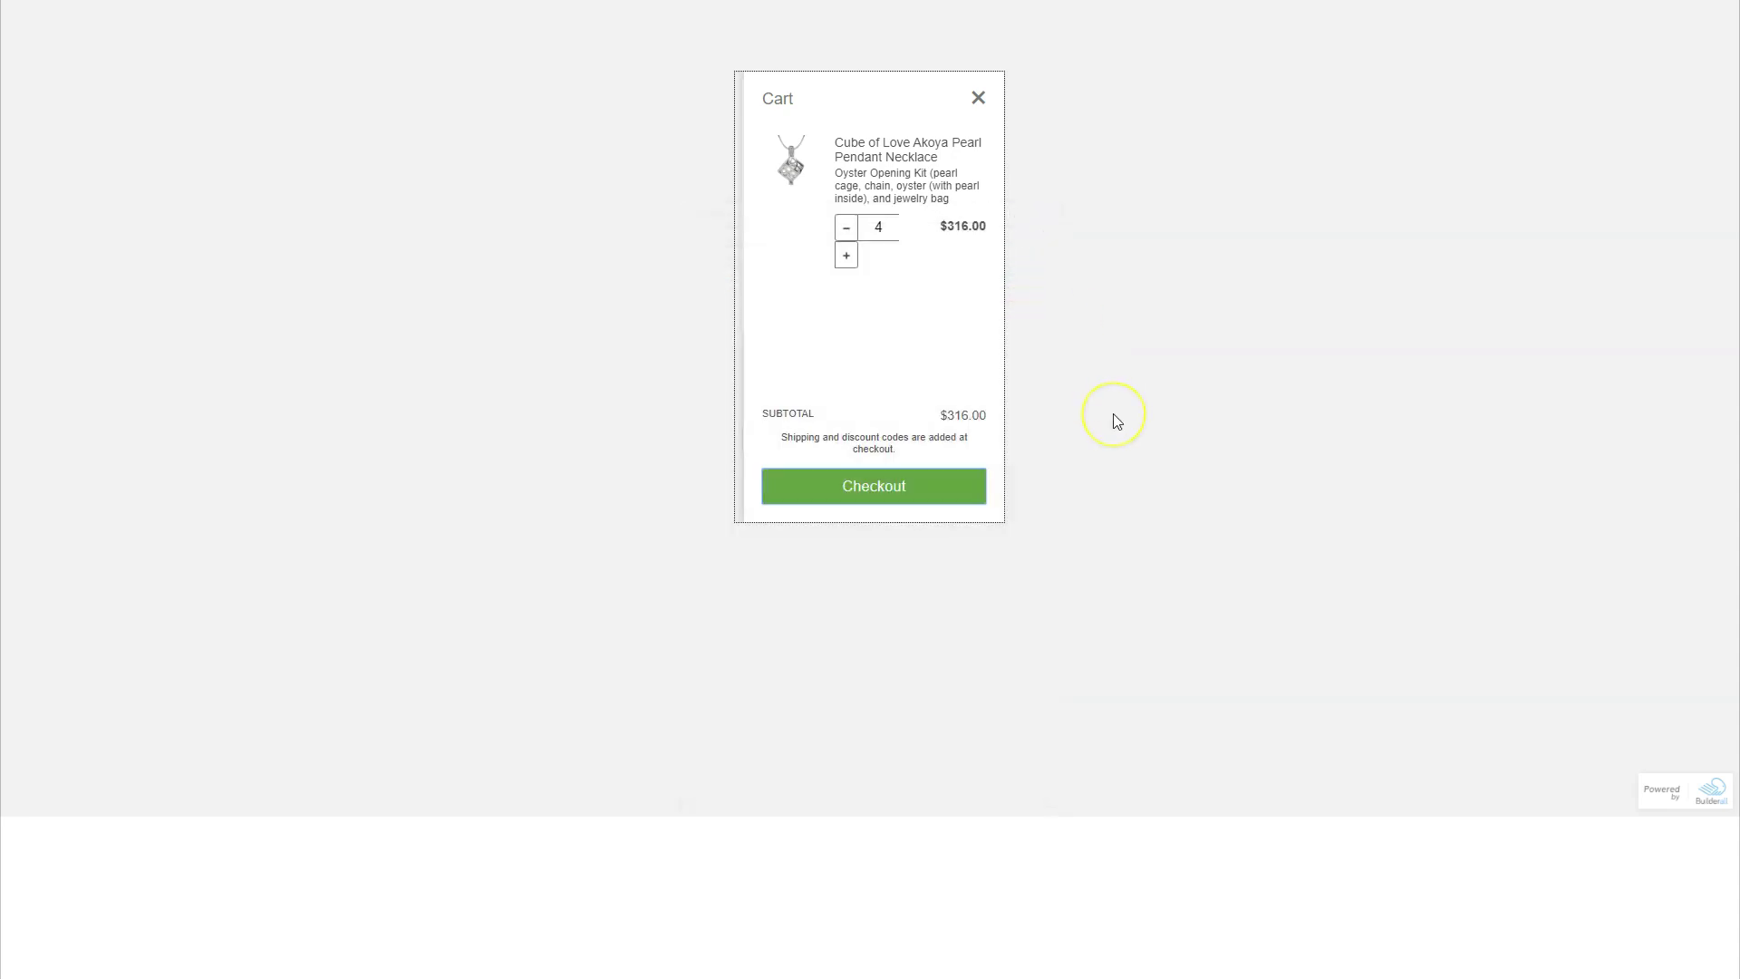